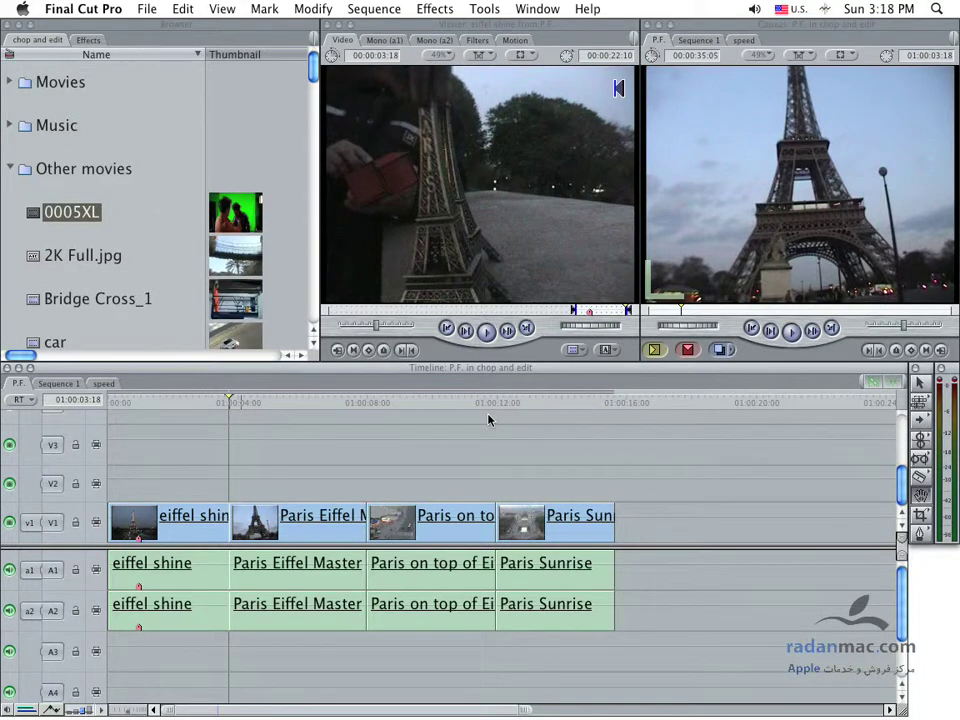
Park the playhead on the first edit and check Paris Eiffel Master in the Viewer.
left_click_drag(214, 400, 298, 418)
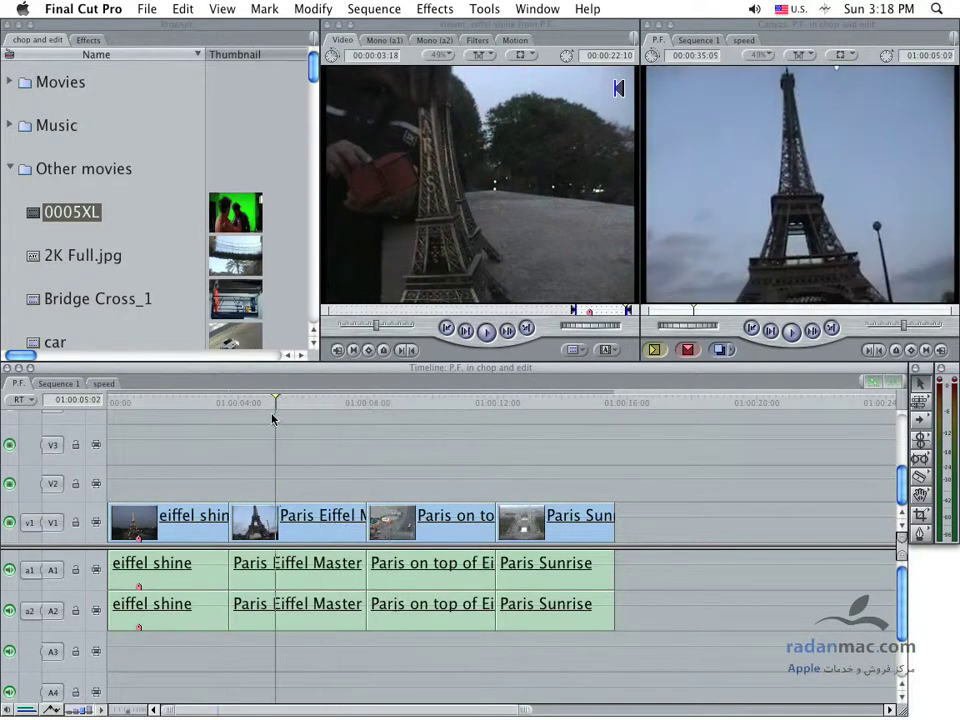
left_click_drag(298, 418, 209, 425)
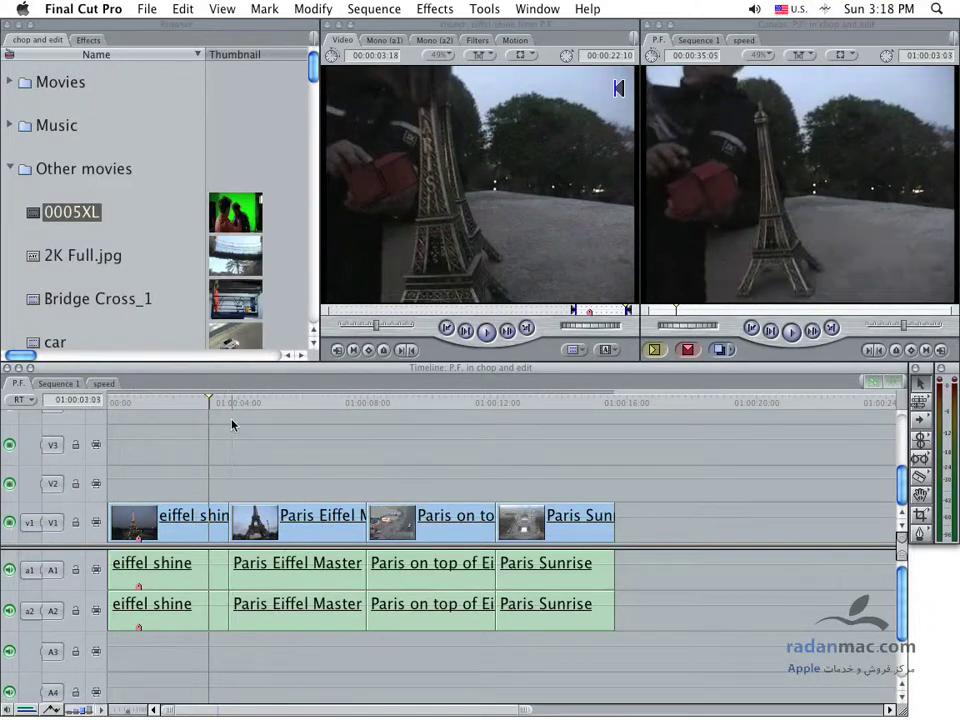
double_click(285, 532)
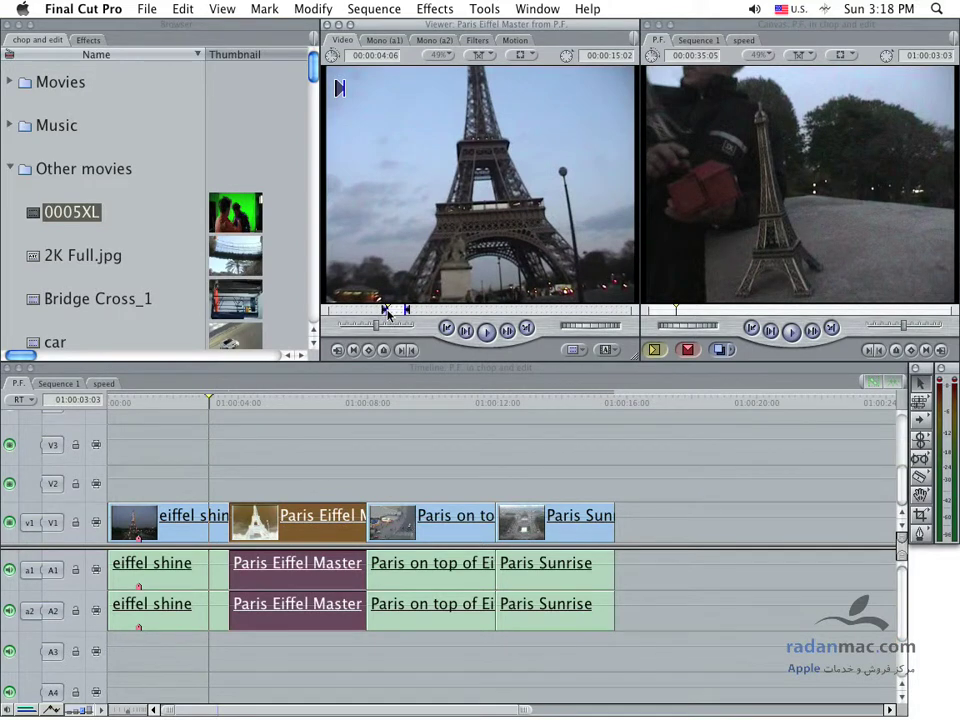
left_click_drag(386, 312, 380, 311)
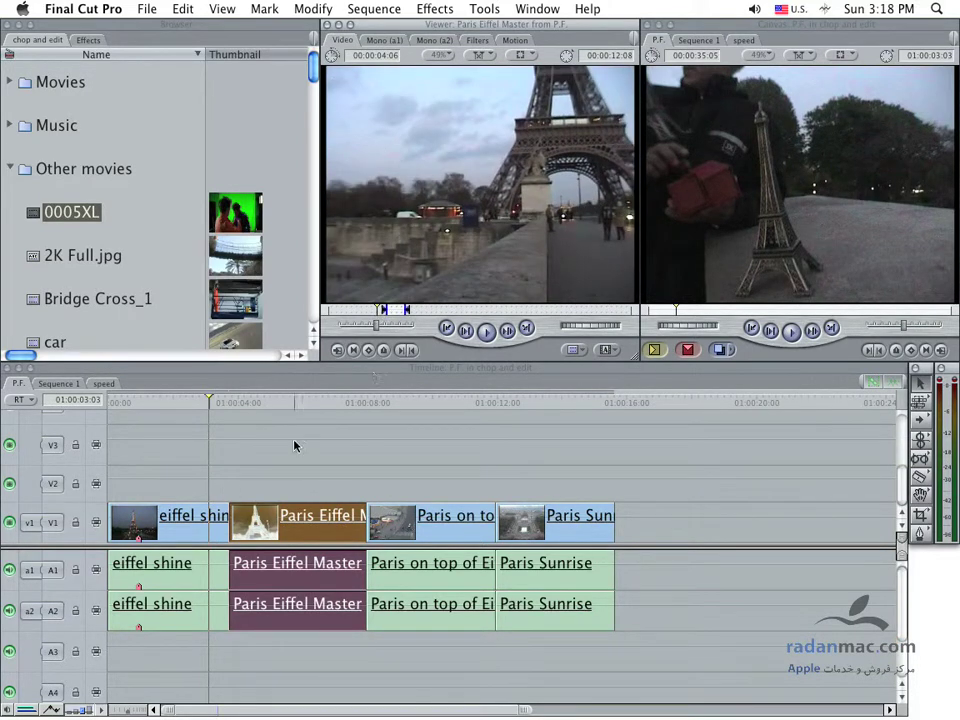
Check eiffel shine in the Viewer, deselect it, and zoom the timeline in around the first cut.
double_click(195, 527)
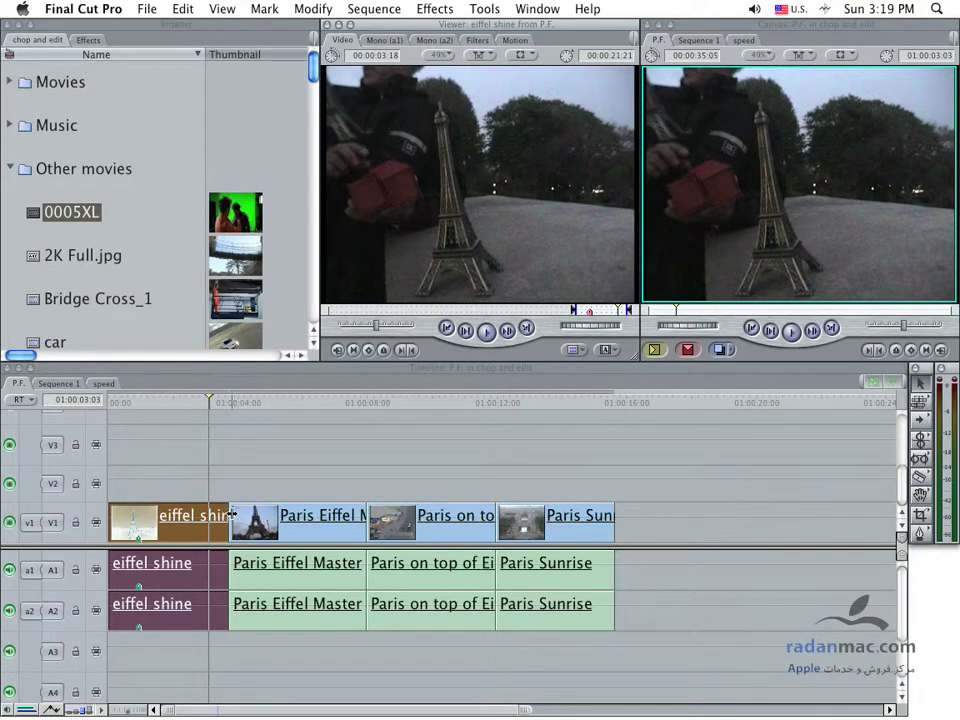
left_click(279, 428)
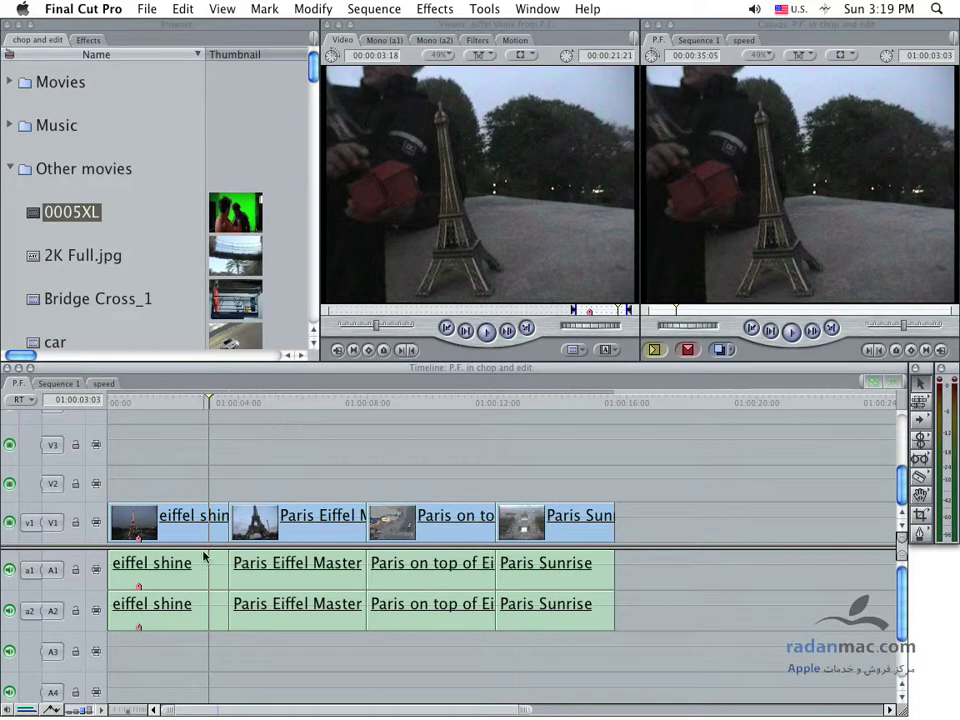
key("super+equal")
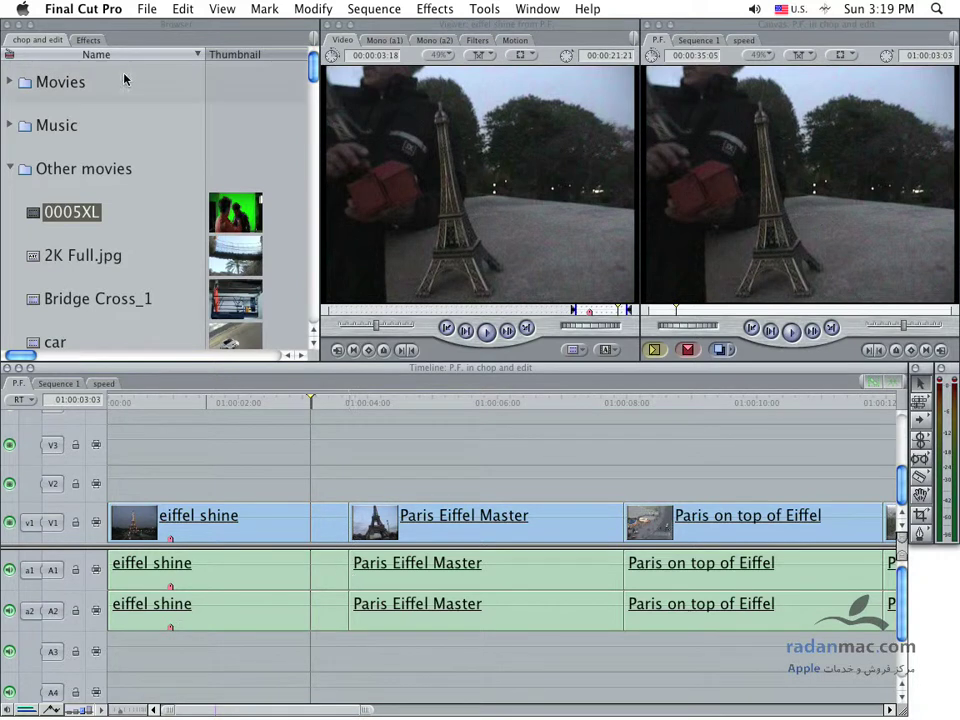
Drag the 3D Simulation Zoom transition onto the cut between eiffel shine and Paris Eiffel Master.
left_click(88, 39)
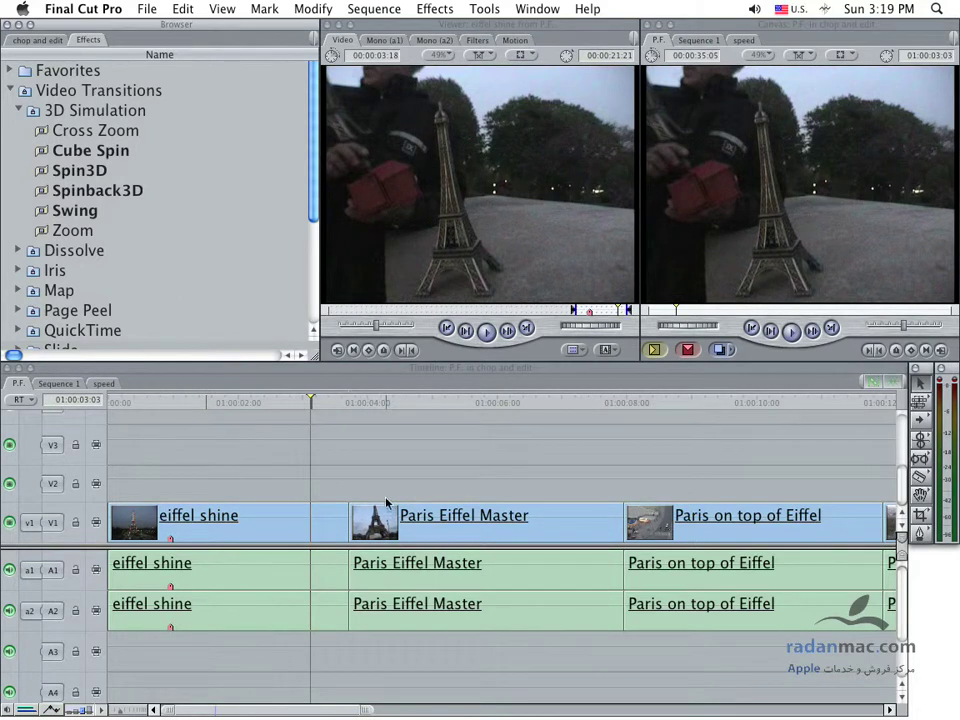
left_click(44, 152)
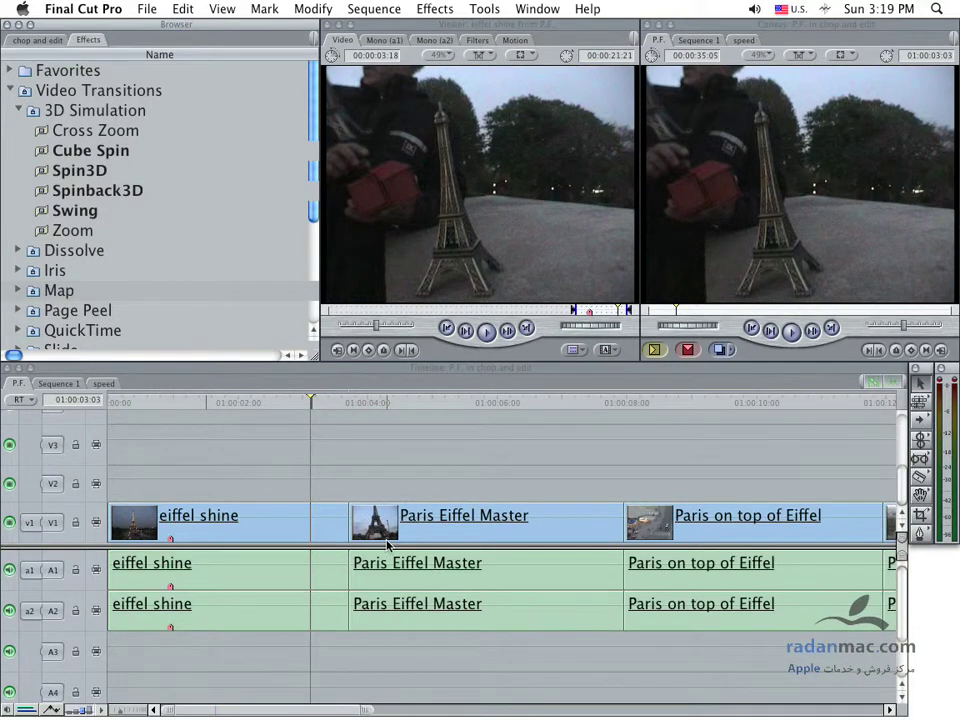
left_click_drag(68, 232, 349, 530)
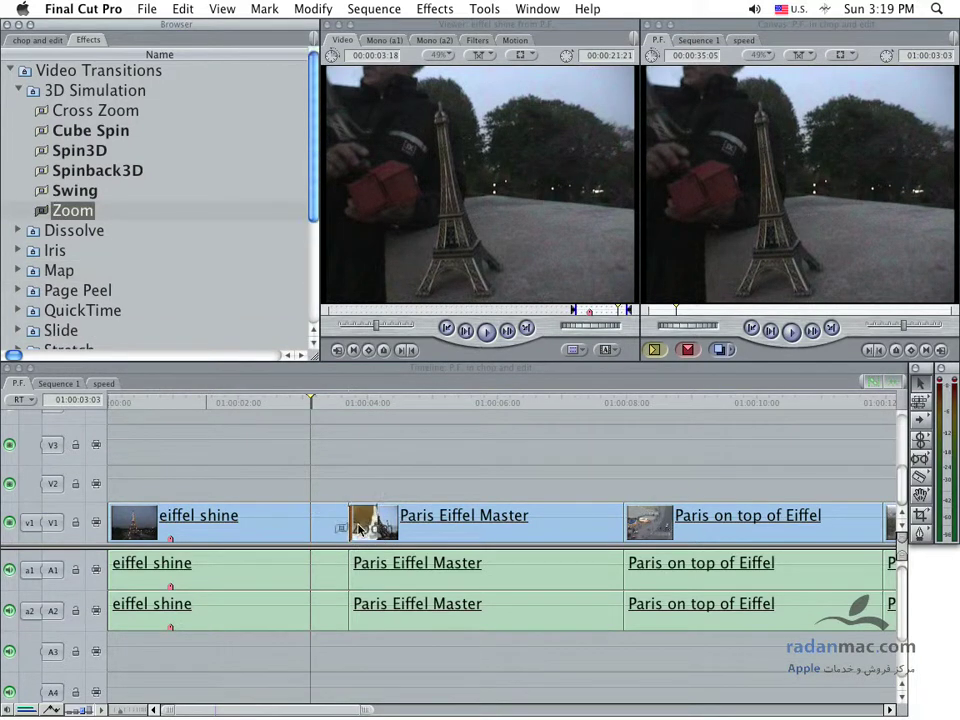
Drop the Zoom transition on the first edit and play through it to preview.
left_click(336, 401)
left_click_drag(338, 403, 323, 405)
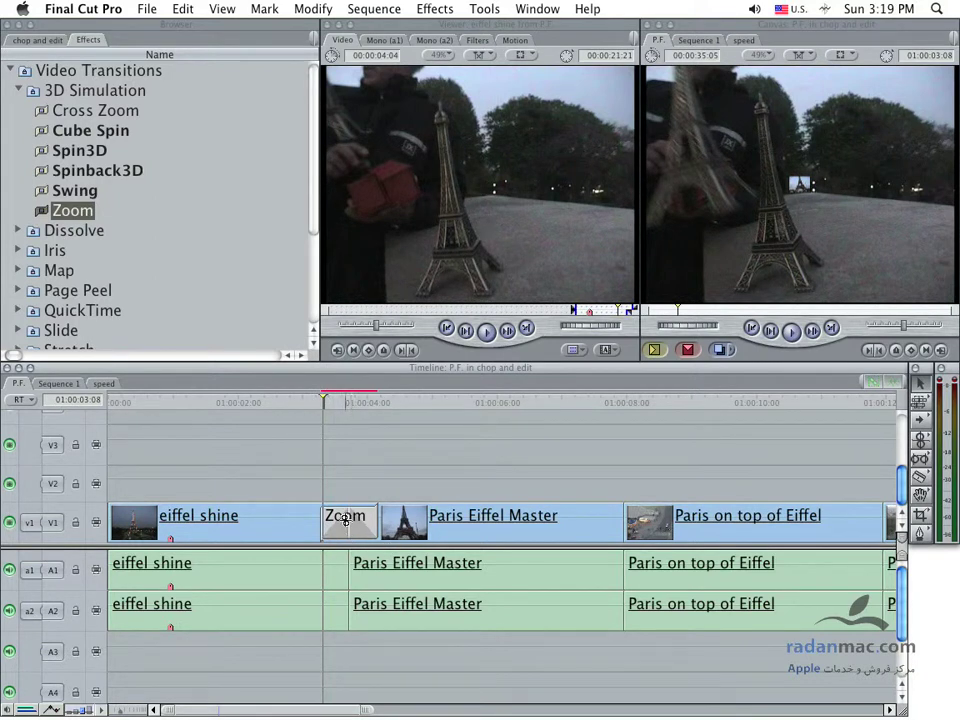
key("Left")
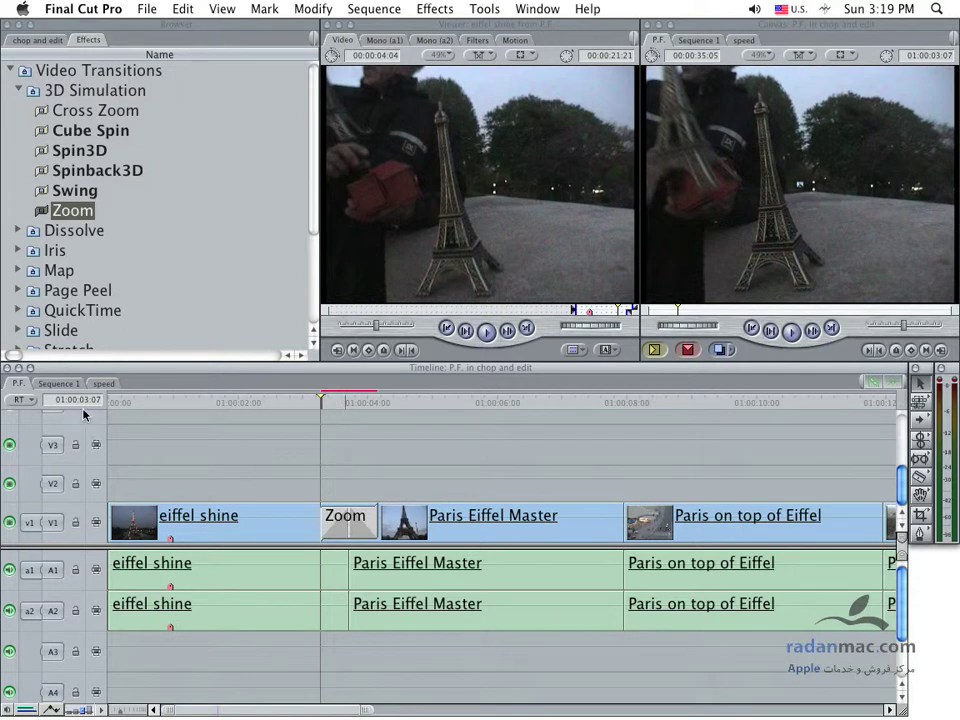
key("space")
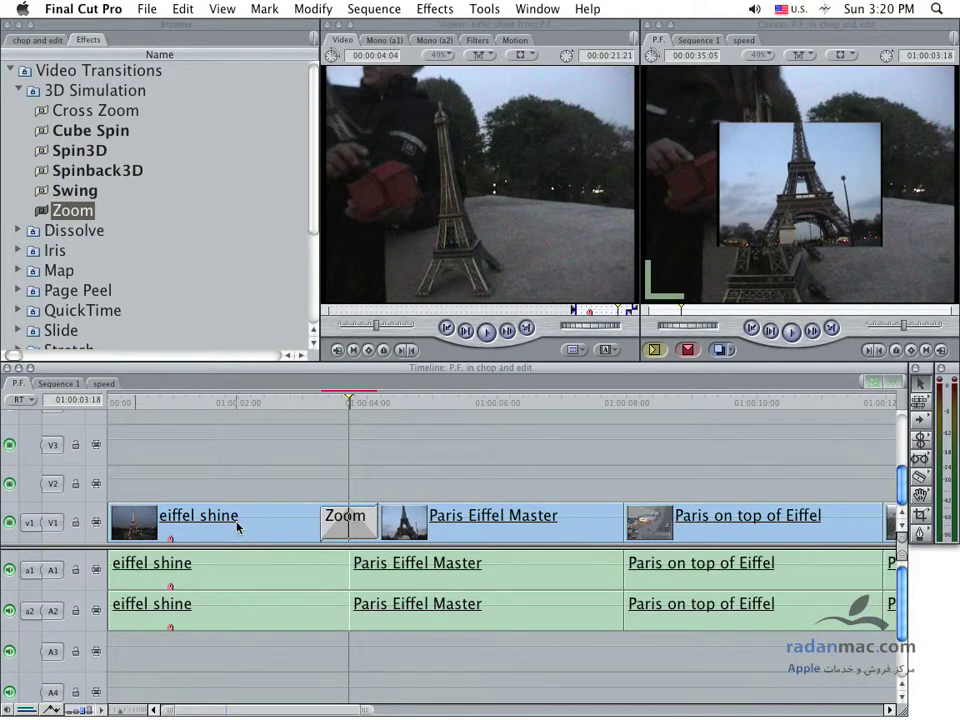
Select only the Zoom transition and delete it, restoring a straight cut.
left_click(267, 531)
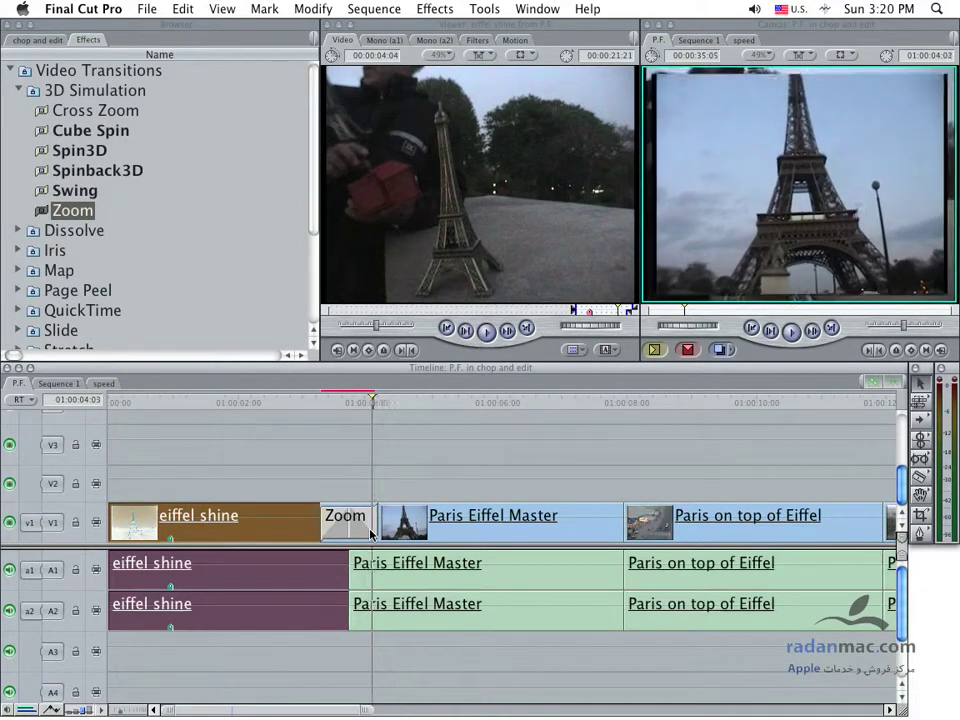
key("Left")
key("Left")
key("Left")
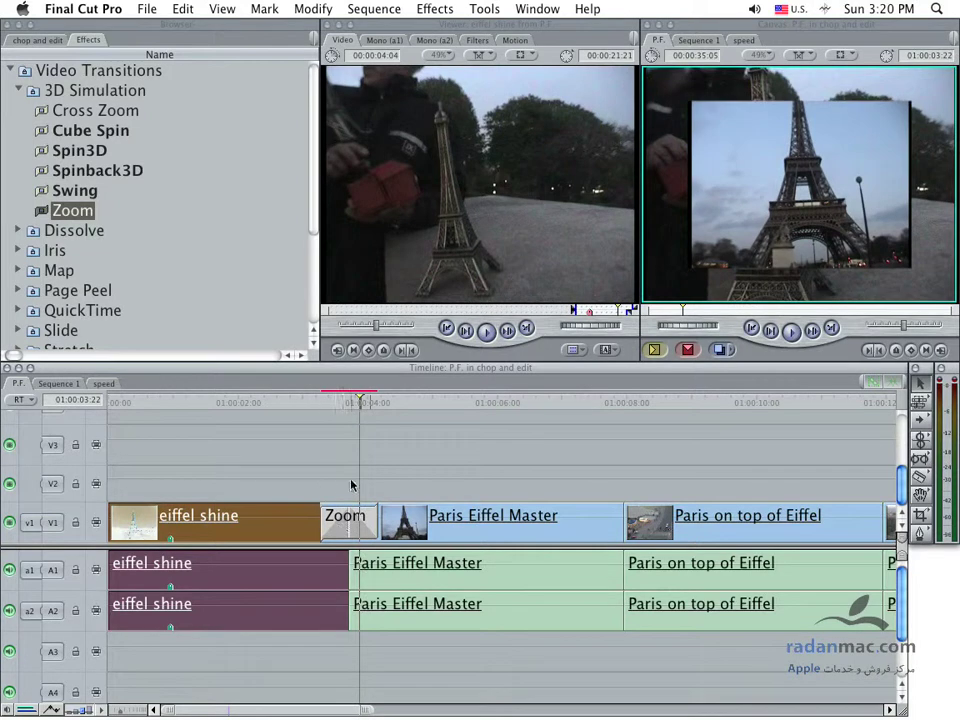
key("Left")
left_click(341, 476)
left_click(344, 519)
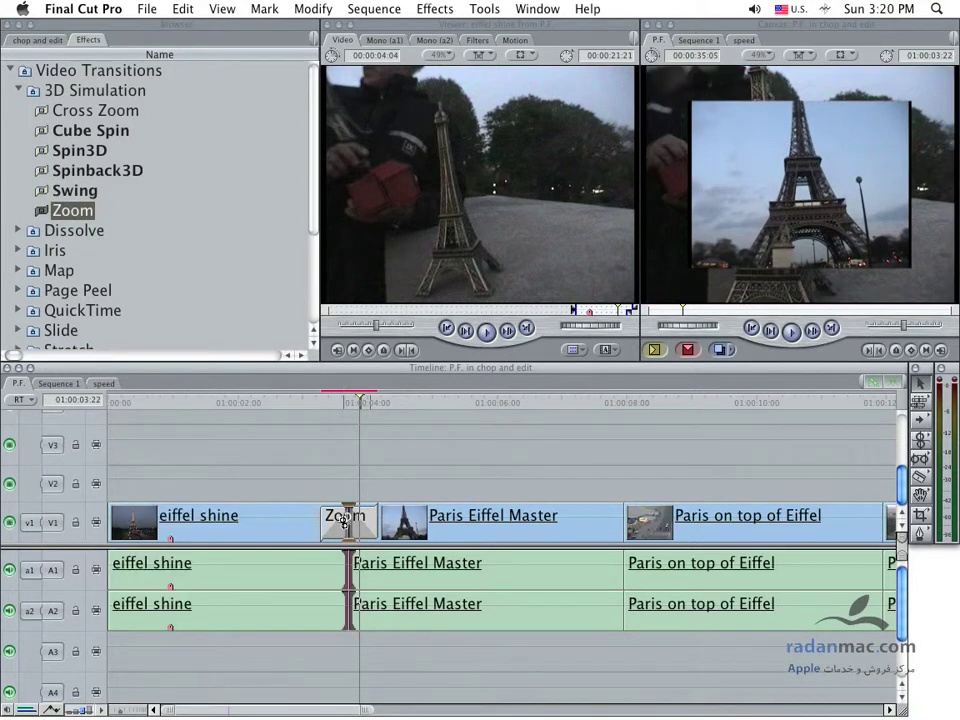
left_click(339, 526)
key("Delete")
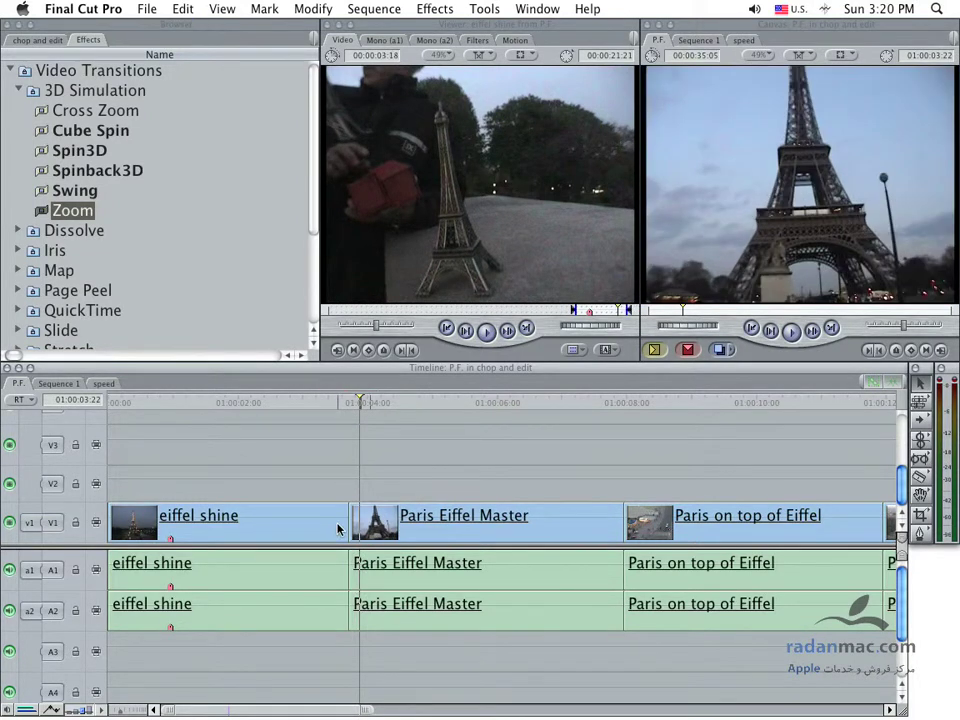
left_click_drag(338, 528, 340, 498)
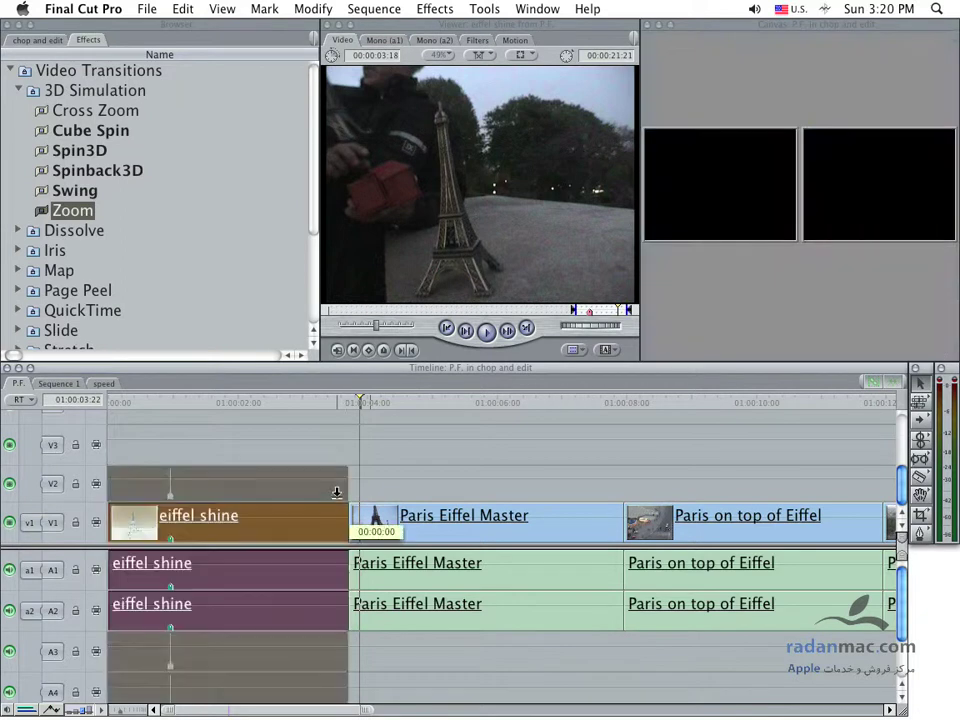
mouse_move(340, 498)
left_mouse_down()
mouse_move(375, 486)
mouse_move(330, 521)
left_mouse_up()
left_click(439, 484)
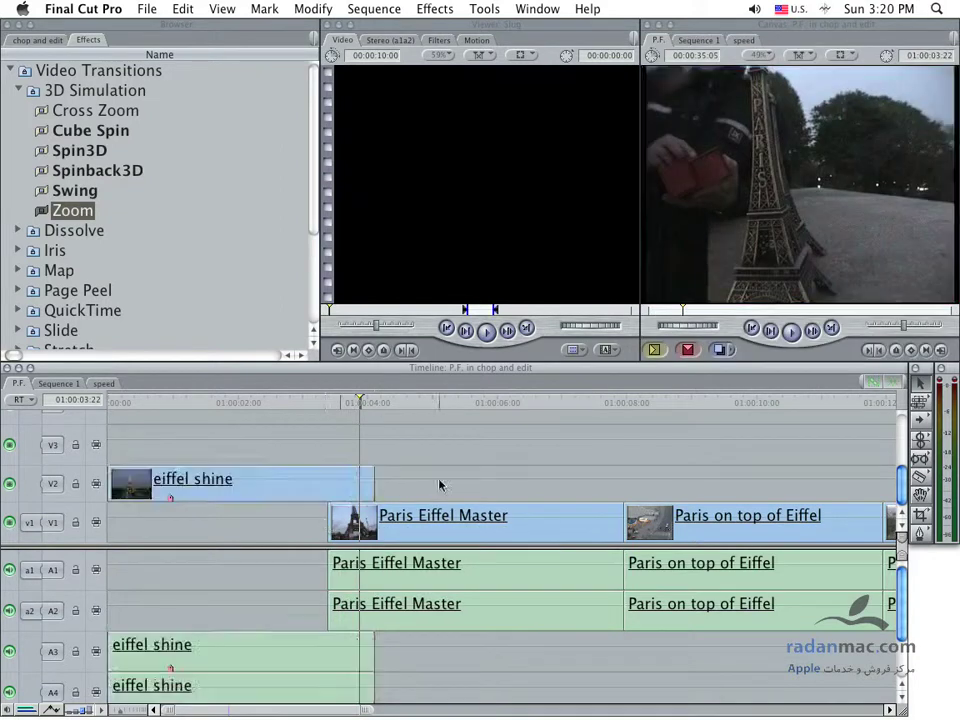
left_click_drag(374, 491, 376, 496)
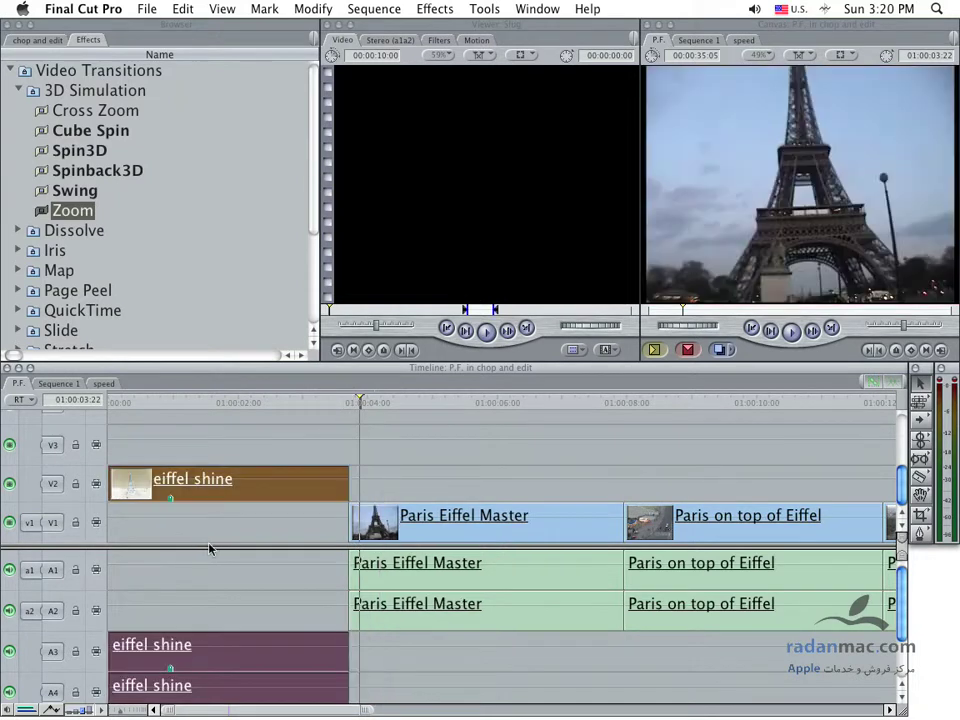
left_click_drag(246, 476, 246, 513)
left_click(287, 431)
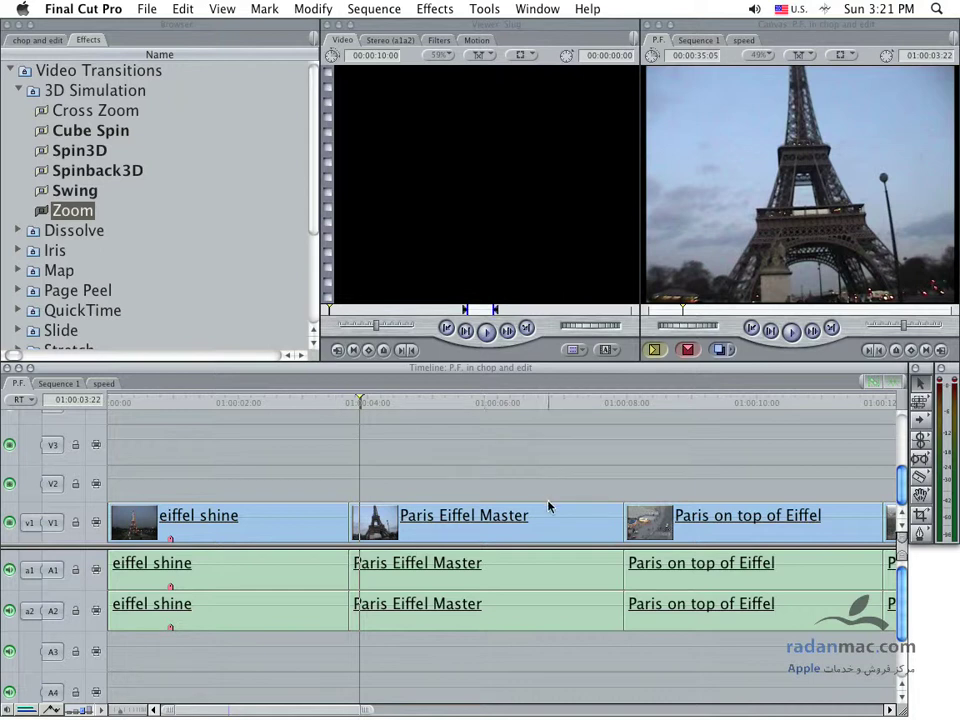
key("super+minus")
Move the three Paris clips later to leave a gap, and extend eiffel shine's end into it.
mouse_move(311, 465)
left_mouse_down()
mouse_move(355, 530)
mouse_move(442, 530)
left_mouse_up()
left_click(170, 521)
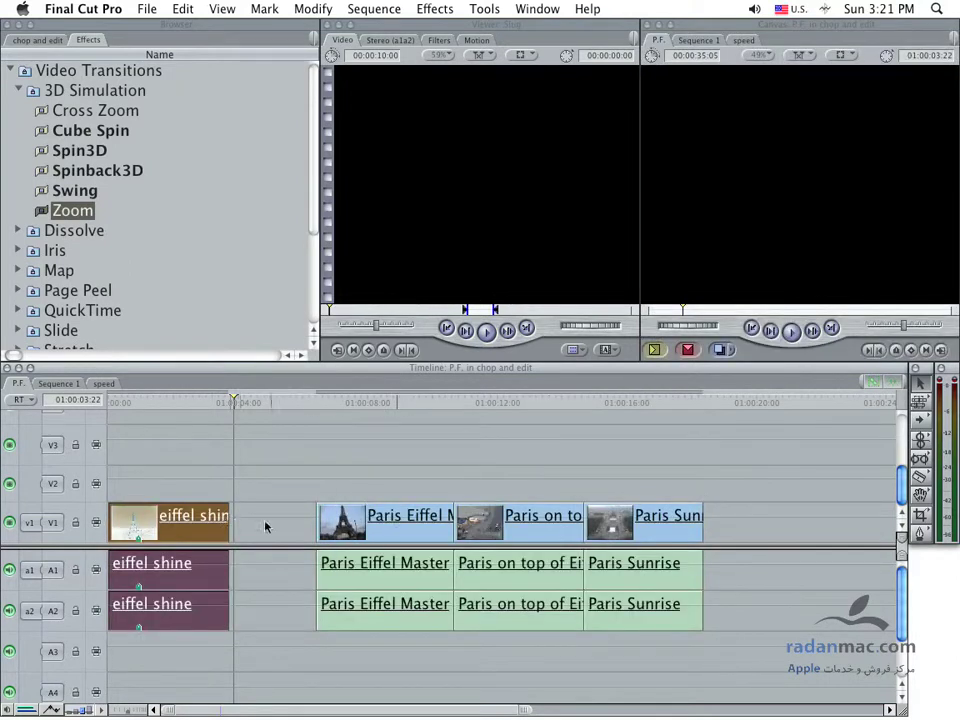
left_click_drag(231, 516, 246, 516)
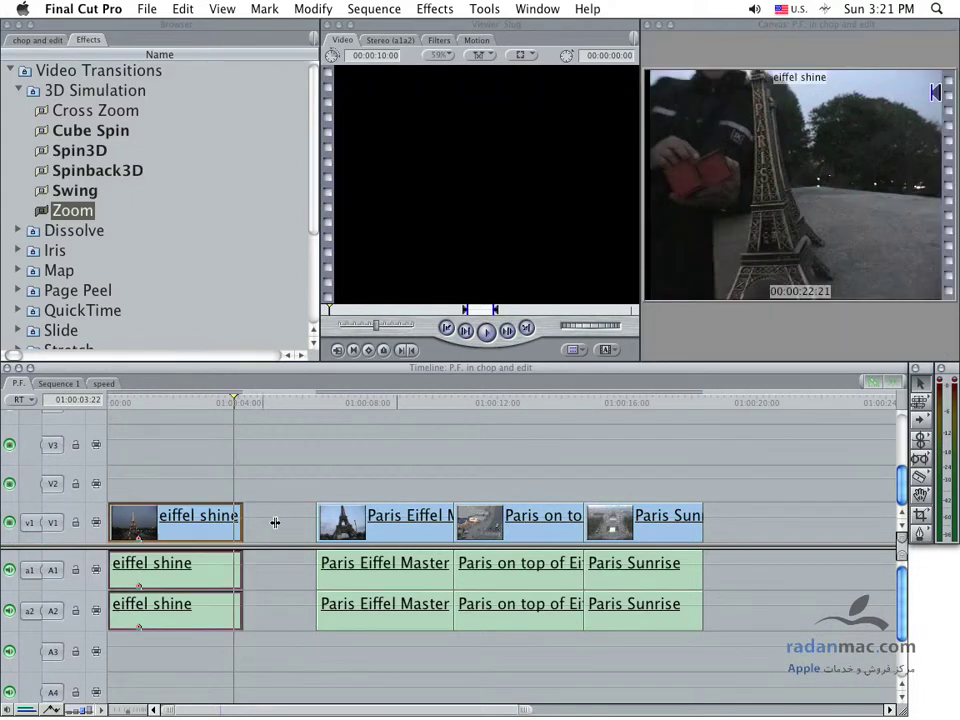
Push eiffel shine's out point later in the Viewer, then move the Paris clips 2:07 earlier.
left_click(172, 522)
double_click(172, 522)
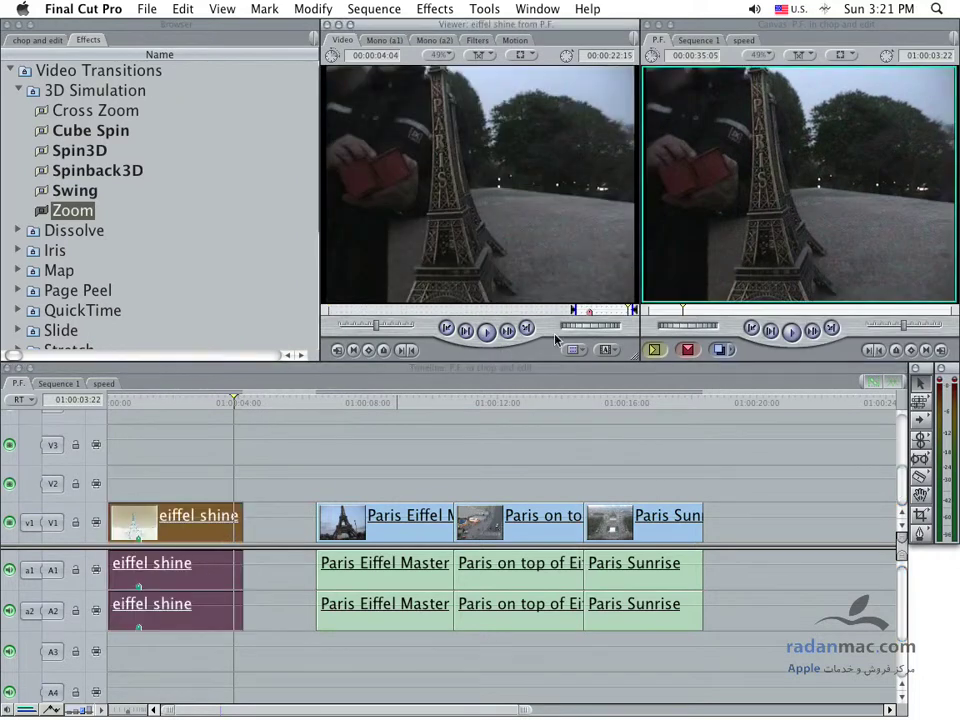
left_click_drag(630, 316, 654, 316)
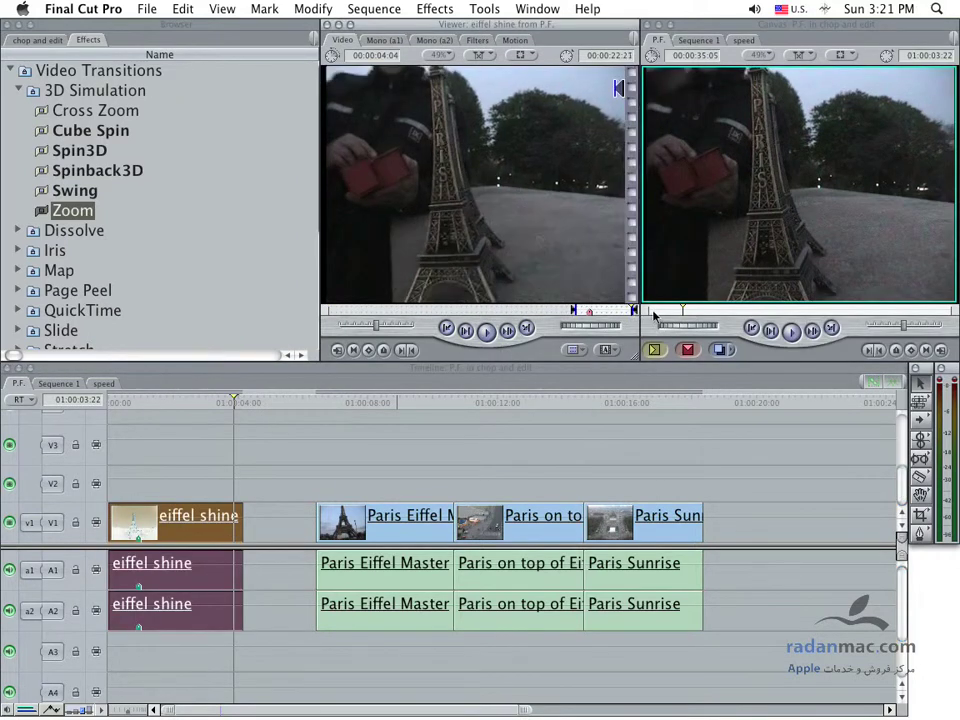
mouse_move(503, 432)
left_mouse_down()
mouse_move(392, 520)
mouse_move(372, 524)
left_mouse_up()
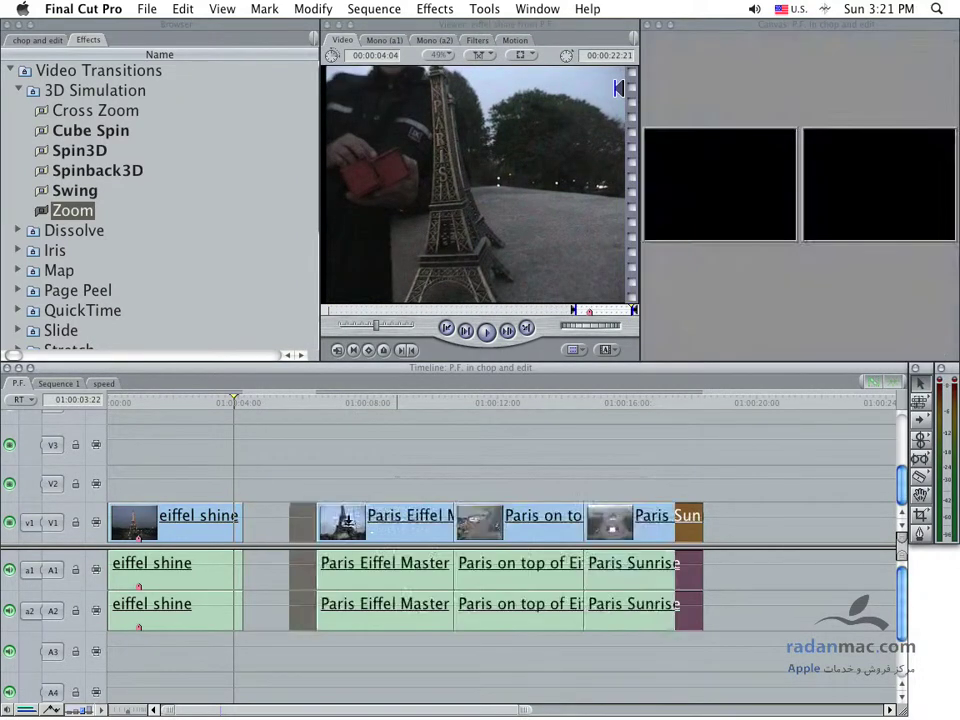
left_click(240, 473)
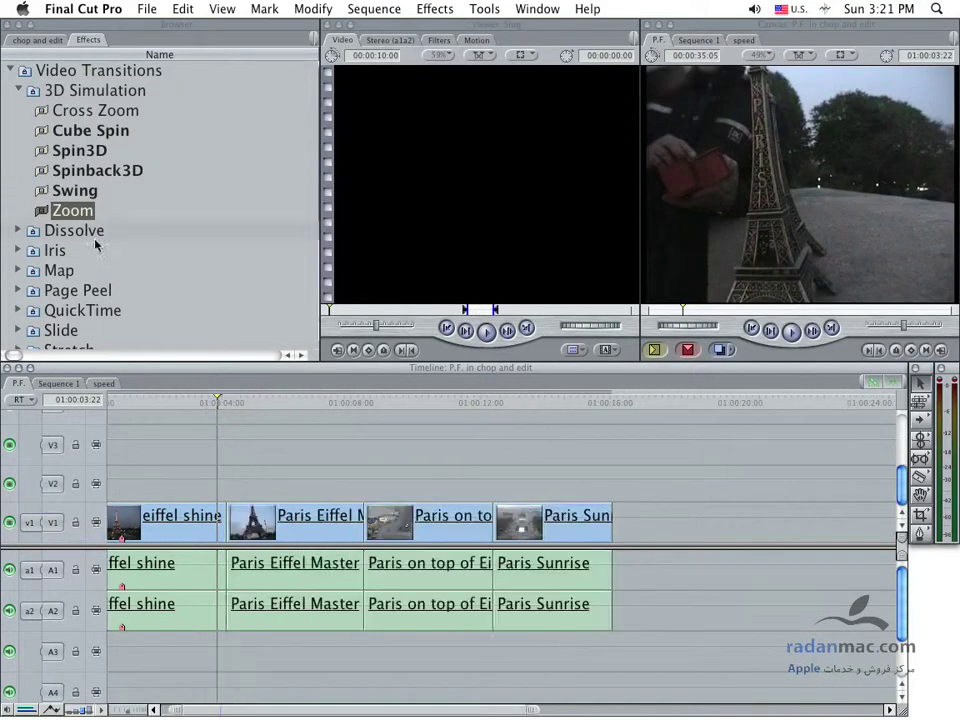
mouse_move(70, 213)
left_mouse_down()
mouse_move(247, 519)
mouse_move(203, 519)
left_mouse_up()
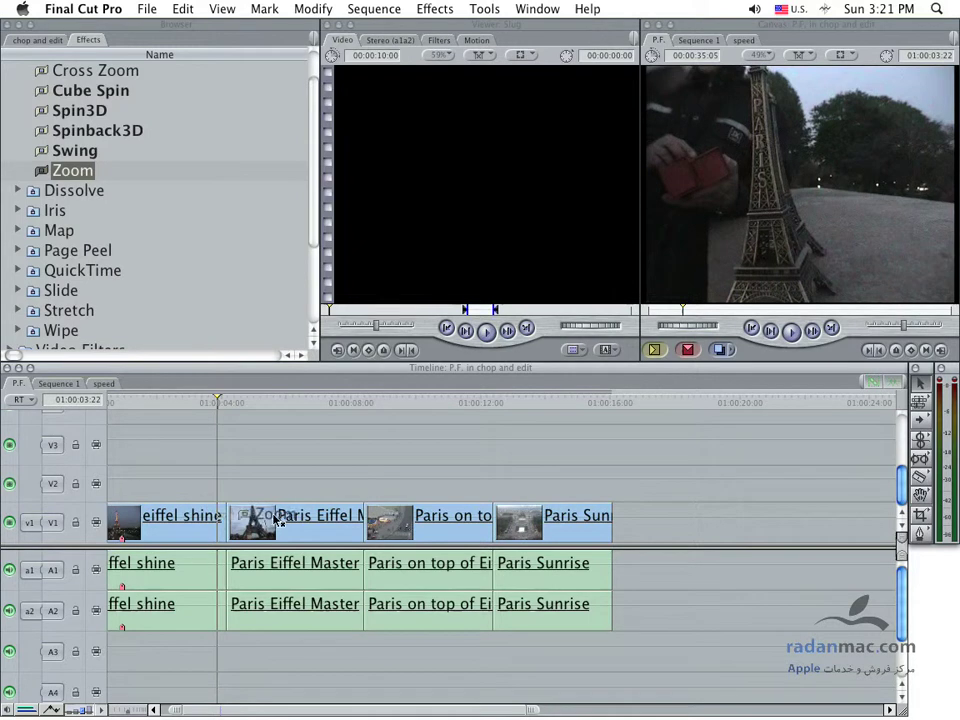
left_click_drag(203, 519, 219, 521)
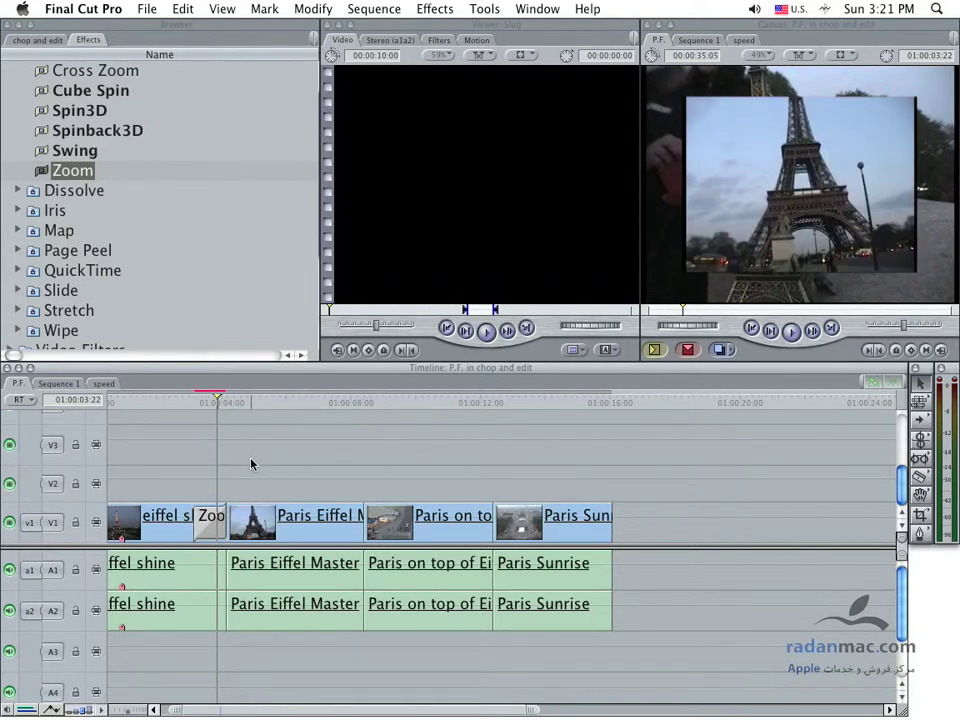
mouse_move(217, 392)
left_mouse_down()
mouse_move(199, 403)
mouse_move(232, 405)
mouse_move(205, 406)
left_mouse_up()
key("space")
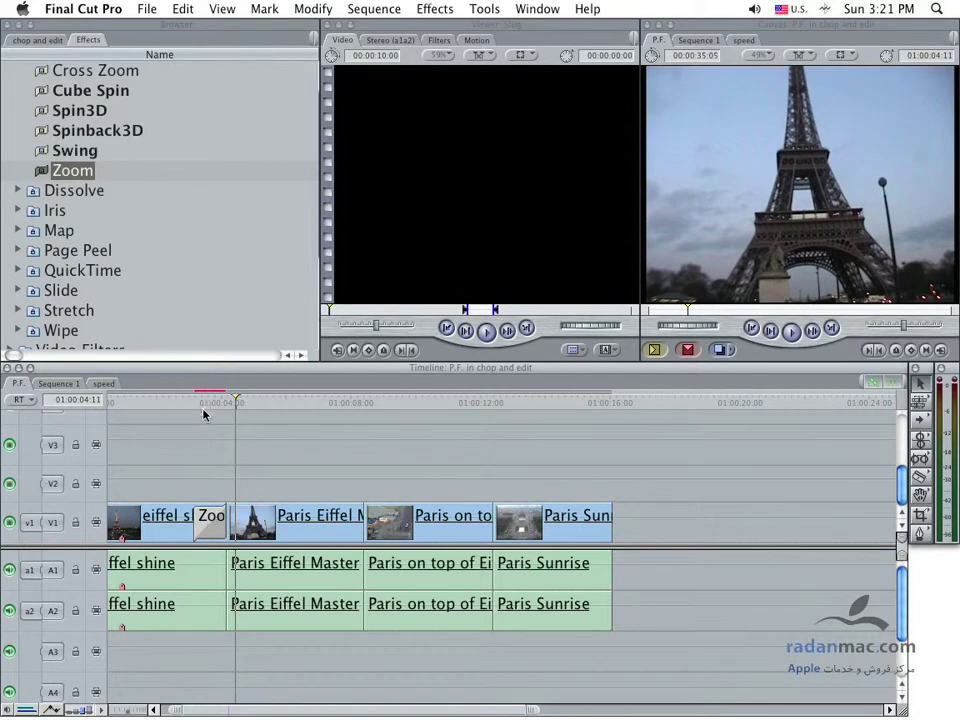
left_click(210, 520)
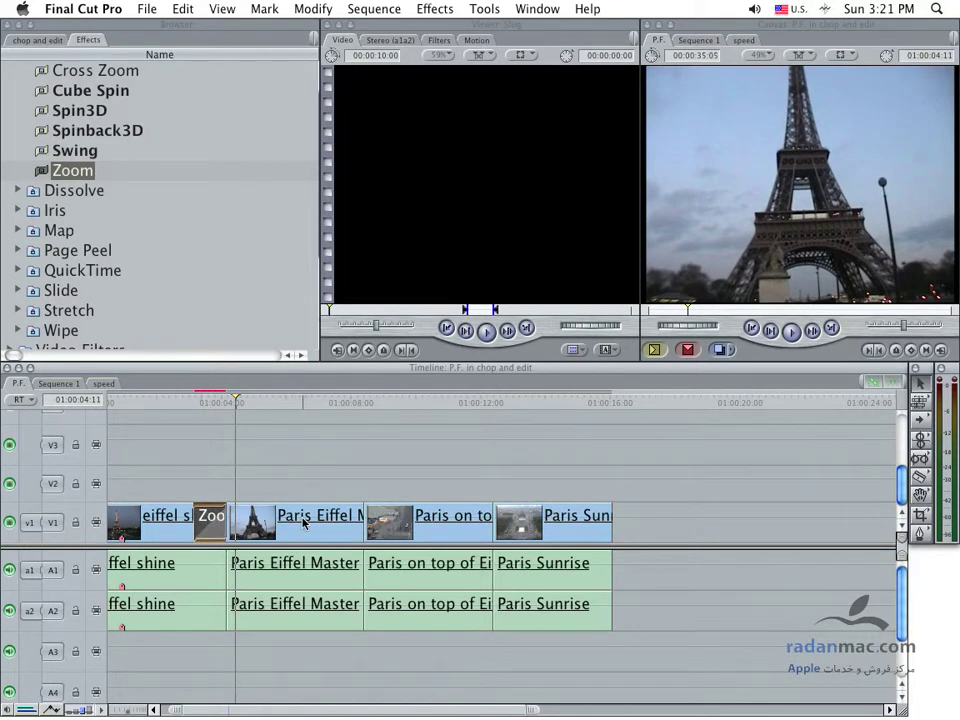
key("Delete")
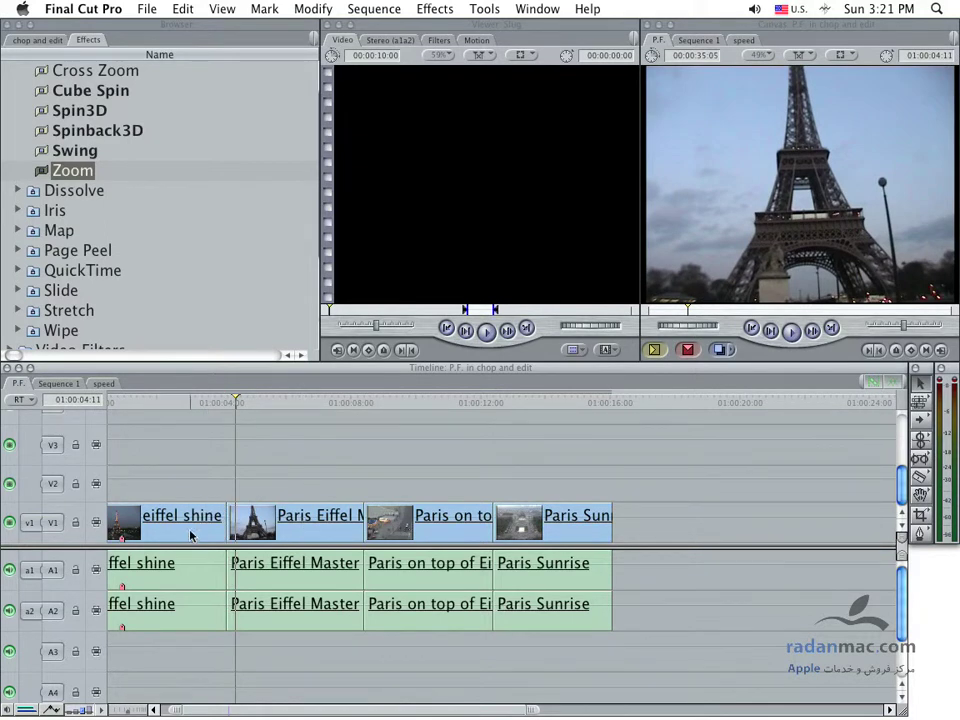
Re-add the Zoom transition at the first edit, then delete it again and replay the edit.
left_click(193, 528)
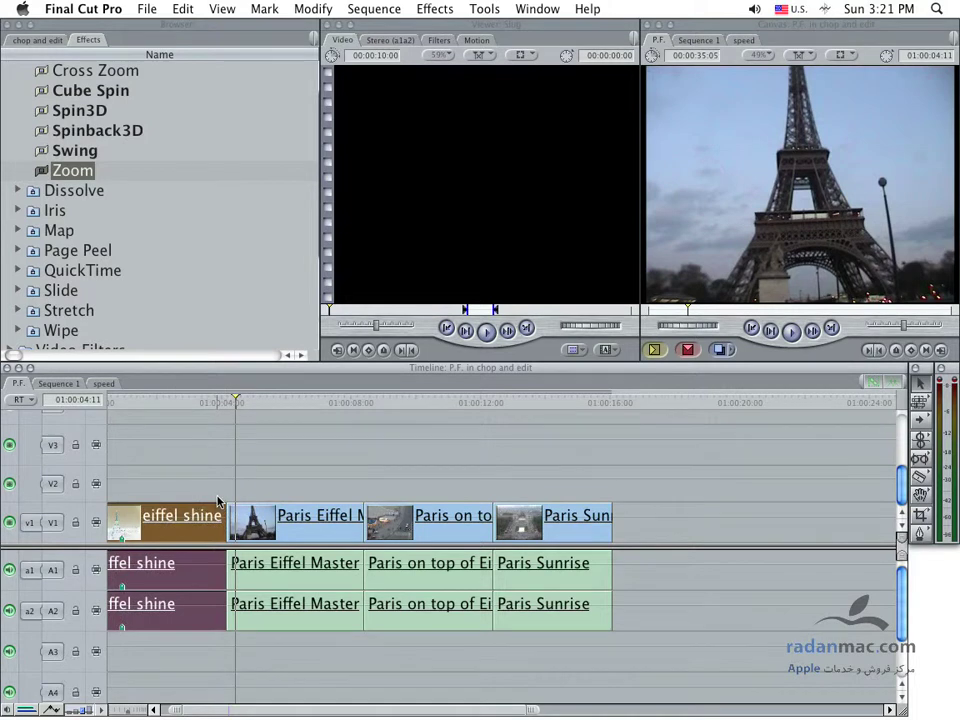
mouse_move(63, 178)
left_mouse_down()
mouse_move(230, 520)
mouse_move(222, 538)
left_mouse_up()
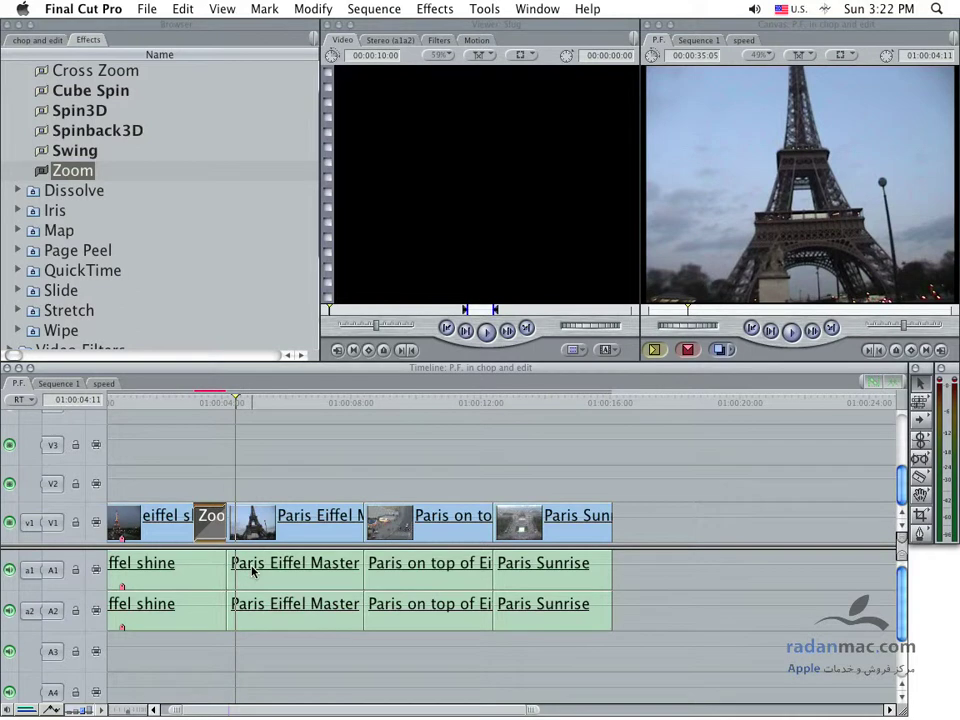
left_click(259, 493)
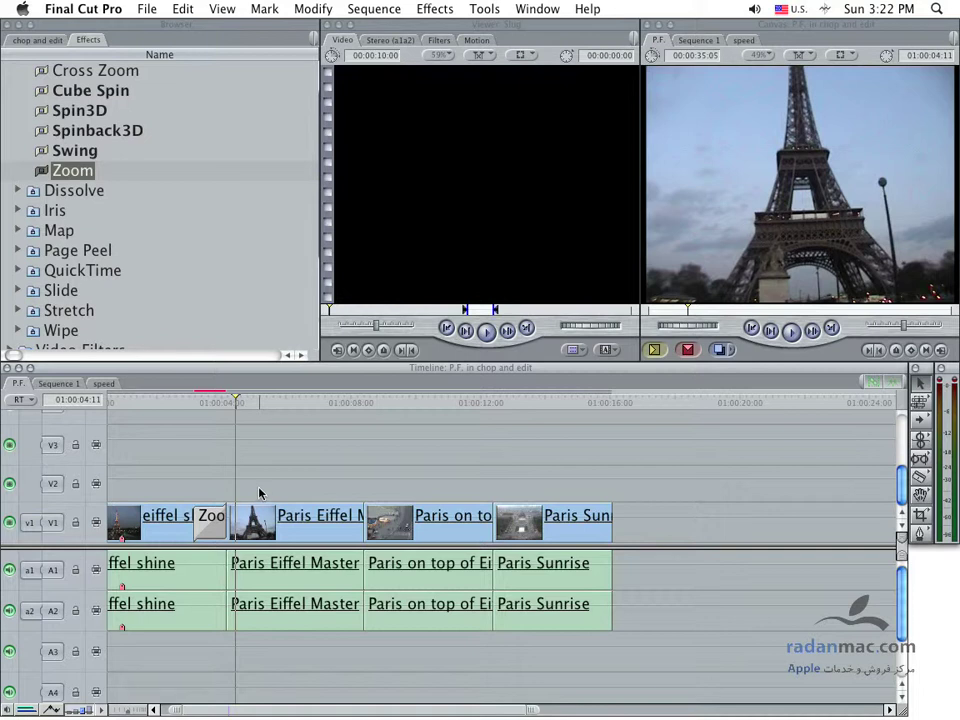
left_click(209, 527)
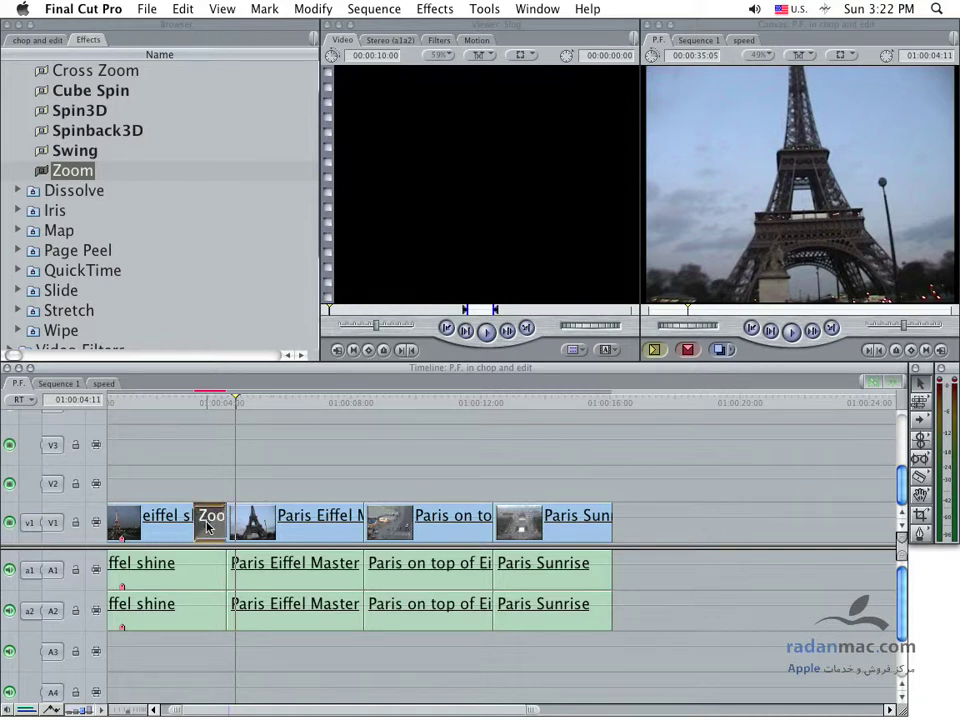
key("Delete")
key("backslash")
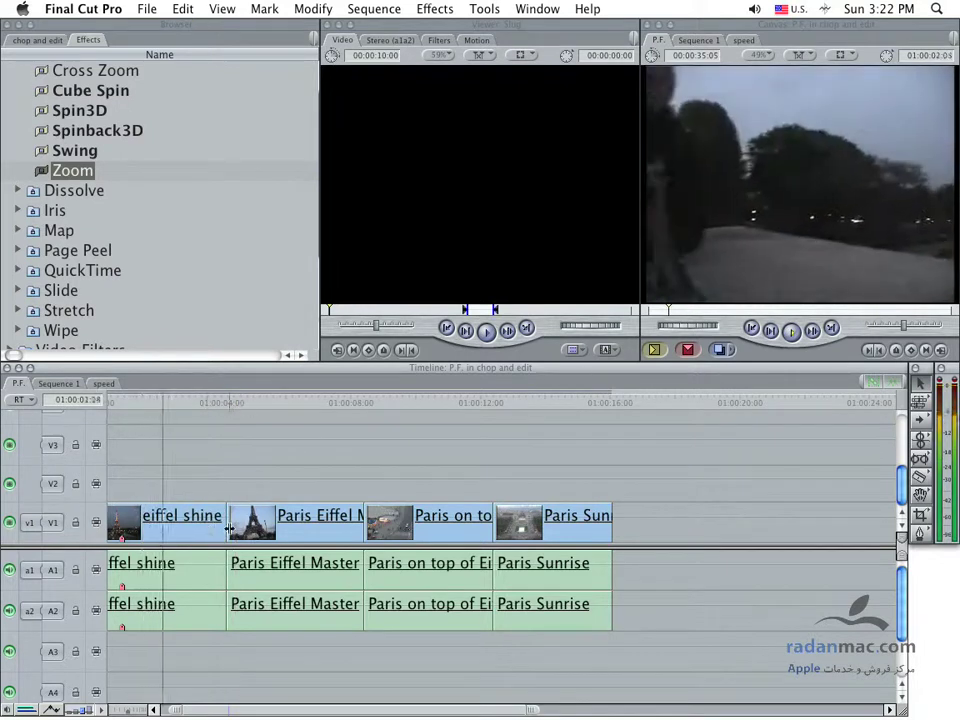
Shorten eiffel shine's end and close the gap before Paris Eiffel Master.
left_click_drag(229, 527, 206, 522)
right_click(220, 518)
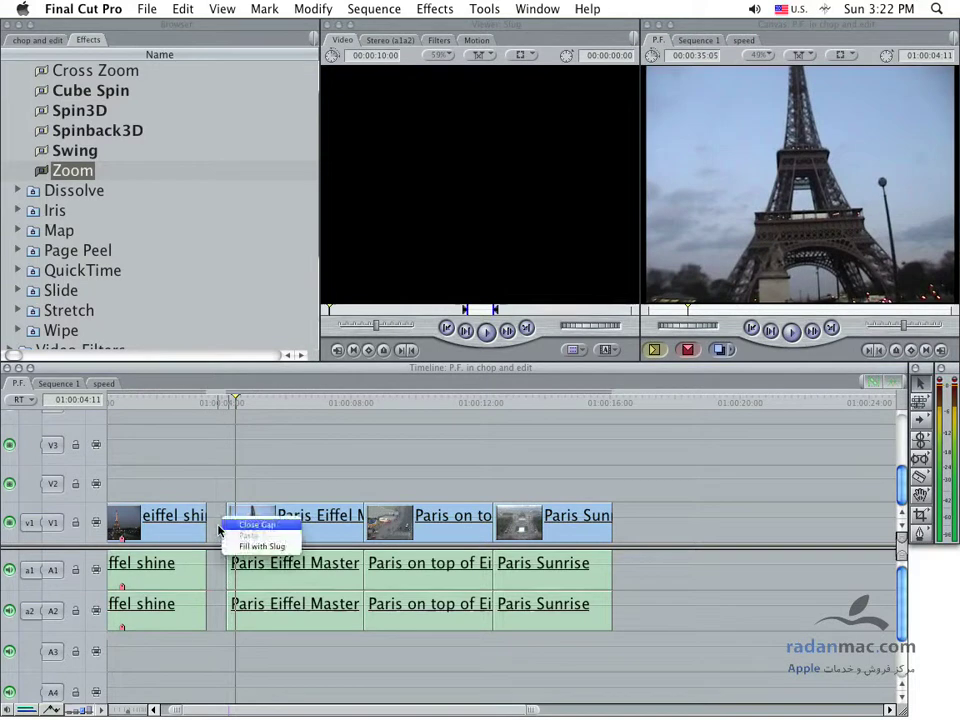
right_click(222, 530)
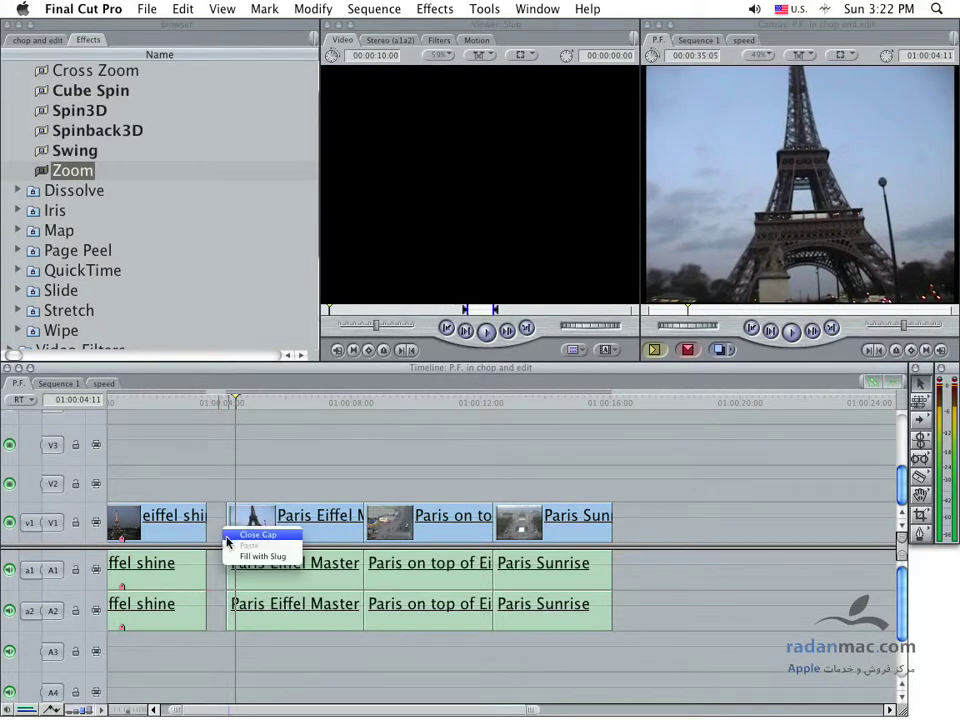
left_click(248, 535)
left_click_drag(195, 410, 183, 405)
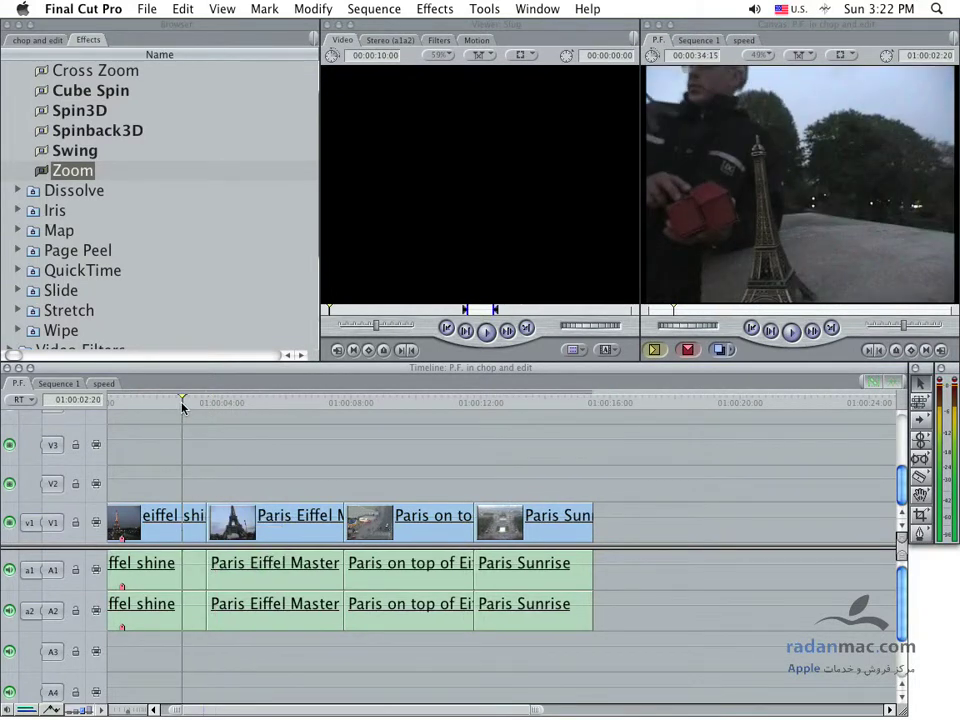
Show the project's clips and folders, collapse Other movies, and park the playhead in eiffel shine.
left_click(37, 40)
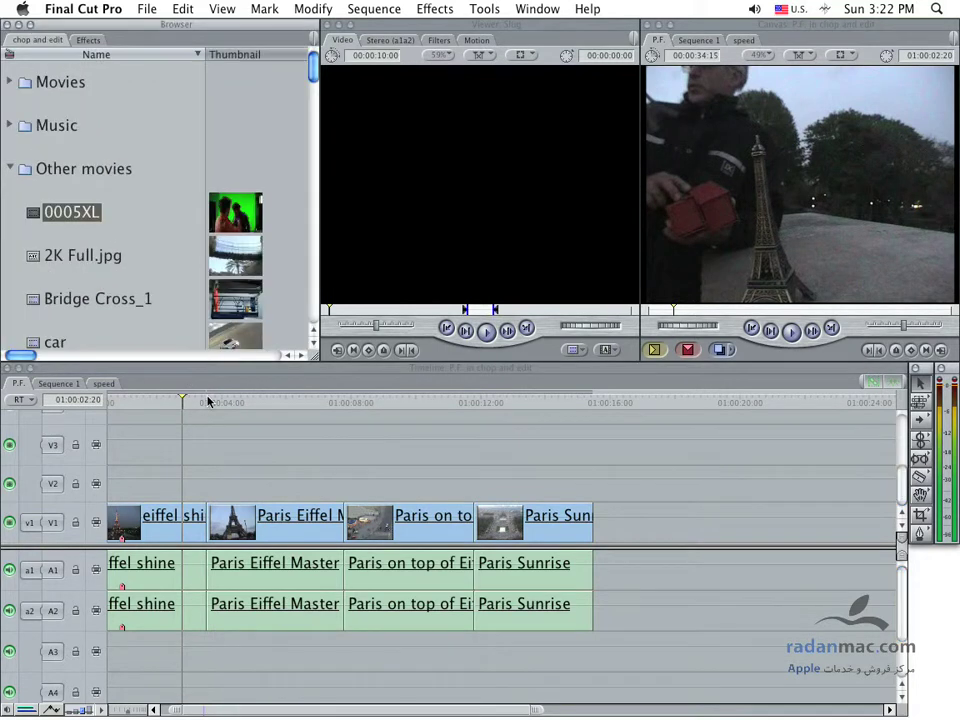
left_click(12, 169)
left_click(168, 405)
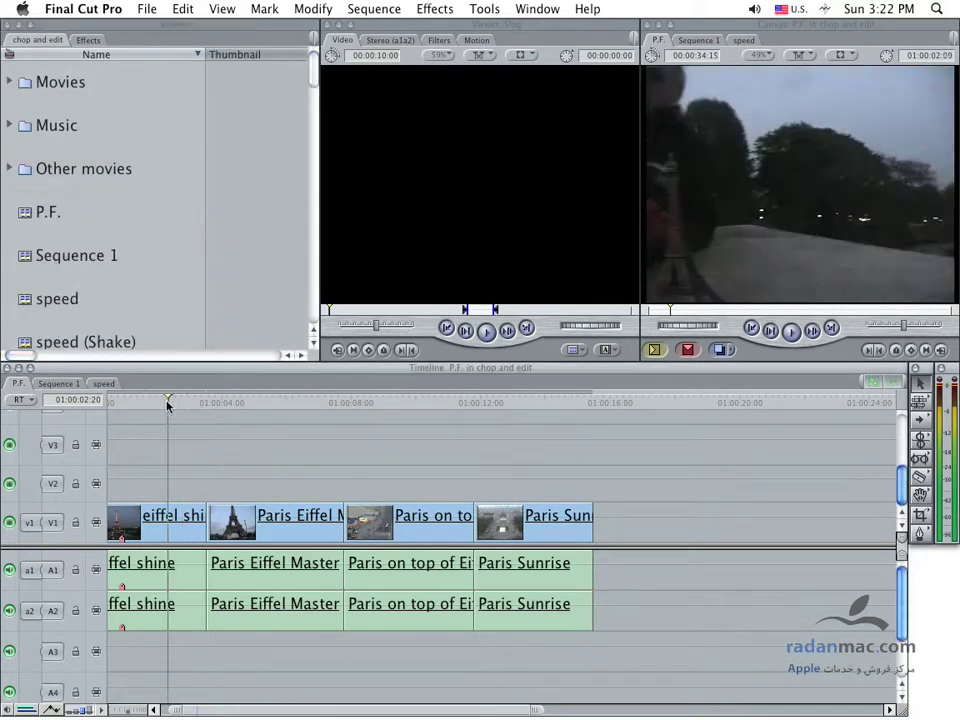
key("Up")
left_click_drag(167, 405, 189, 405)
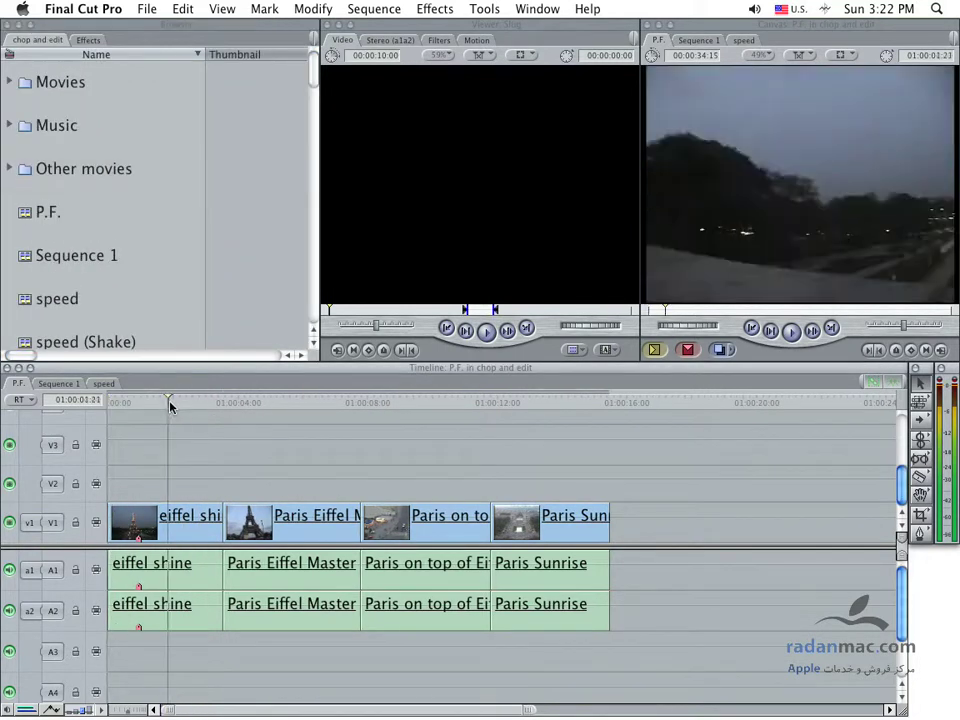
Select and deselect the first edit point, then split eiffel shine and undo the split.
left_click(222, 590)
left_click(306, 452)
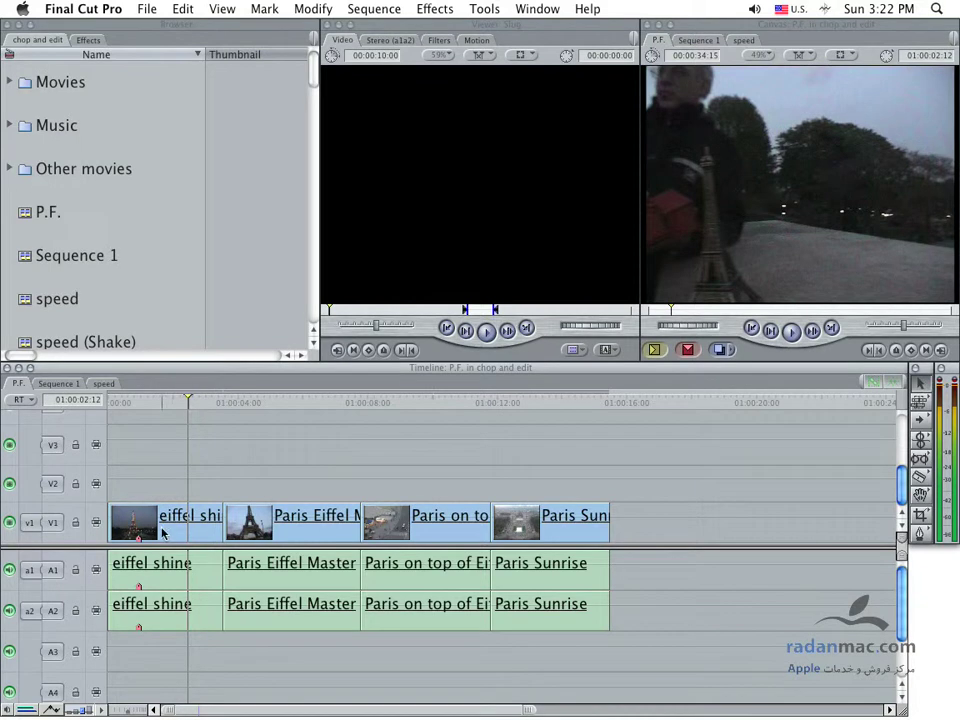
left_click(224, 522)
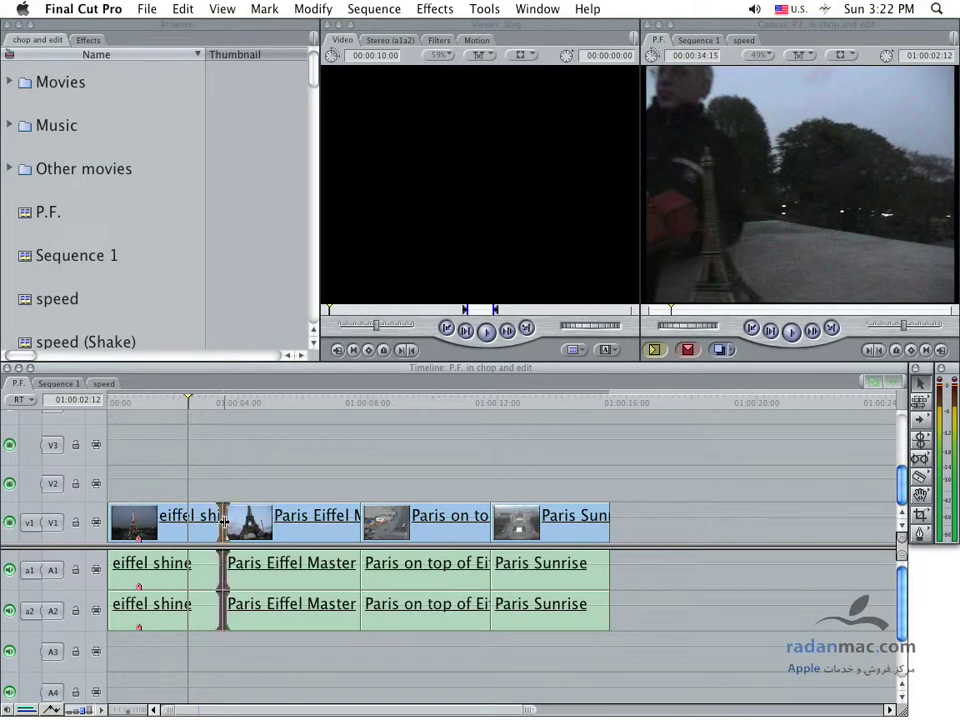
left_click(266, 487)
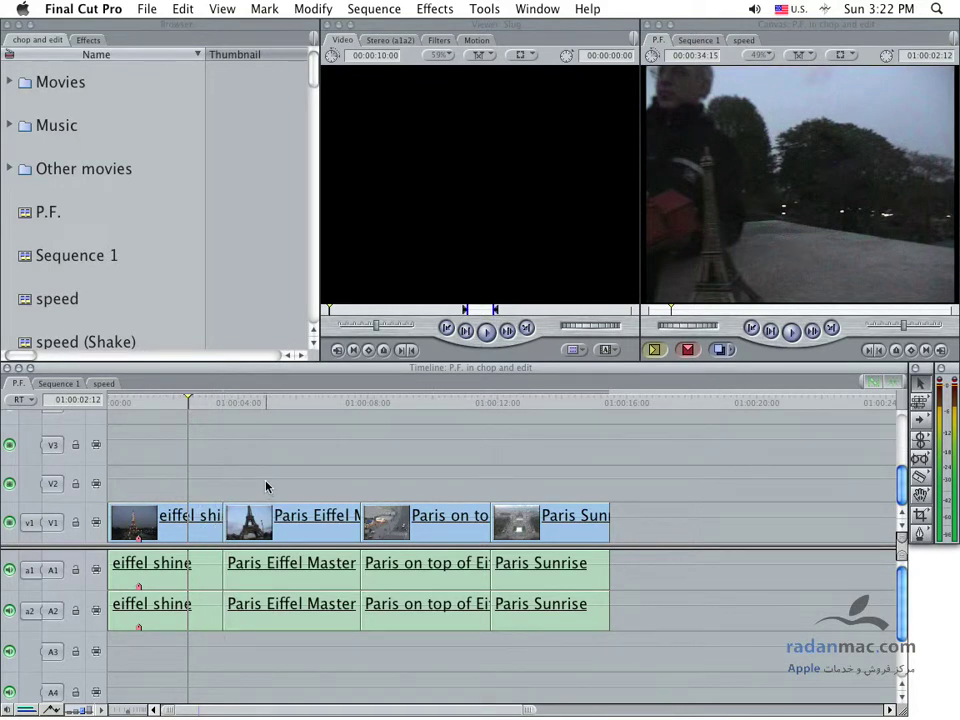
key("ctrl+v")
key("ctrl+z")
Switch to edit-point selection, open the first edit for trimming, step to the next edit, and close trimming.
left_click_drag(214, 399, 225, 404)
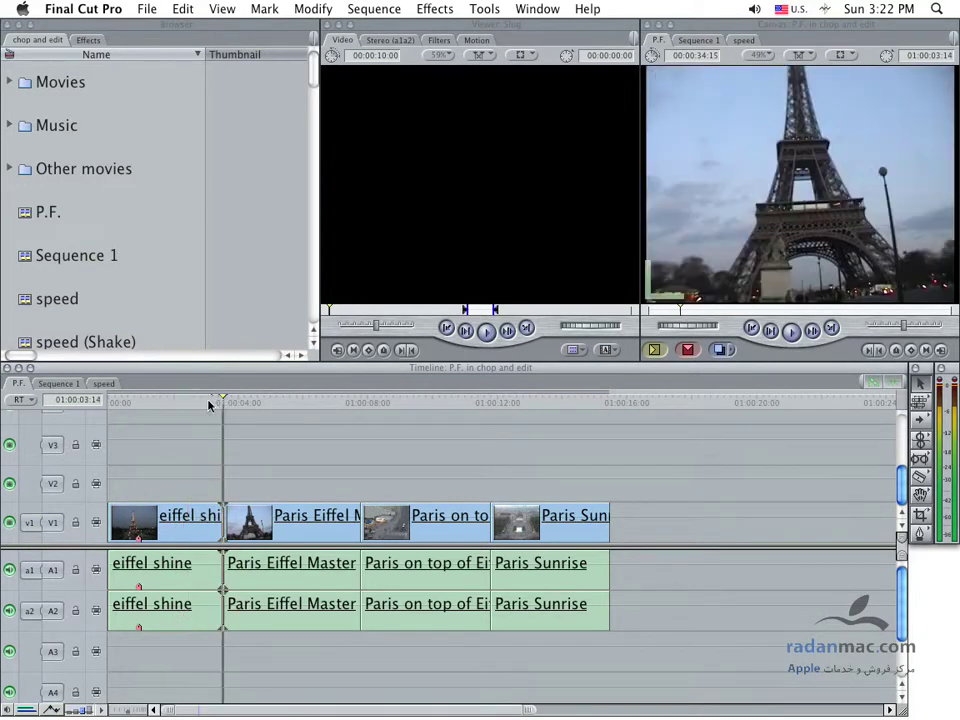
key("shift+Left")
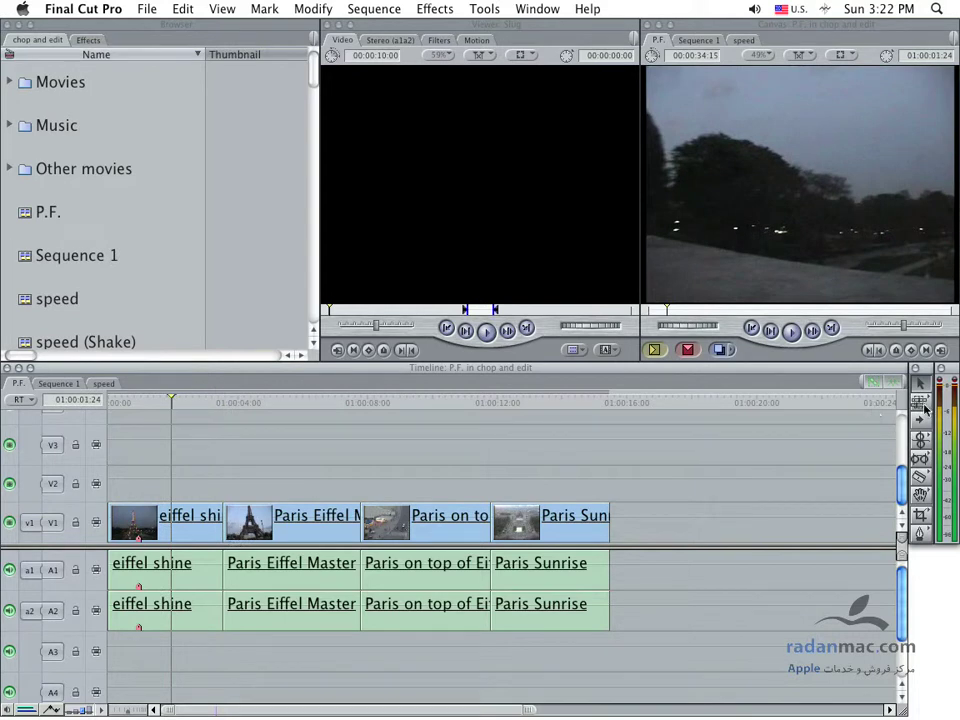
left_click_drag(922, 403, 851, 404)
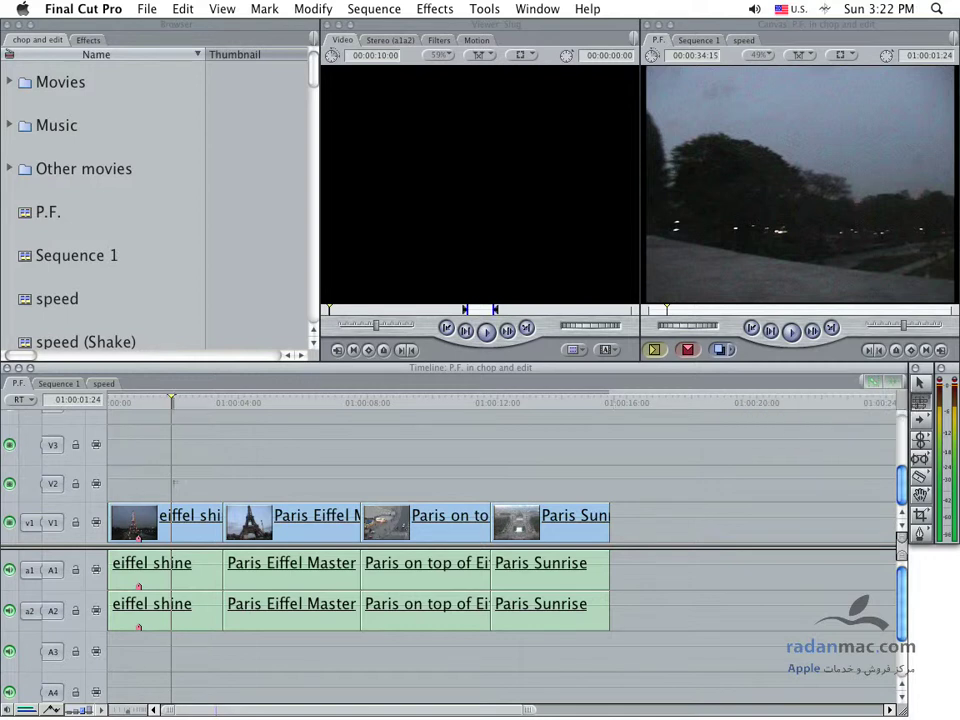
left_click(222, 522)
key("Down")
key("Down")
left_click(861, 473)
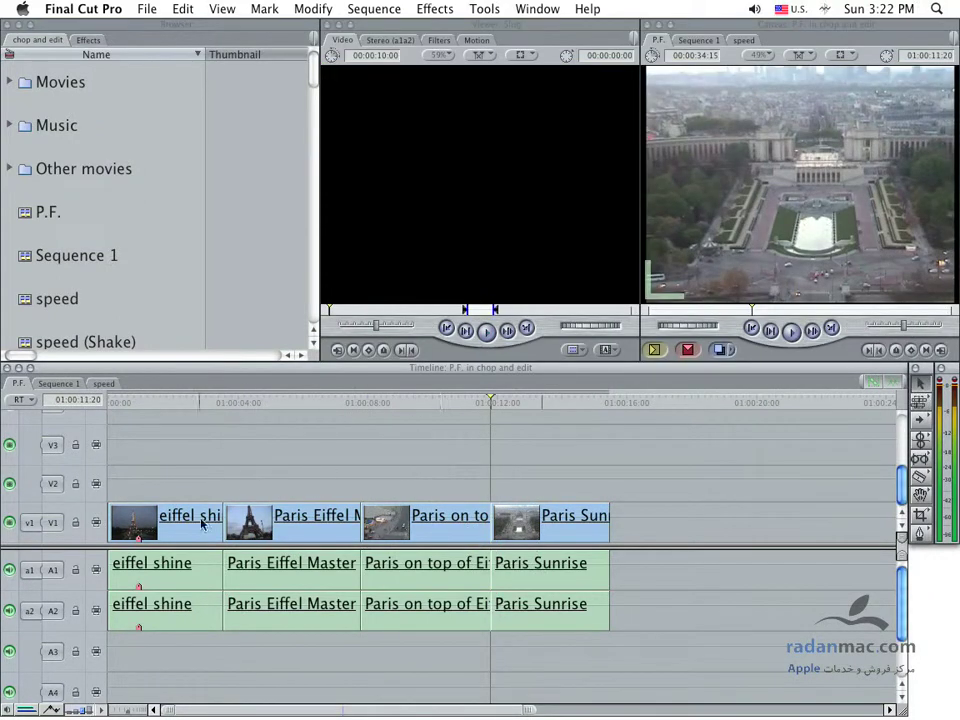
Add a Cross Dissolve at the first edit and play through it.
right_click(222, 521)
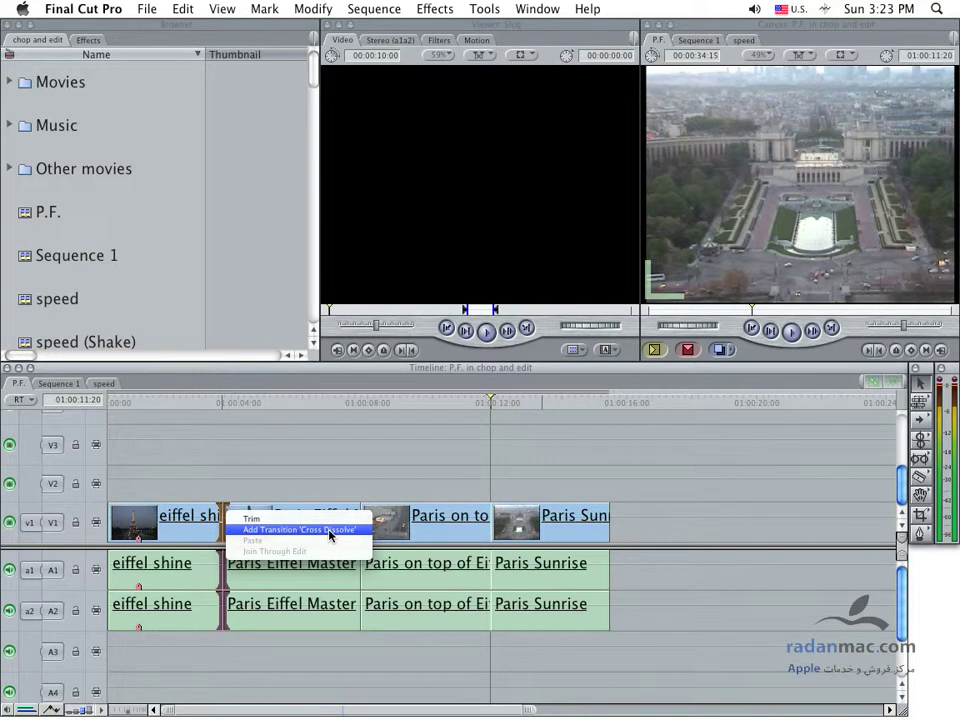
left_click(328, 530)
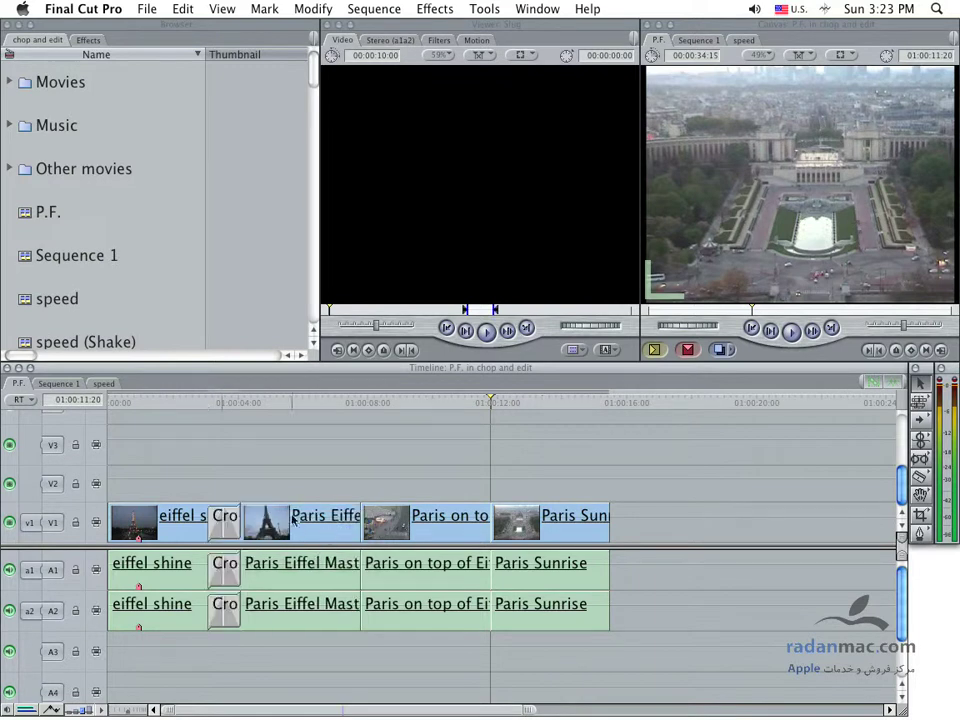
left_click(209, 400)
key("space")
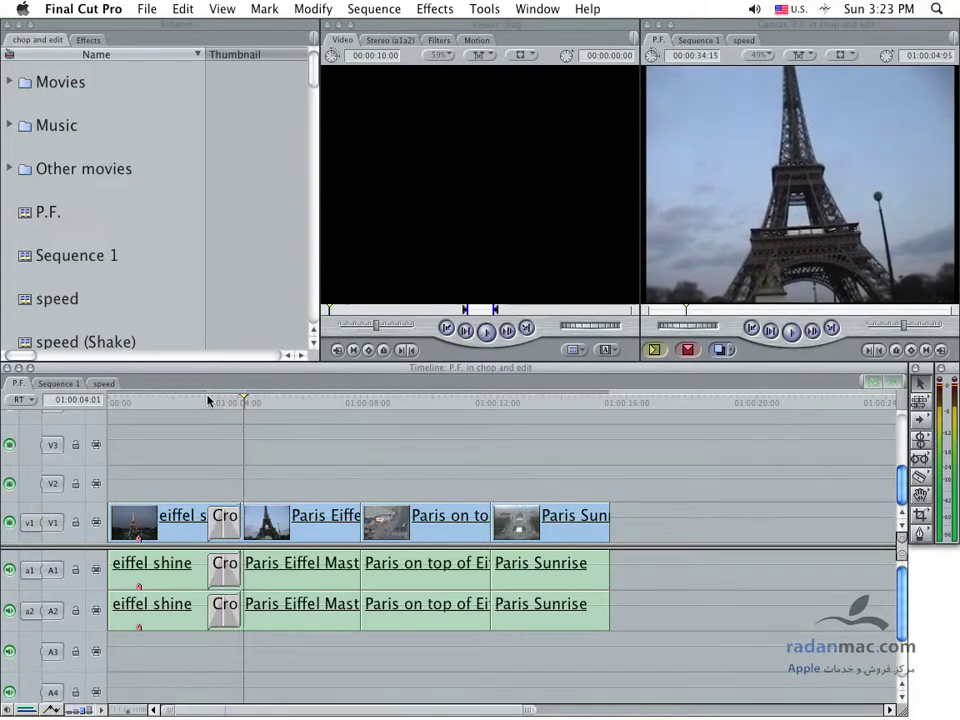
Step back through the Cross Dissolve, then select it and delete it.
key("j")
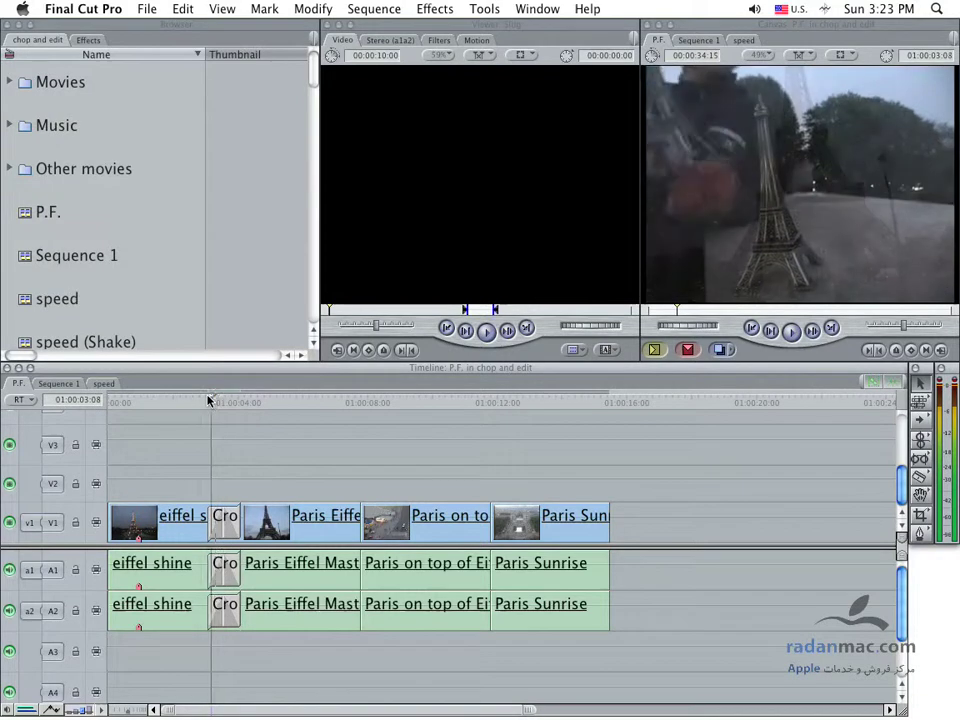
left_click(235, 529)
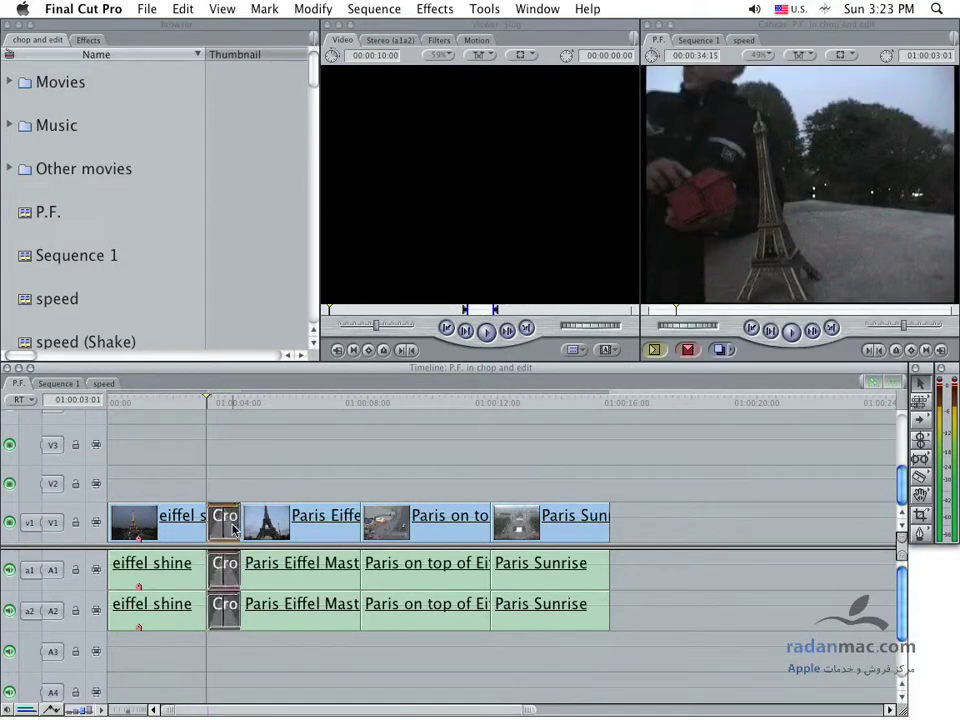
key("Delete")
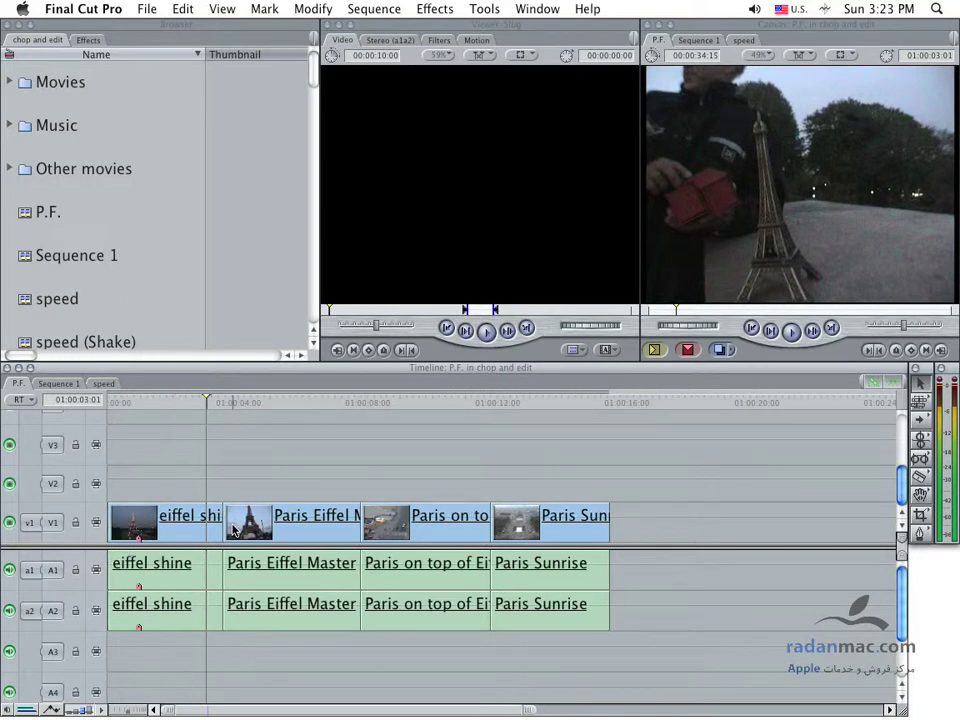
Select the first cut and apply an Additive Dissolve from the Effects menu.
left_click(222, 515)
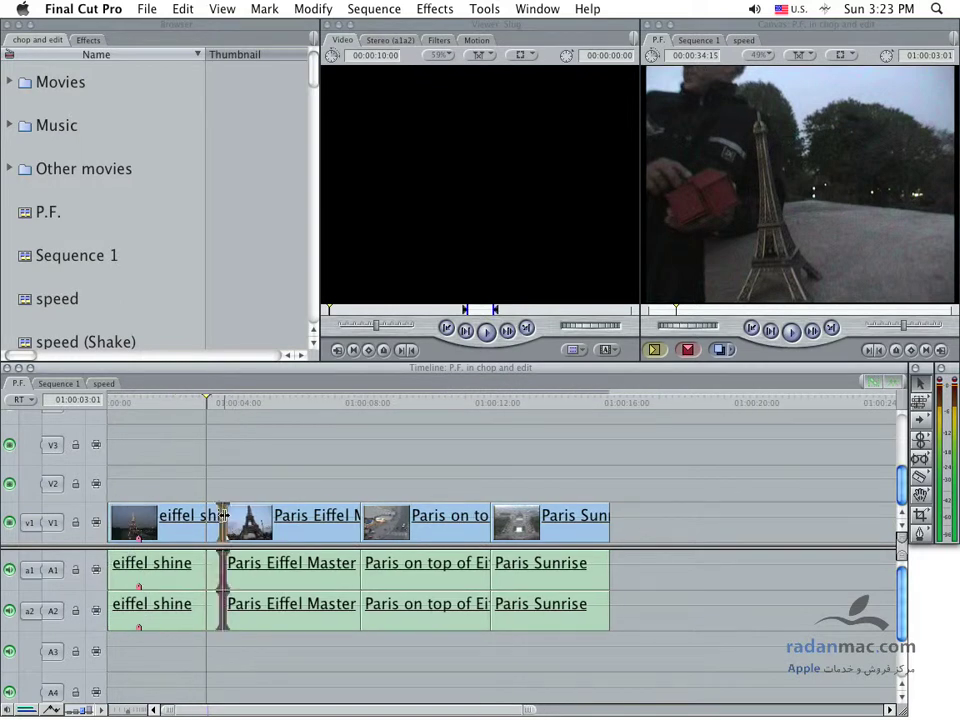
left_click(444, 8)
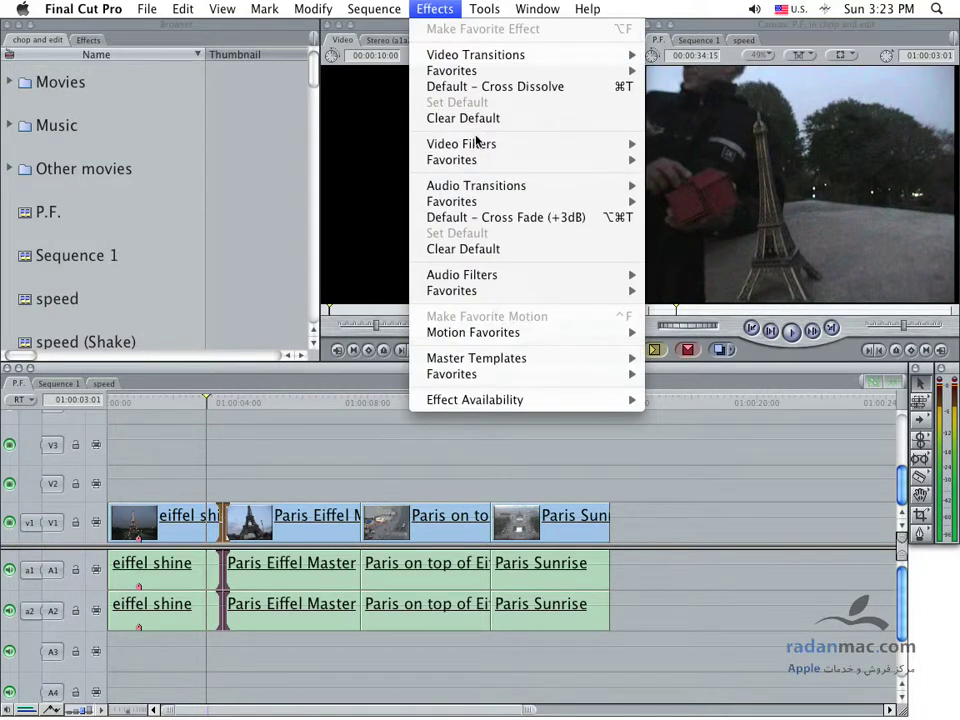
mouse_move(505, 54)
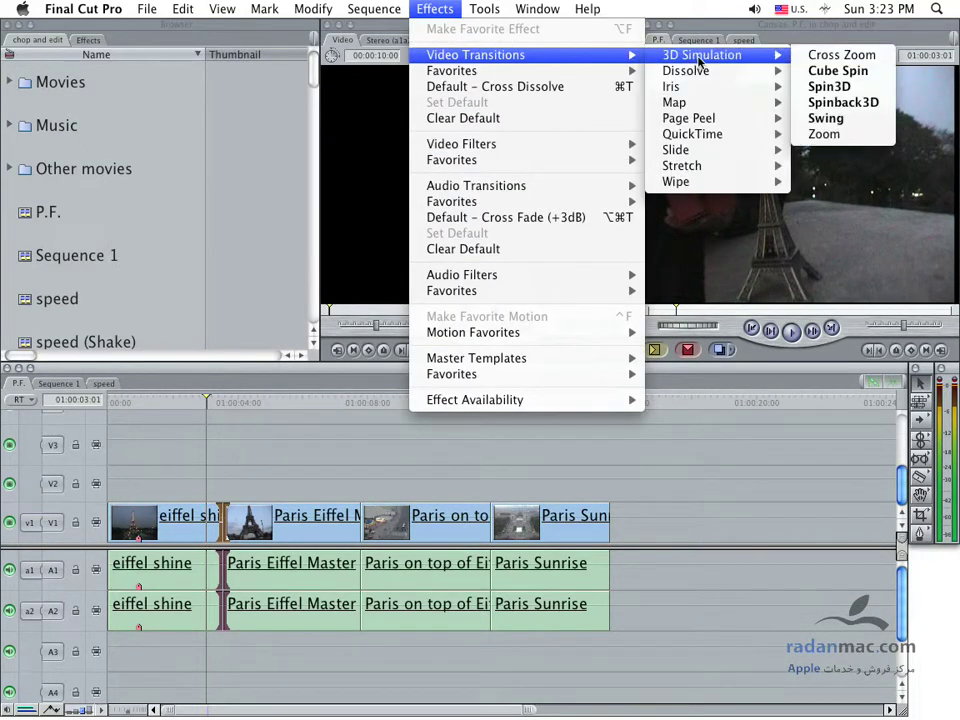
mouse_move(724, 187)
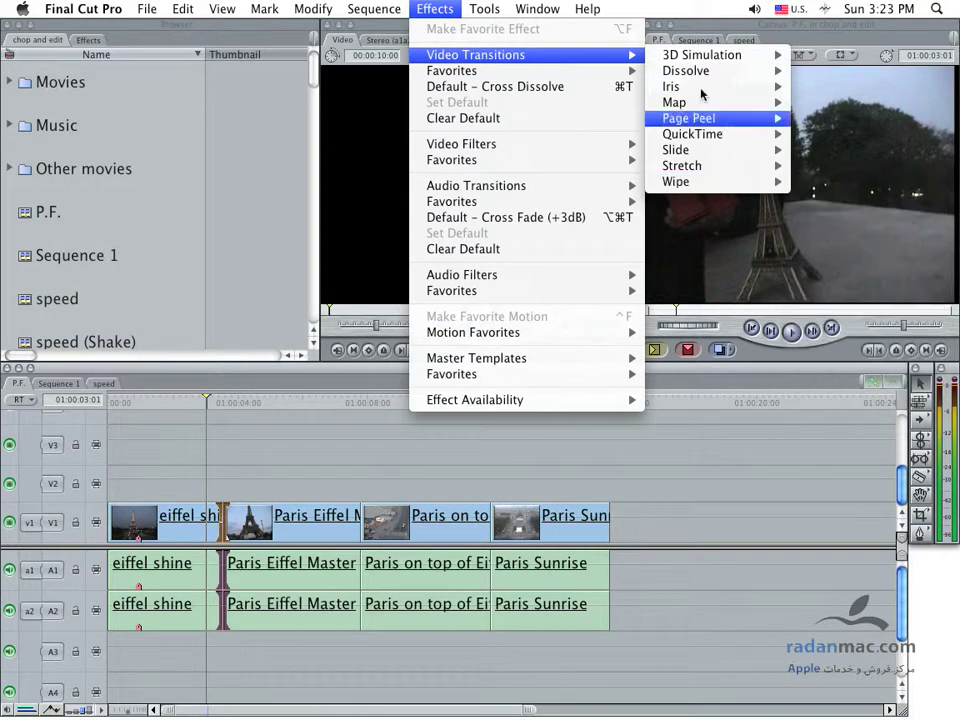
mouse_move(700, 71)
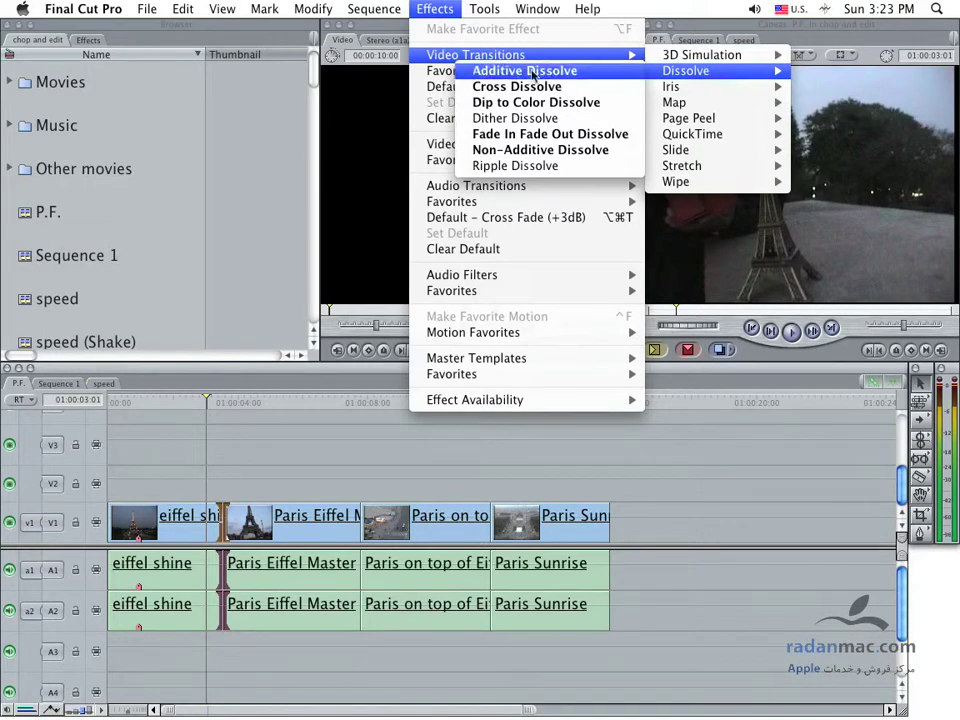
left_click(532, 71)
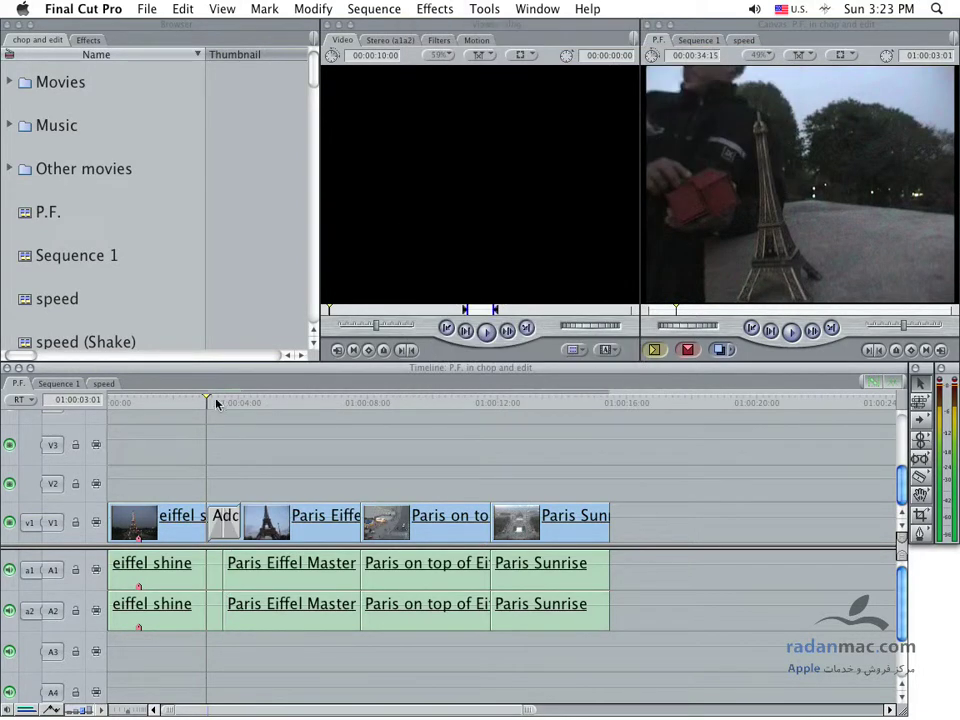
Play the Additive Dissolve forward and backward with Space, J and L, then select the cut.
left_click(211, 403)
key("space")
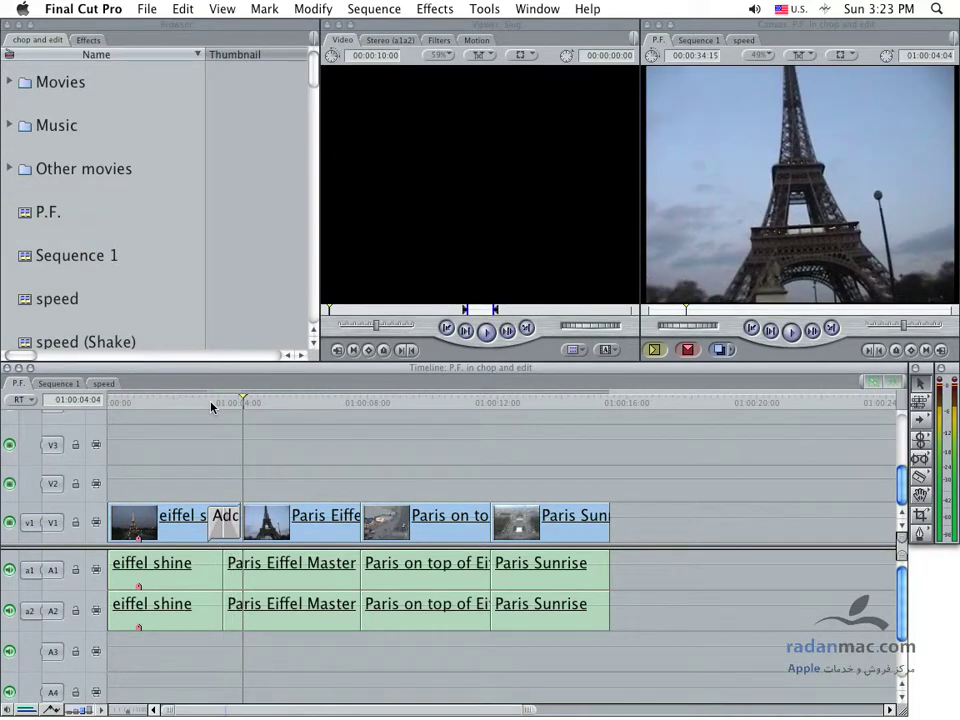
key("j")
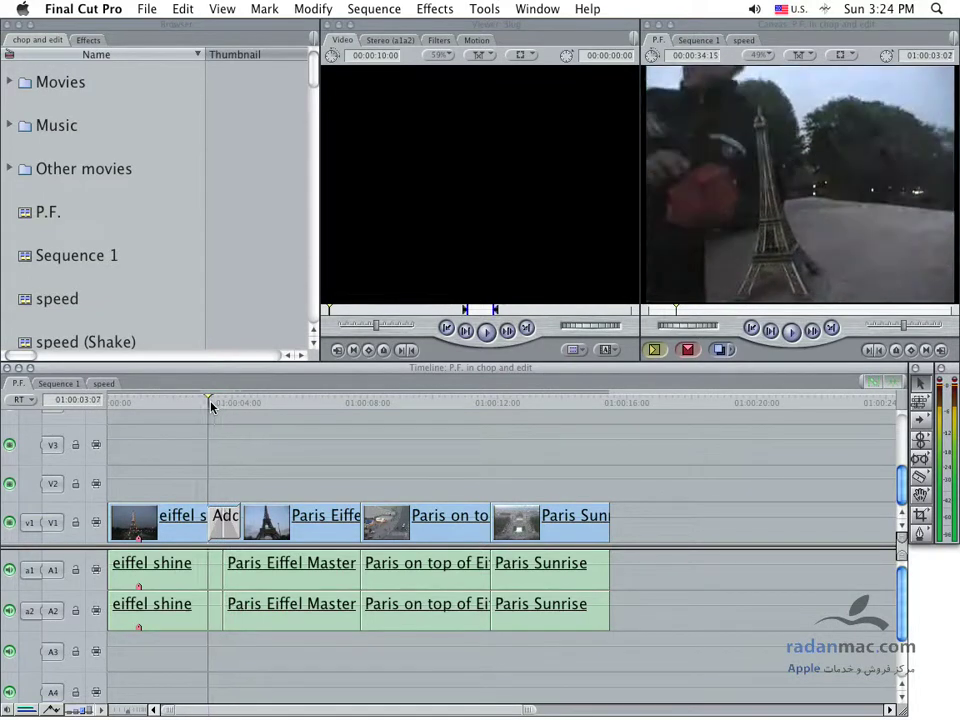
key("l")
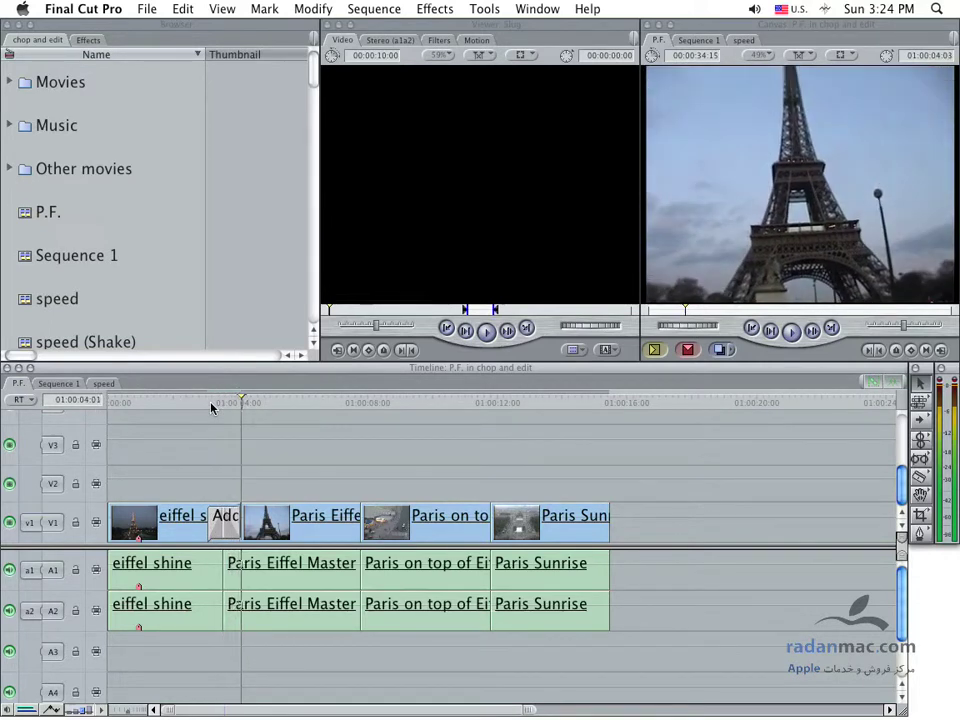
left_click(224, 528)
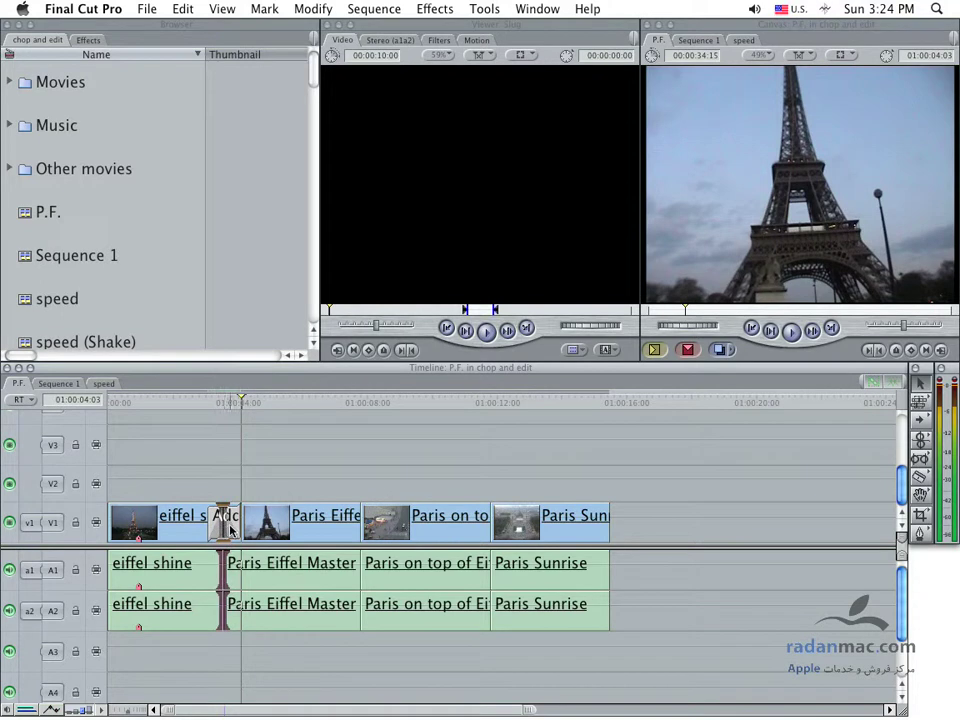
Select the Additive Dissolve and replace it with a Band Wipe from the Effects menu.
left_click(228, 522)
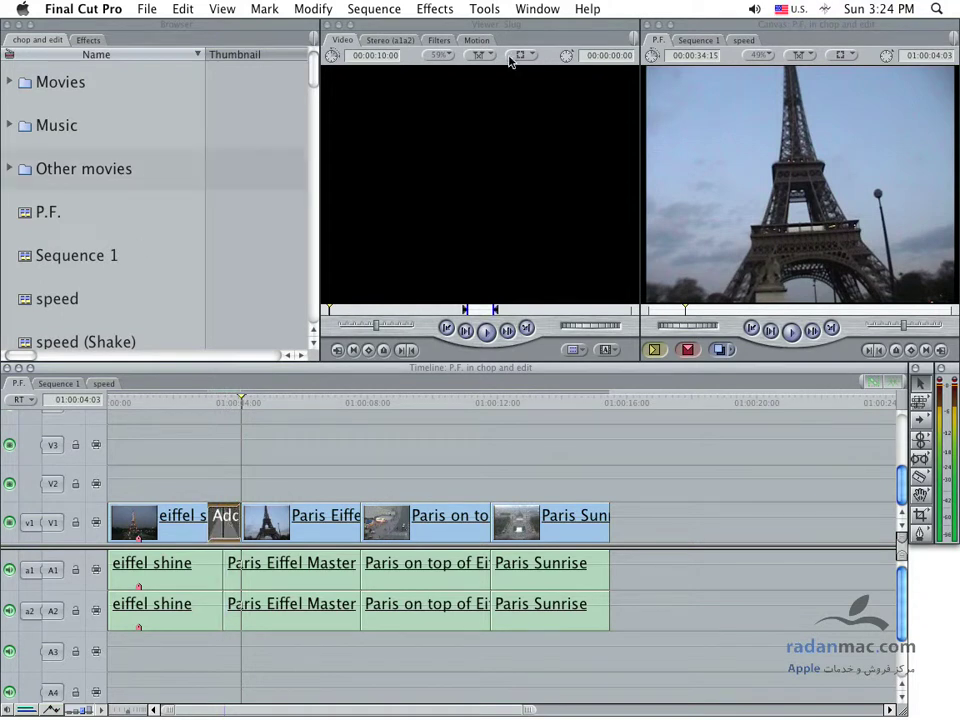
left_click(435, 9)
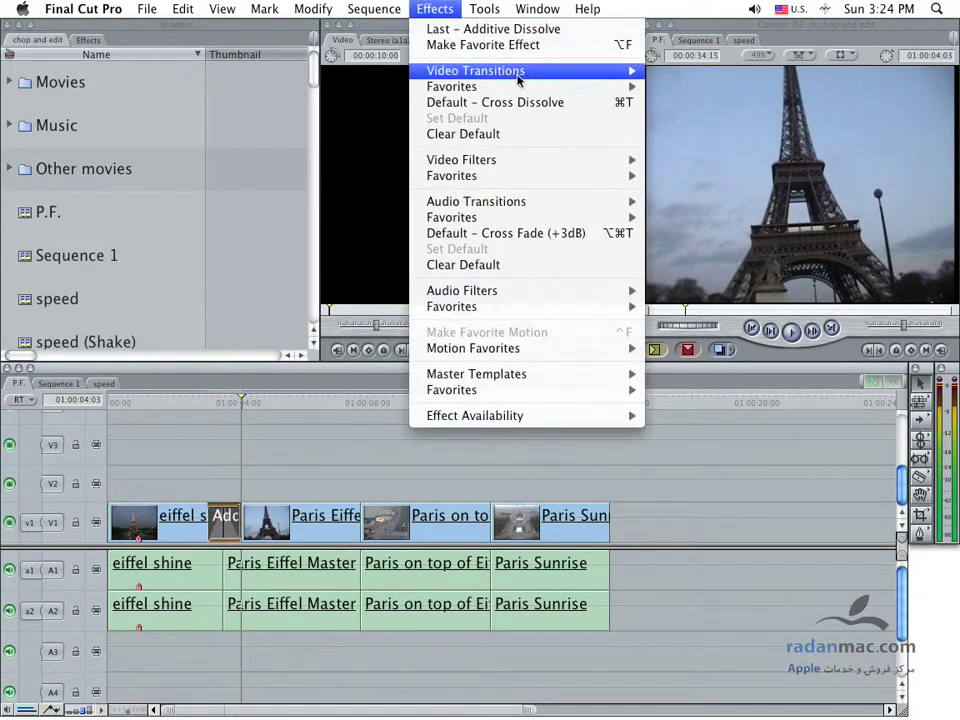
mouse_move(770, 229)
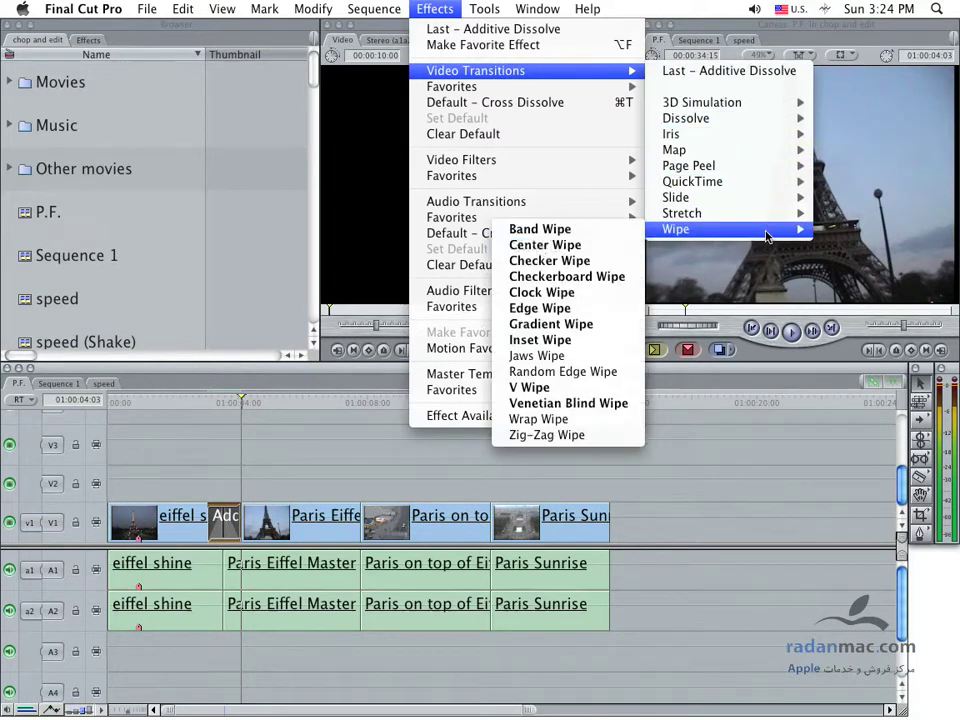
left_click(535, 229)
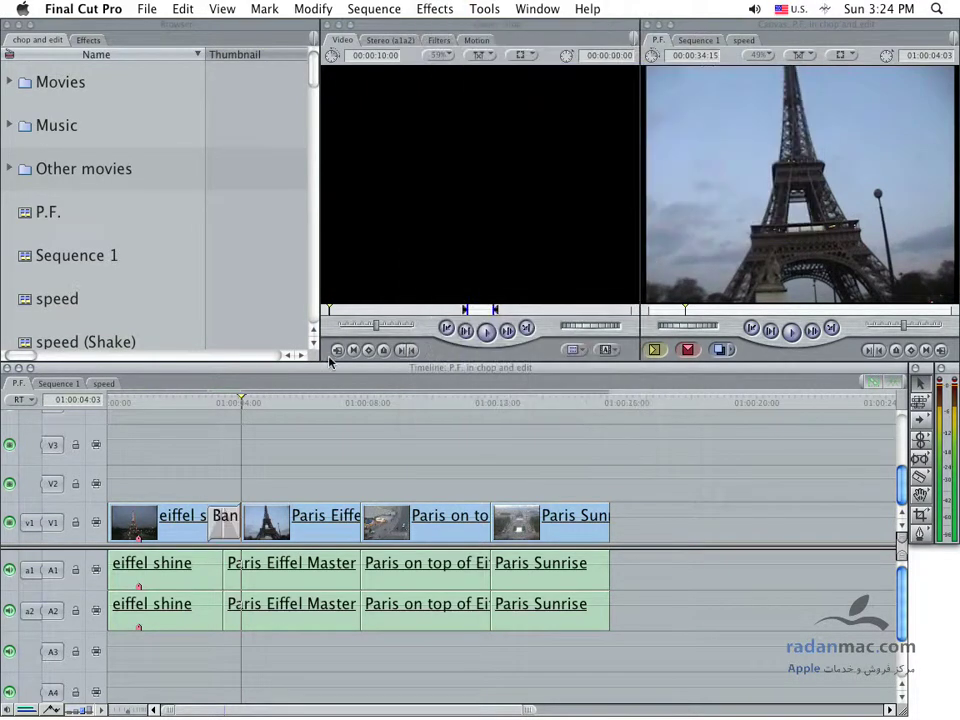
Play the Band Wipe forward and backward, then bring focus to the project browser.
left_click(213, 405)
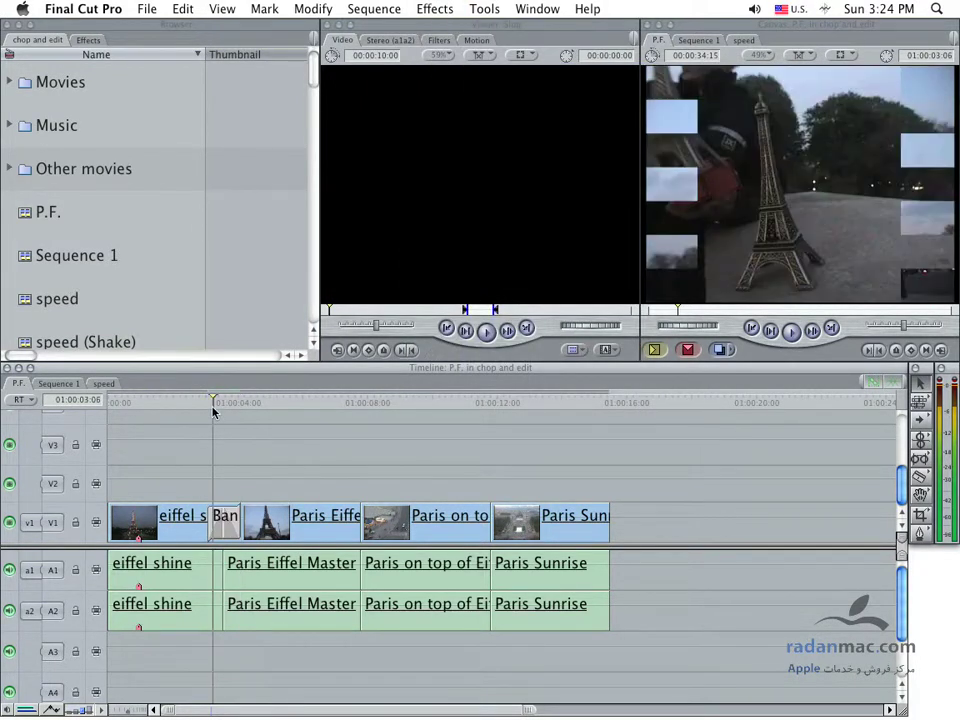
key("space")
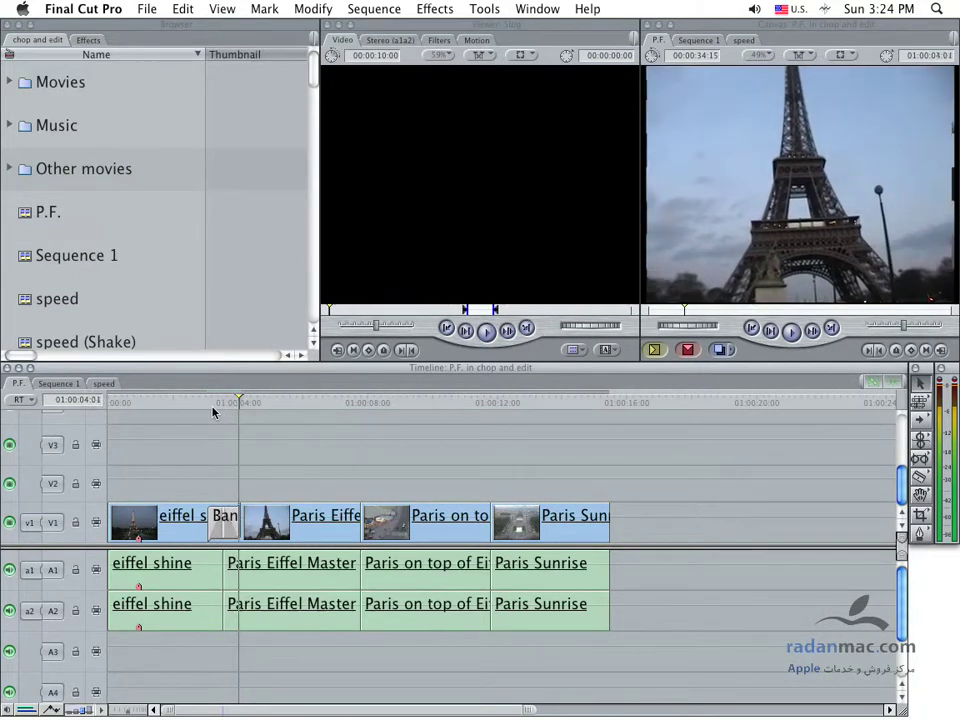
key("j")
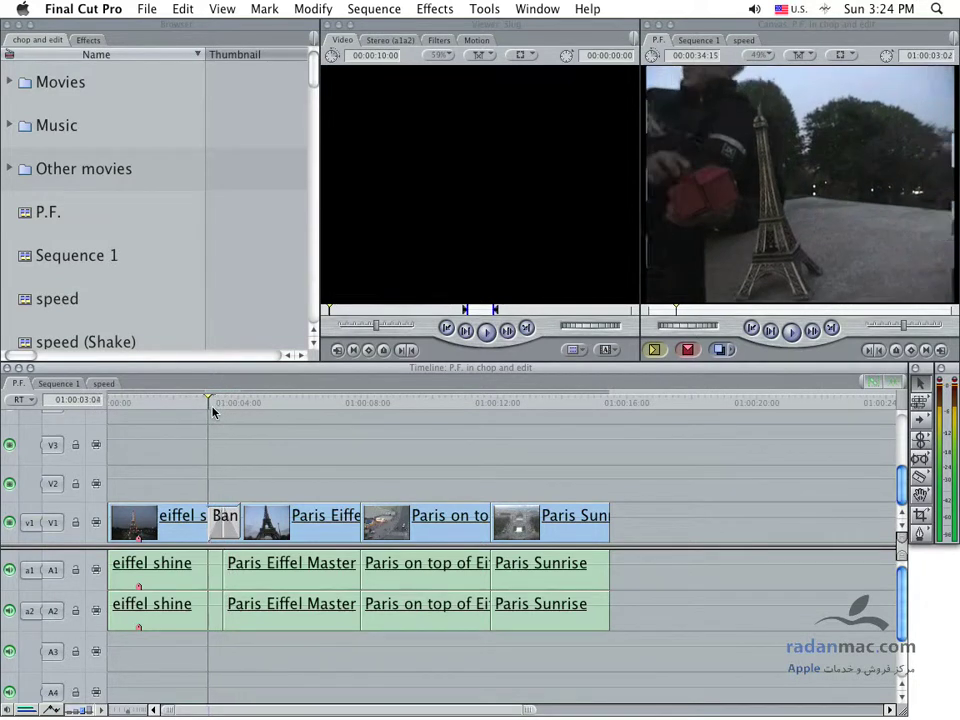
left_click(88, 94)
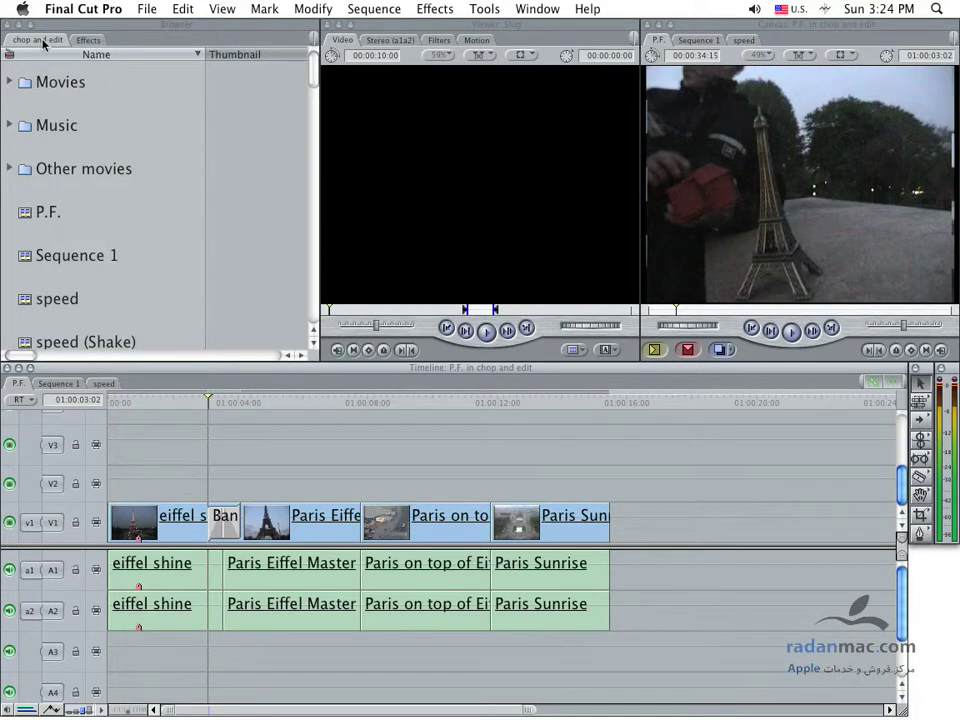
Show the Effects library with Video Transitions expanded and 3D Simulation collapsed.
left_click(90, 40)
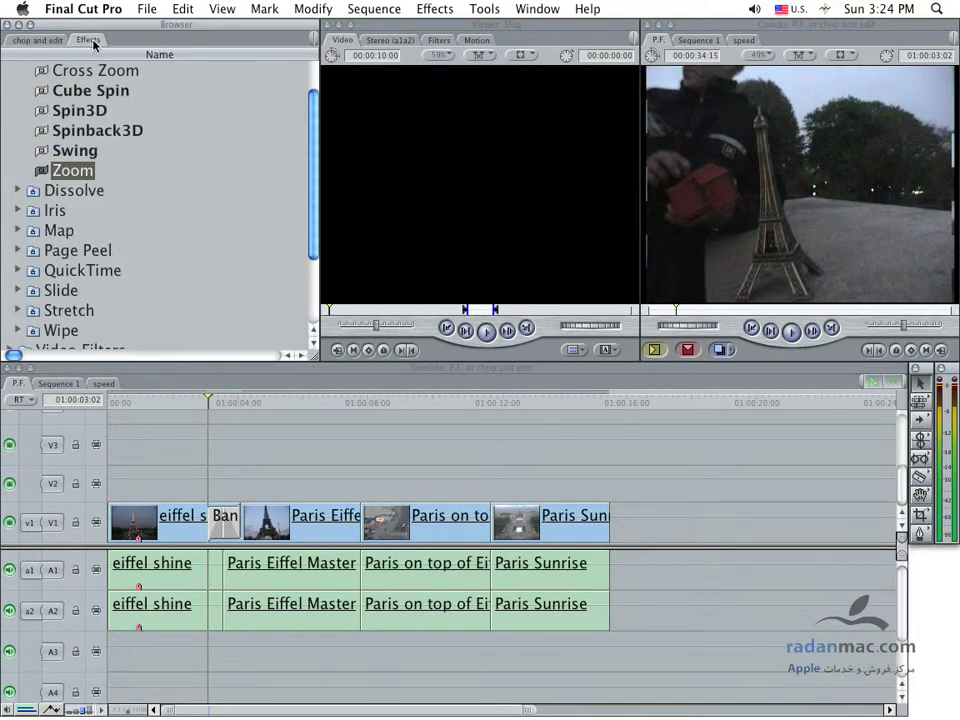
left_click(12, 90)
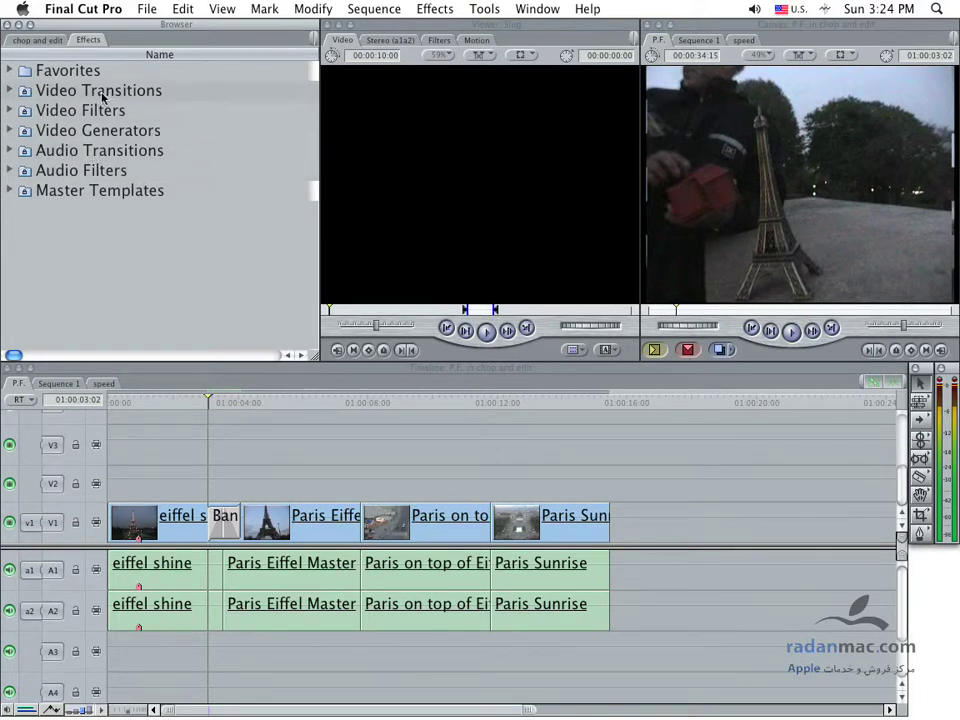
left_click(10, 92)
left_click(18, 110)
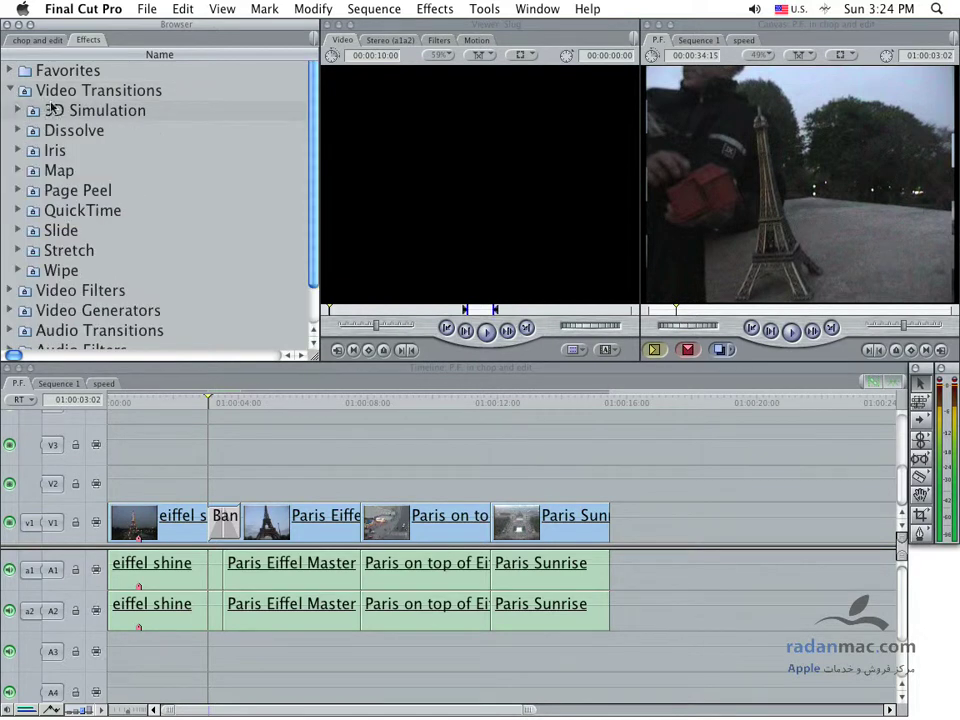
Browse the Effects menu without choosing, then select the cut after Paris Eiffel Master.
left_click(435, 9)
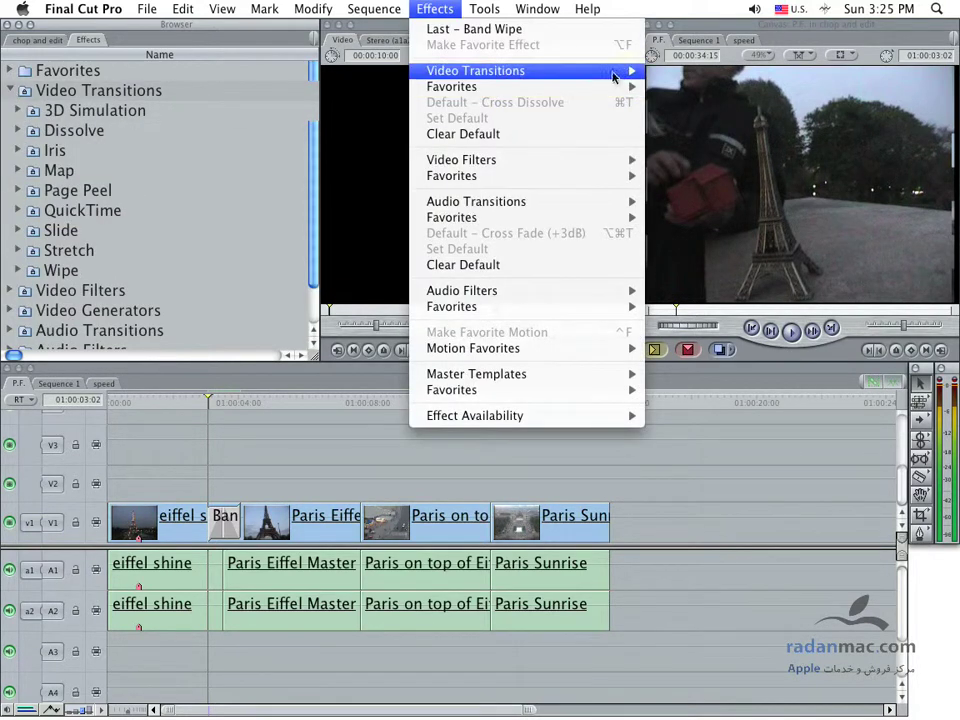
mouse_move(470, 70)
mouse_move(722, 110)
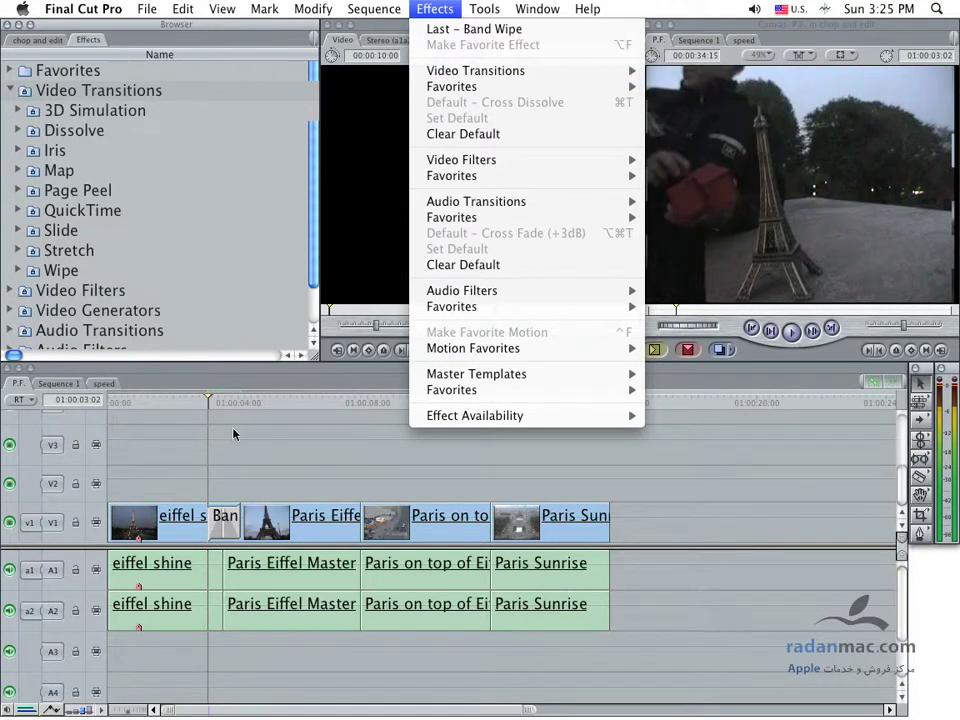
left_click(249, 465)
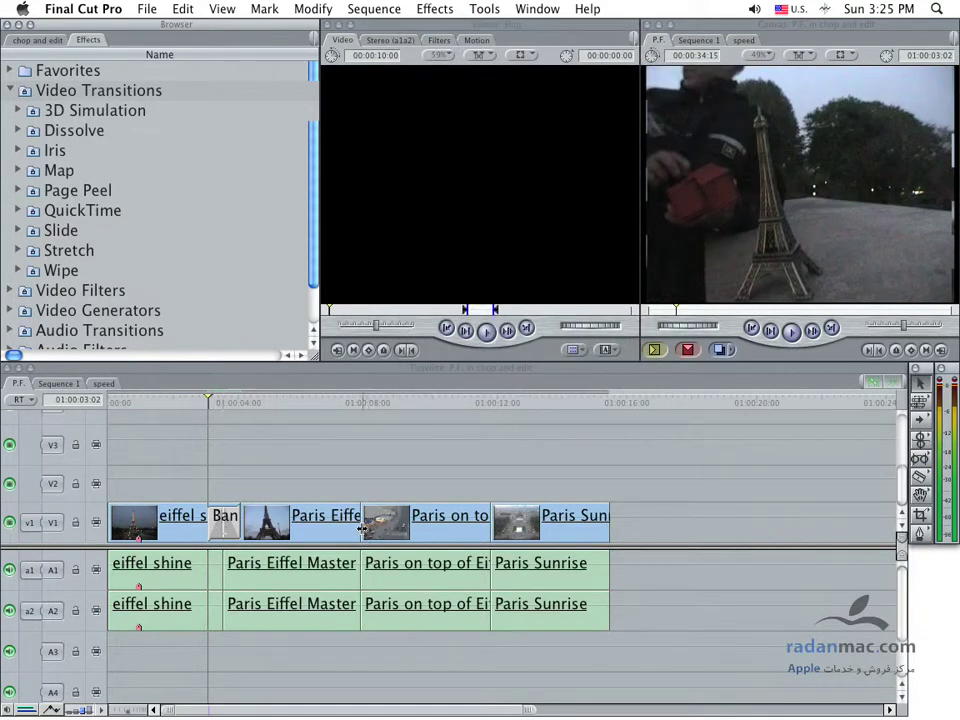
left_click(361, 527)
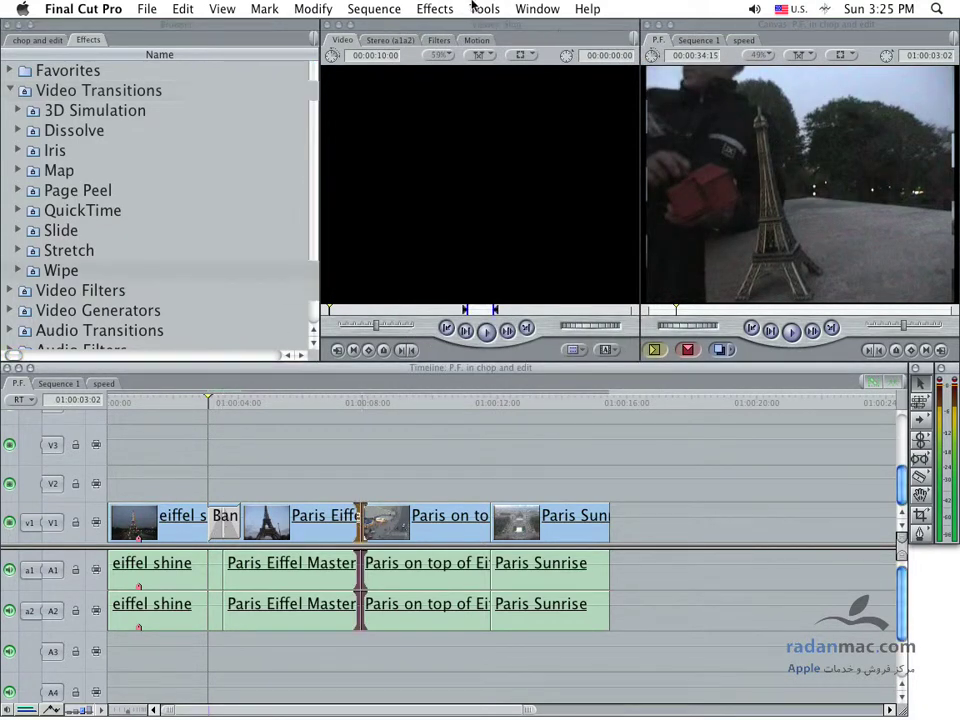
left_click(435, 9)
mouse_move(463, 78)
mouse_move(701, 102)
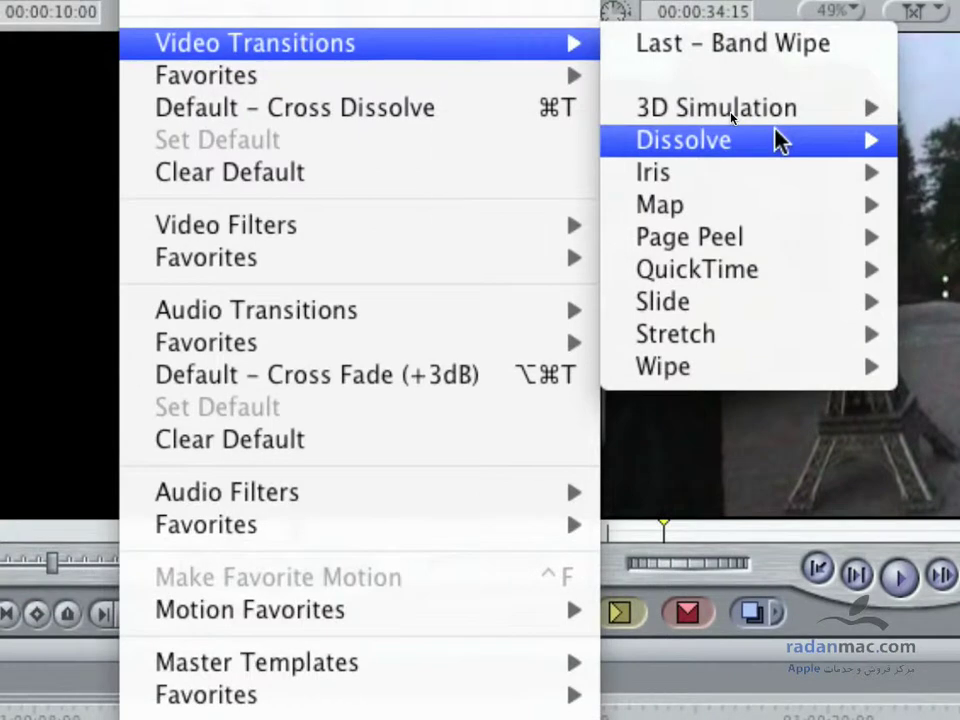
mouse_move(767, 141)
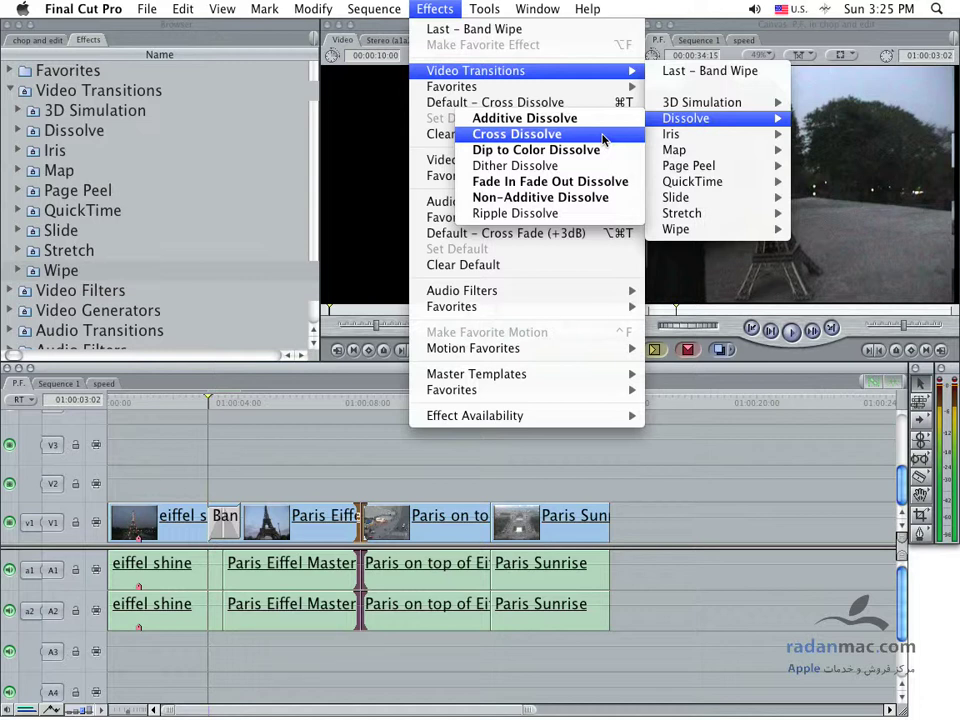
mouse_move(716, 136)
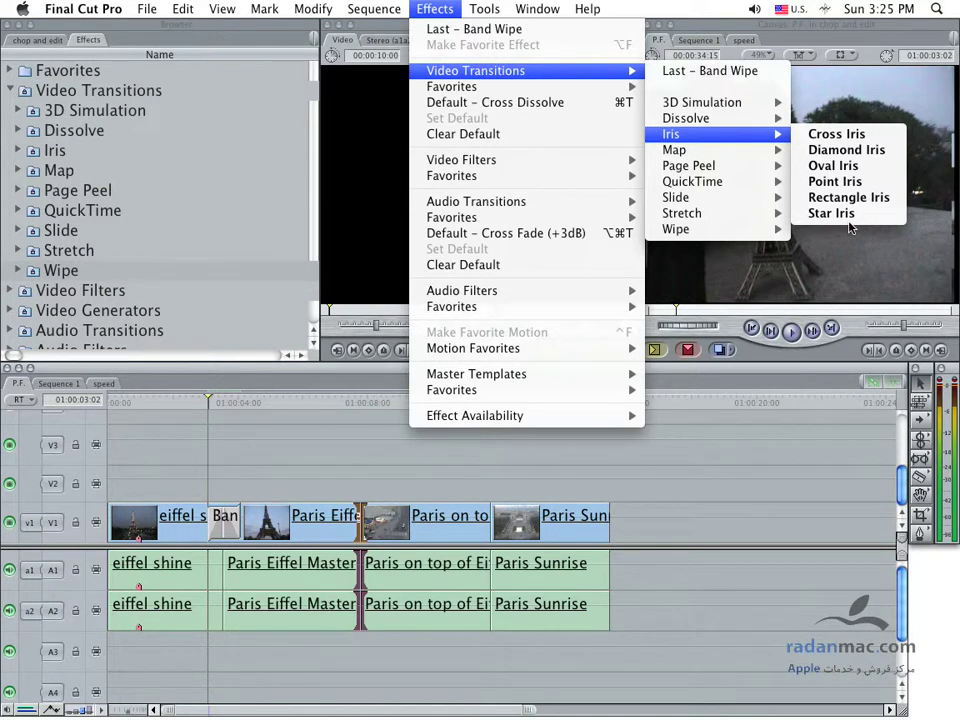
mouse_move(747, 219)
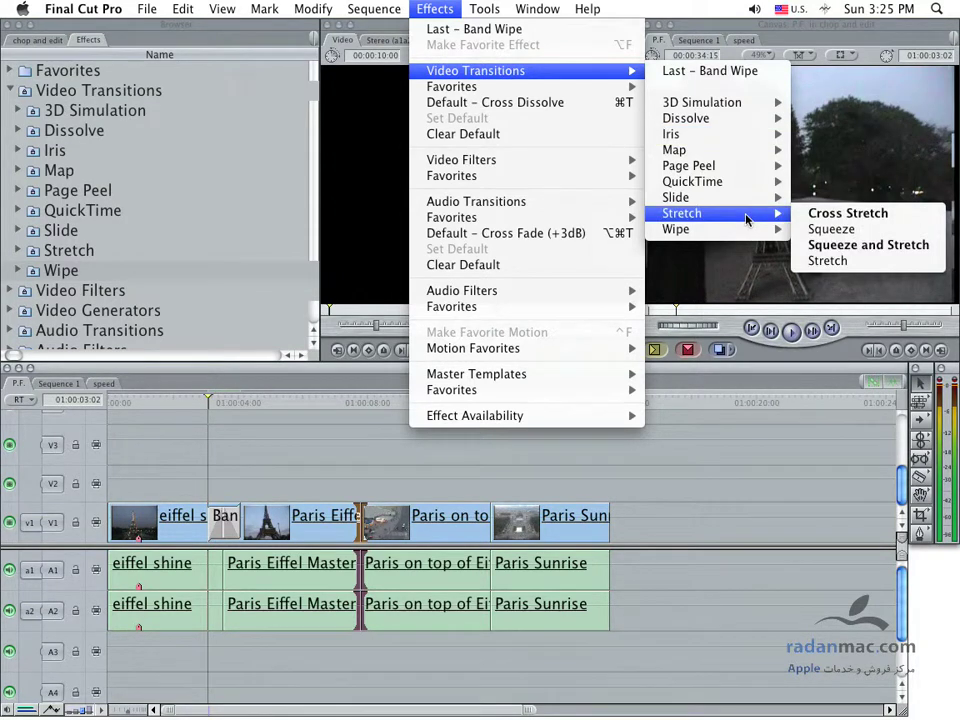
Select and play through the Band Wipe at the eiffel shine / Paris Eiffel Master cut.
left_click(231, 497)
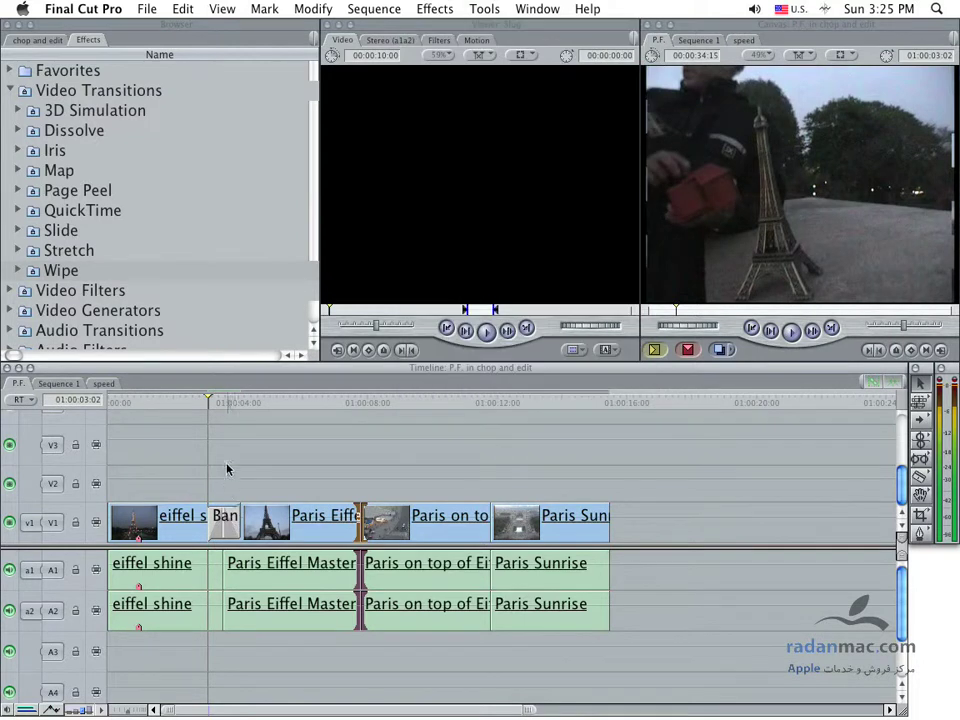
left_click(234, 525)
key("alt+p")
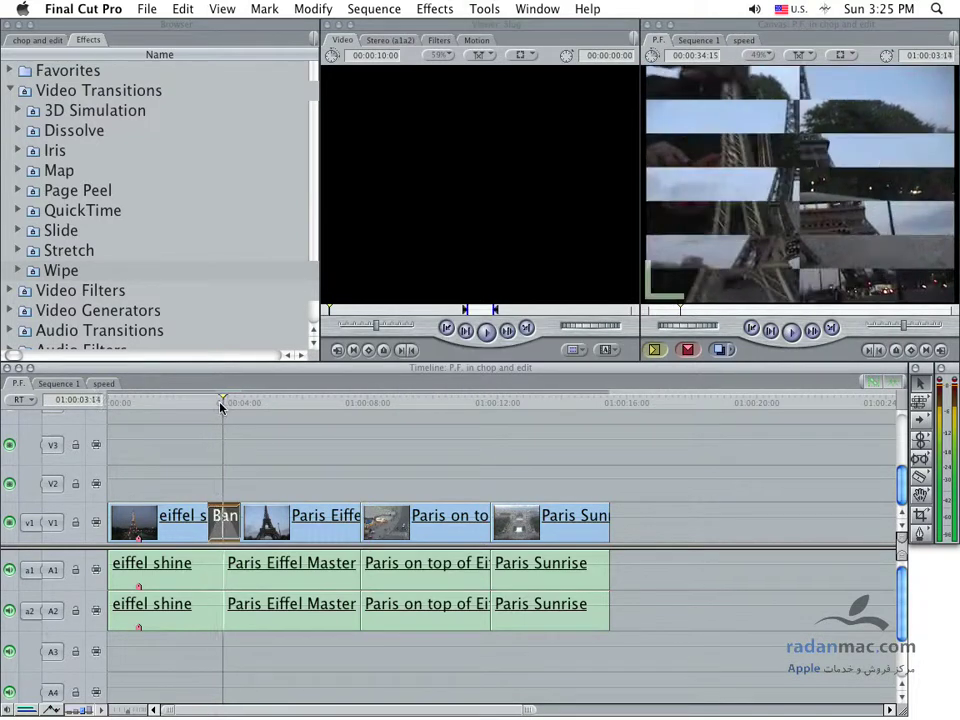
Swap the Band Wipe for the Page Peel video transition.
left_click(438, 8)
mouse_move(535, 71)
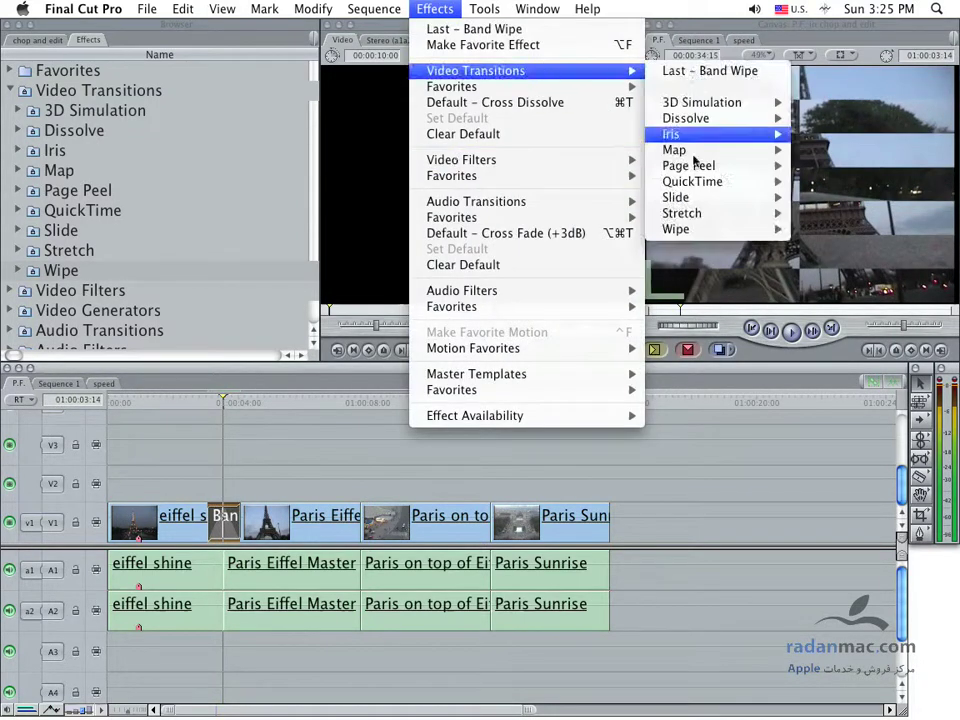
mouse_move(702, 168)
left_click(862, 168)
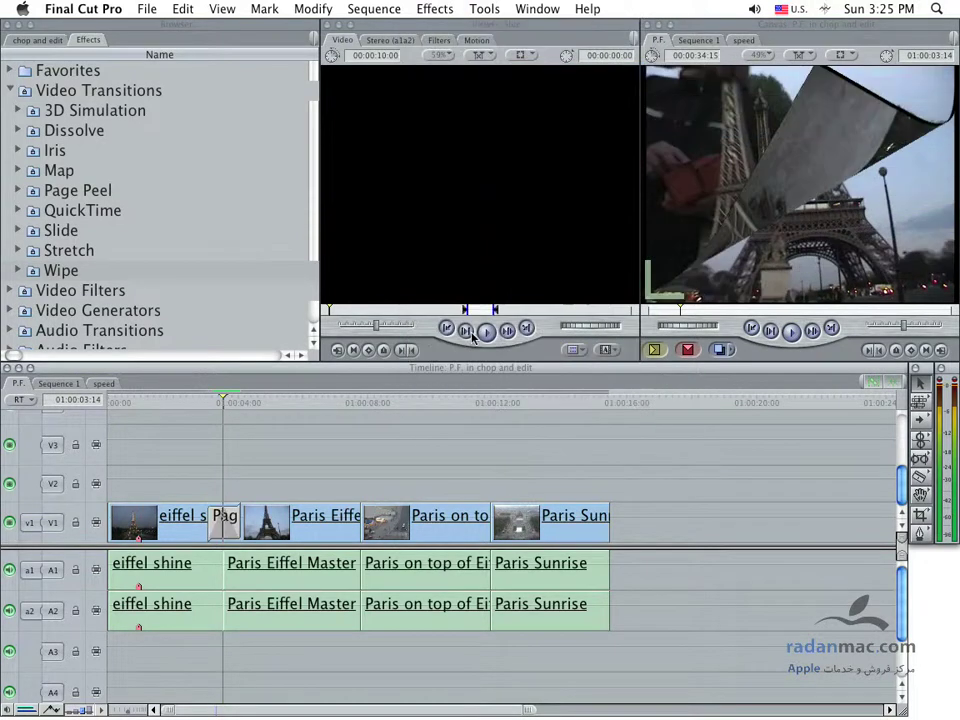
left_click(361, 522)
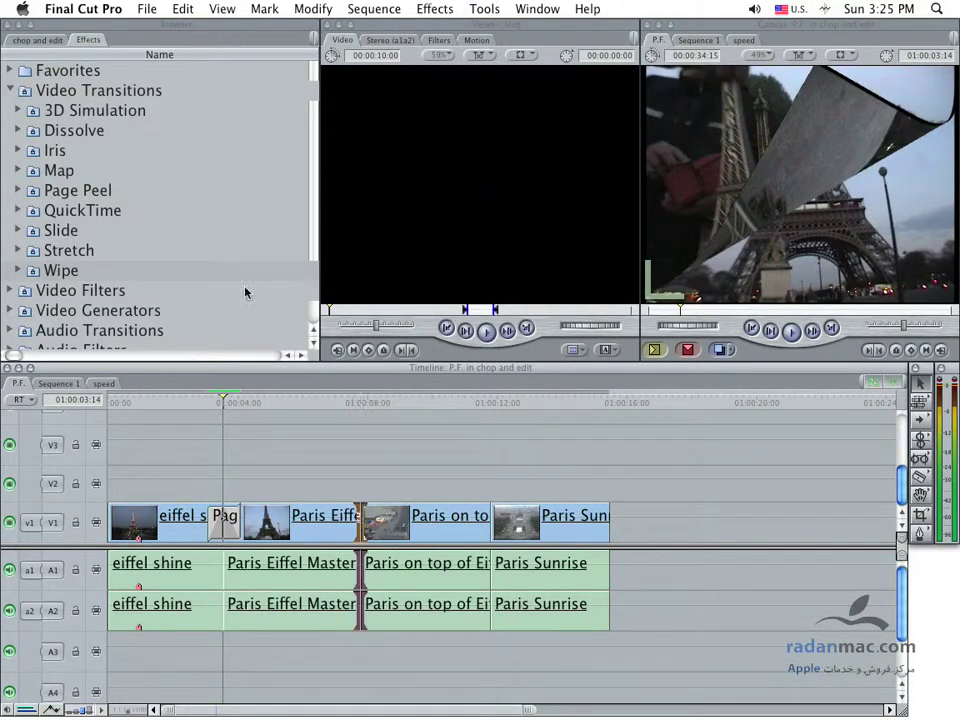
Drop Ripple Dissolve on the Paris Eiffel Master / Paris on top of Eiffel cut and preview it.
left_click(19, 151)
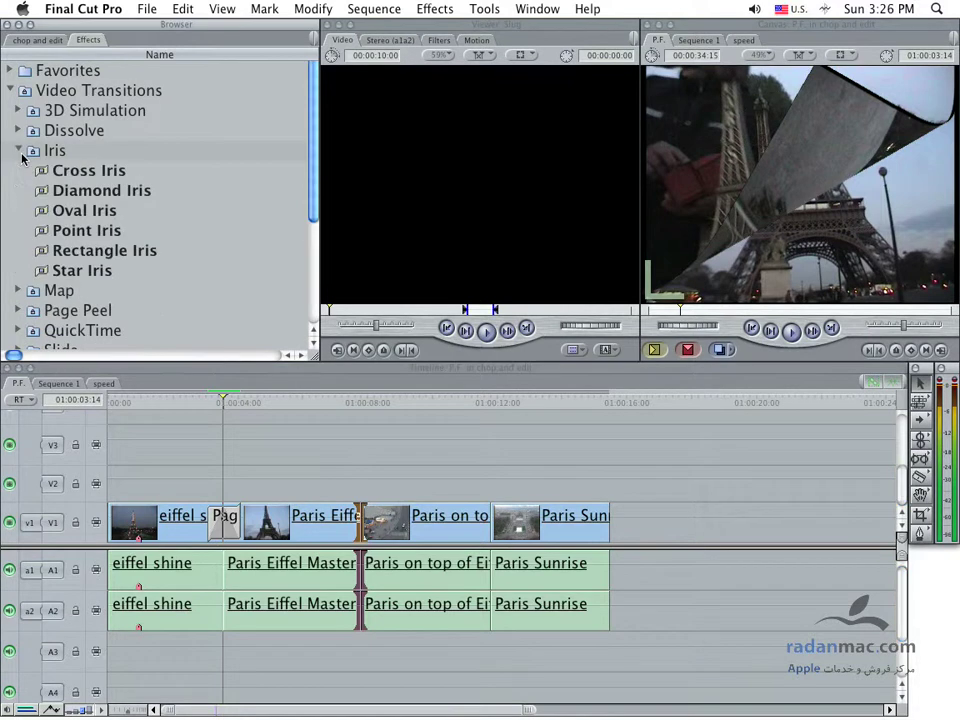
left_click(19, 151)
left_click(19, 131)
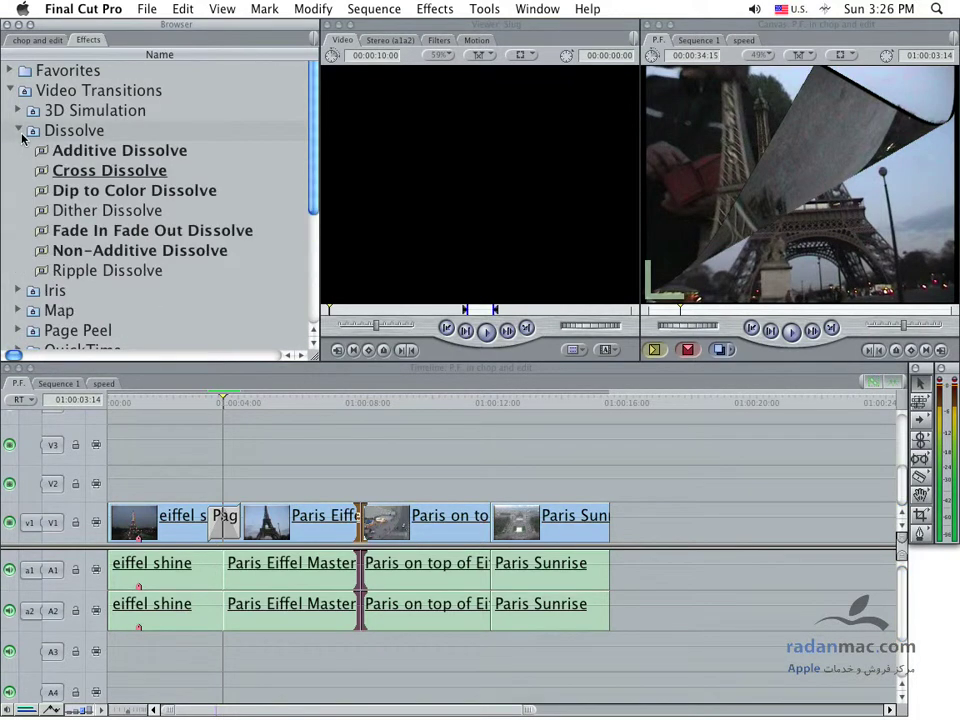
left_click_drag(60, 270, 366, 525)
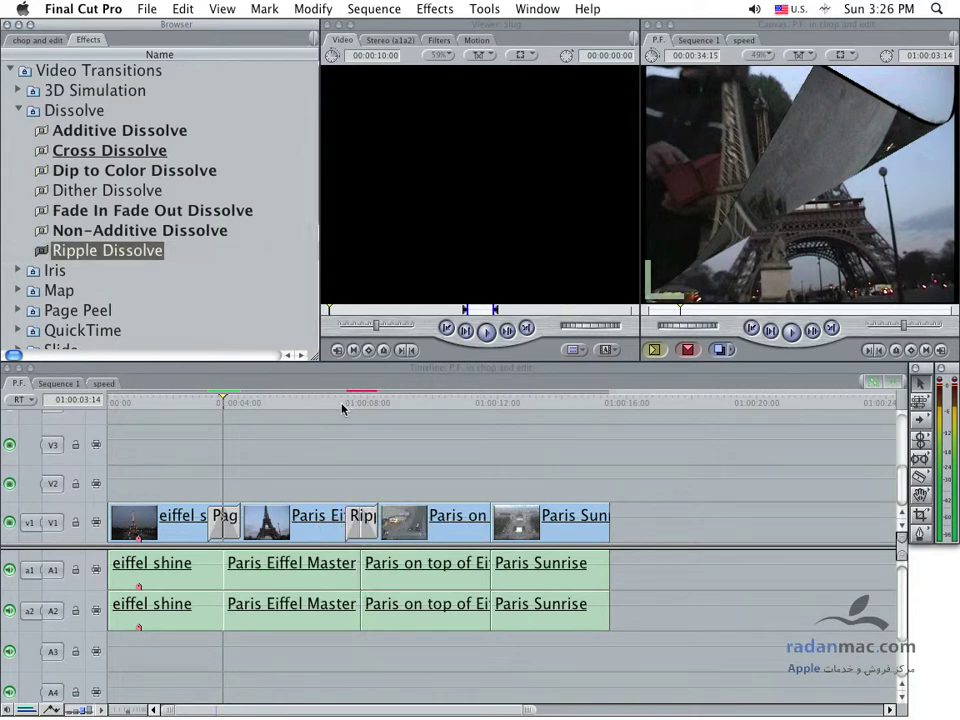
left_click(343, 404)
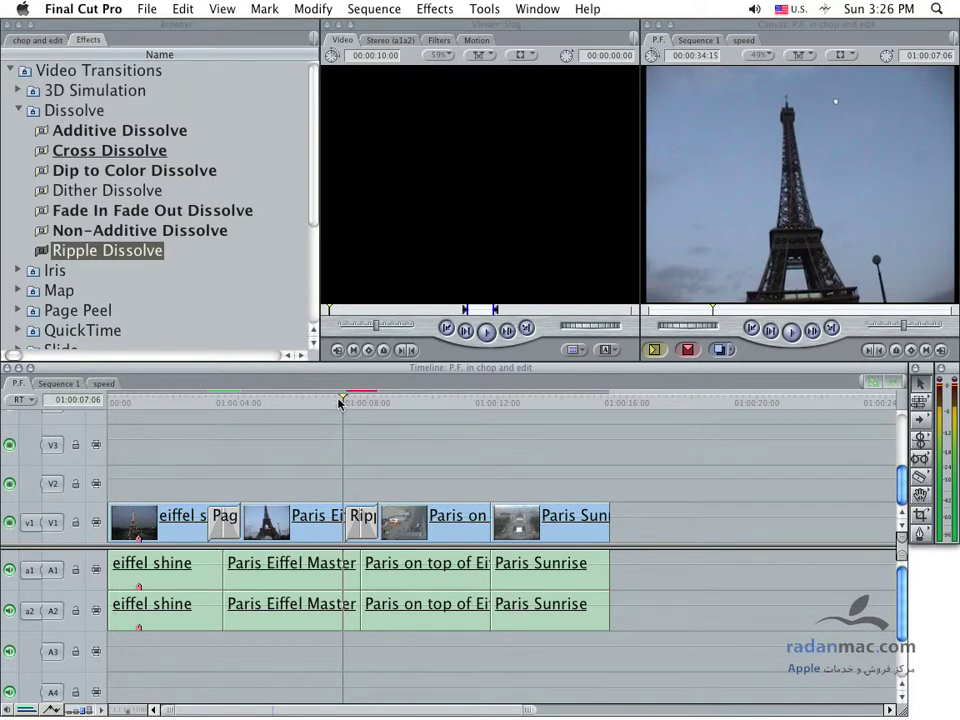
left_click_drag(340, 402, 361, 402)
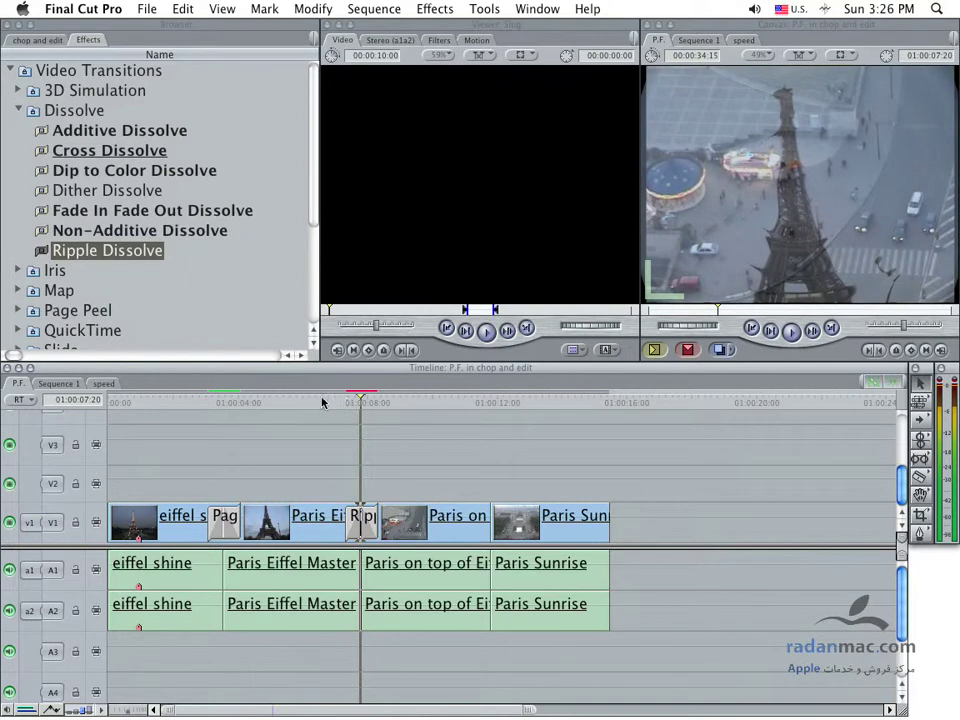
left_click(314, 402)
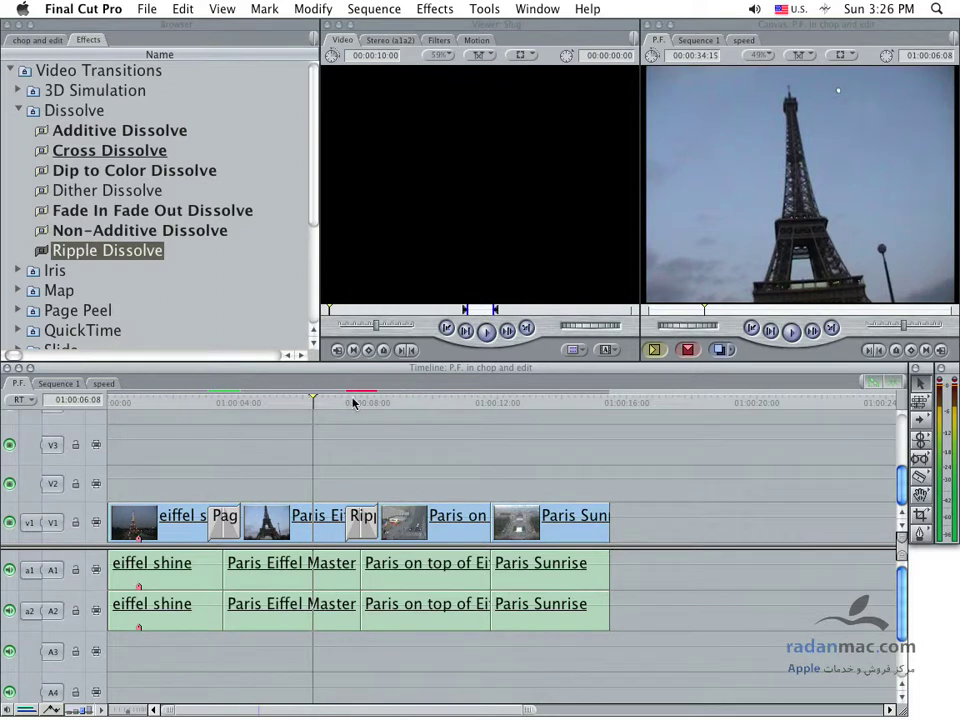
left_click(186, 405)
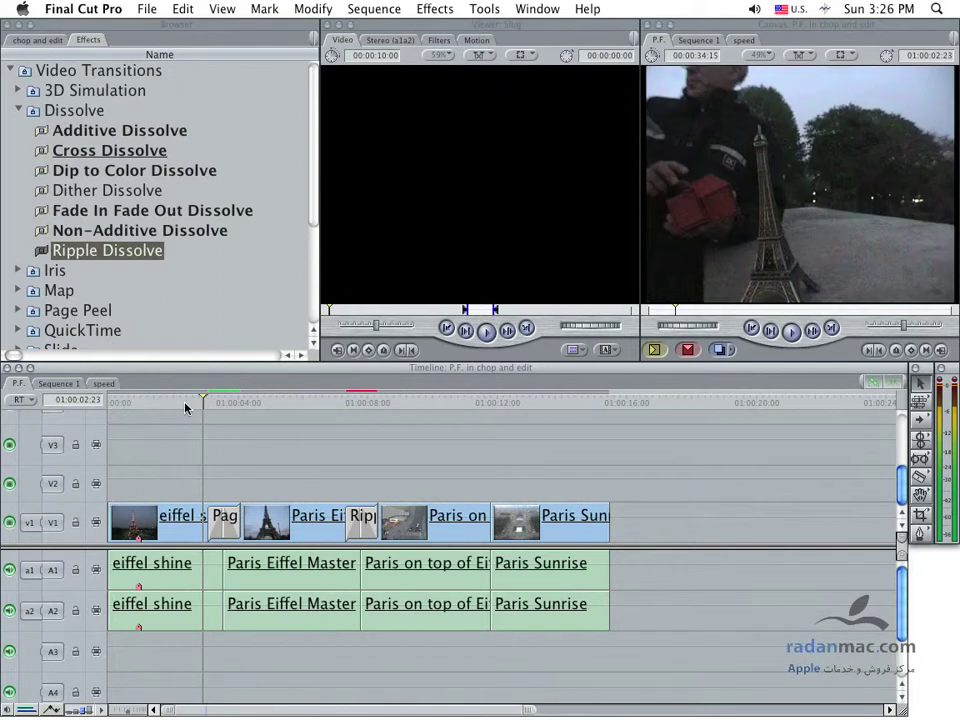
key("space")
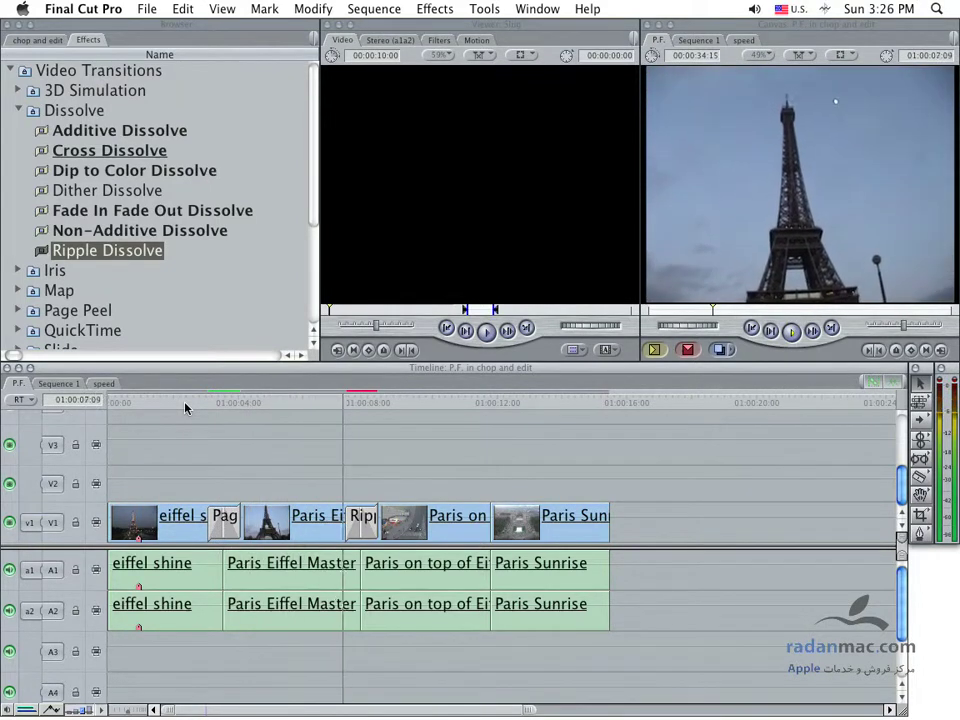
mouse_move(348, 403)
left_mouse_down()
mouse_move(361, 400)
mouse_move(331, 402)
left_mouse_up()
key("space")
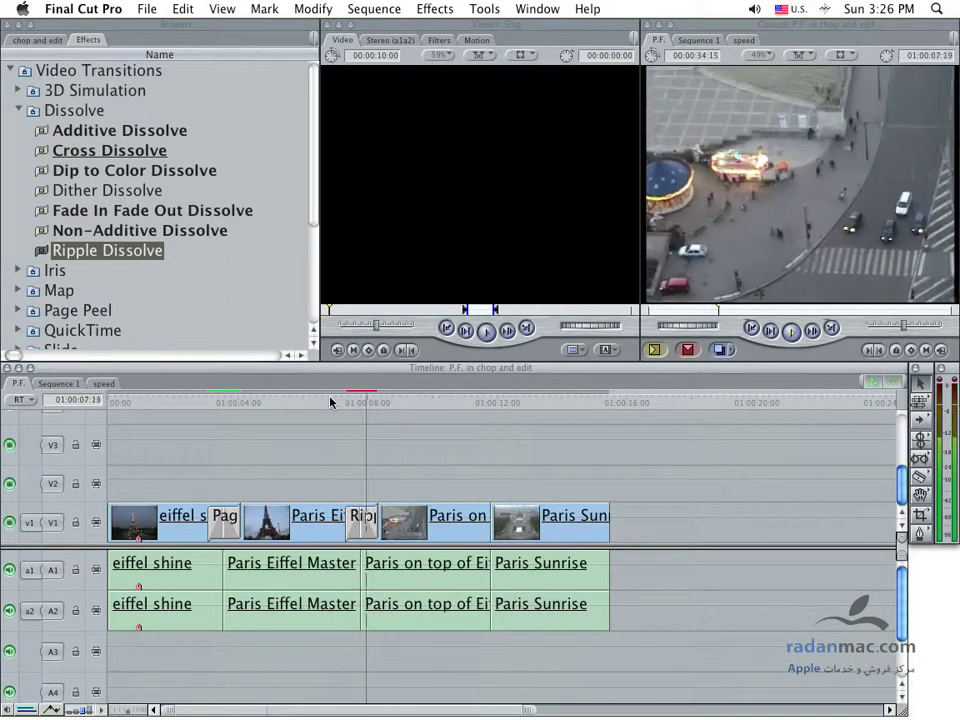
left_click(331, 402)
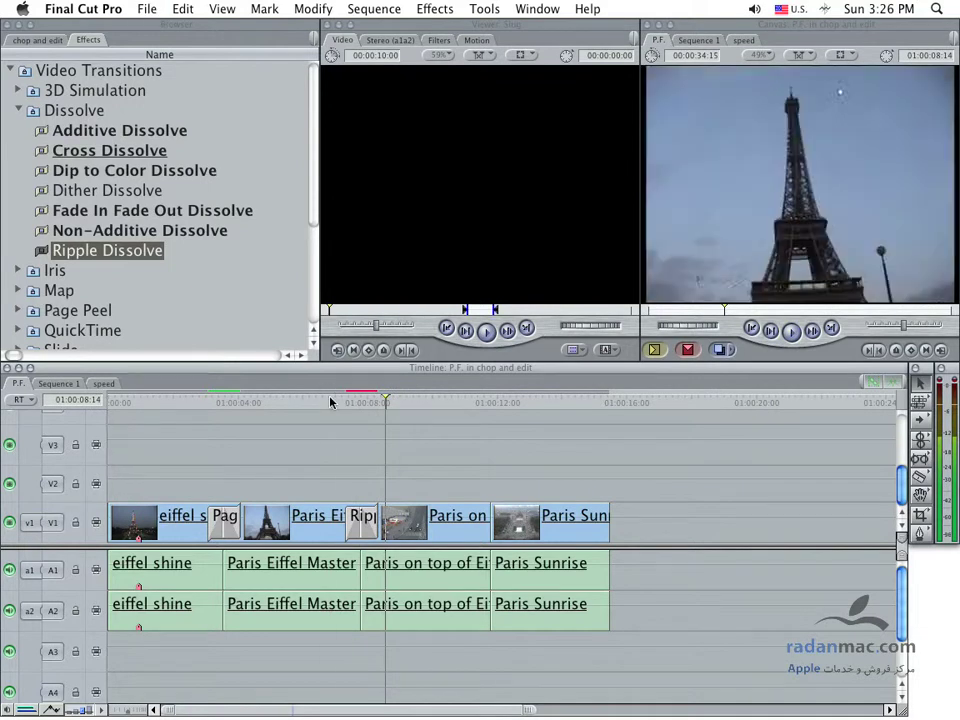
left_click_drag(309, 403, 261, 402)
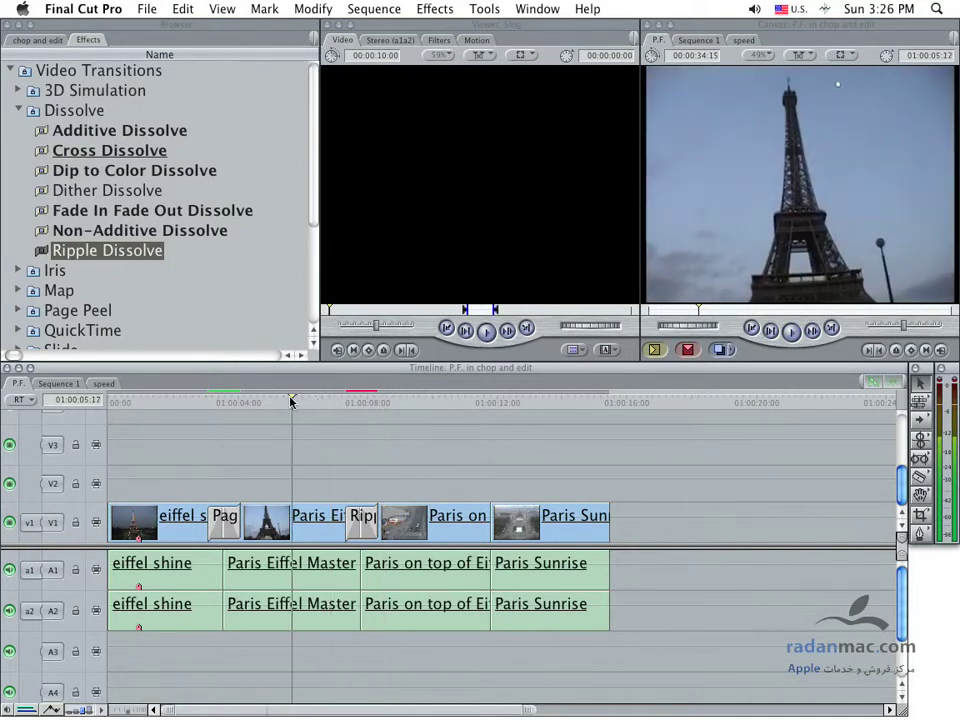
left_click(18, 110)
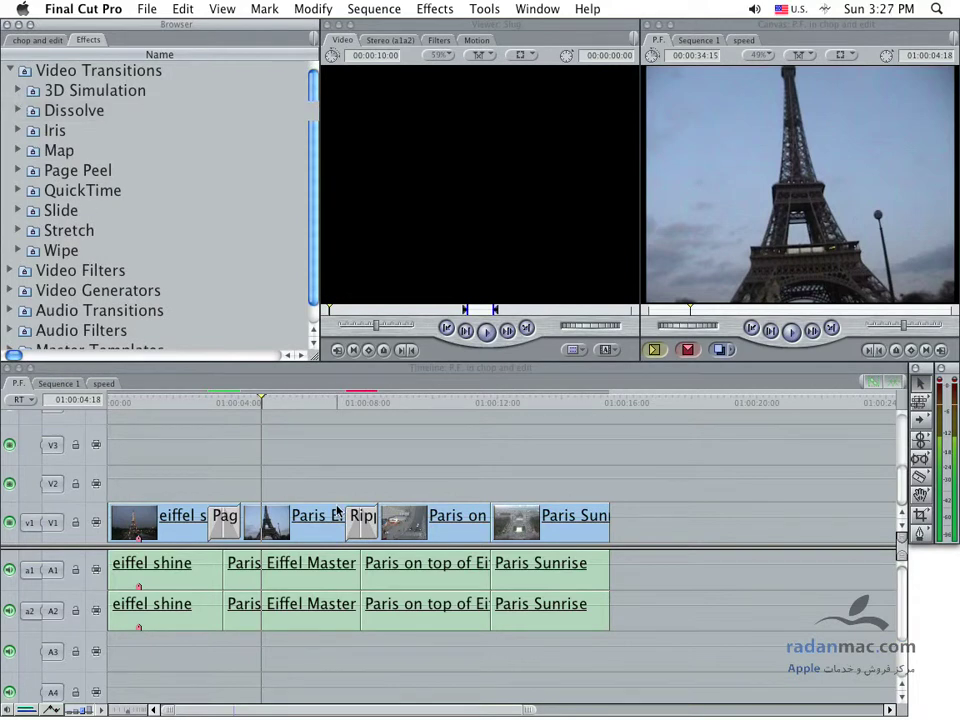
Open the Ripple Dissolve's settings in the Viewer.
double_click(238, 528)
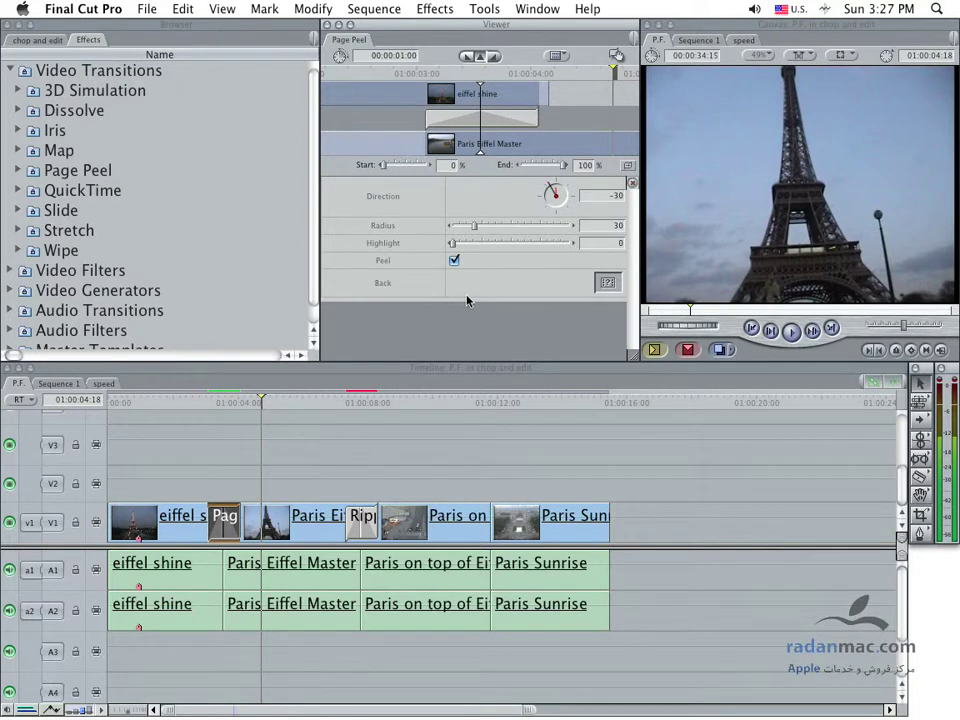
left_click(362, 536)
double_click(362, 536)
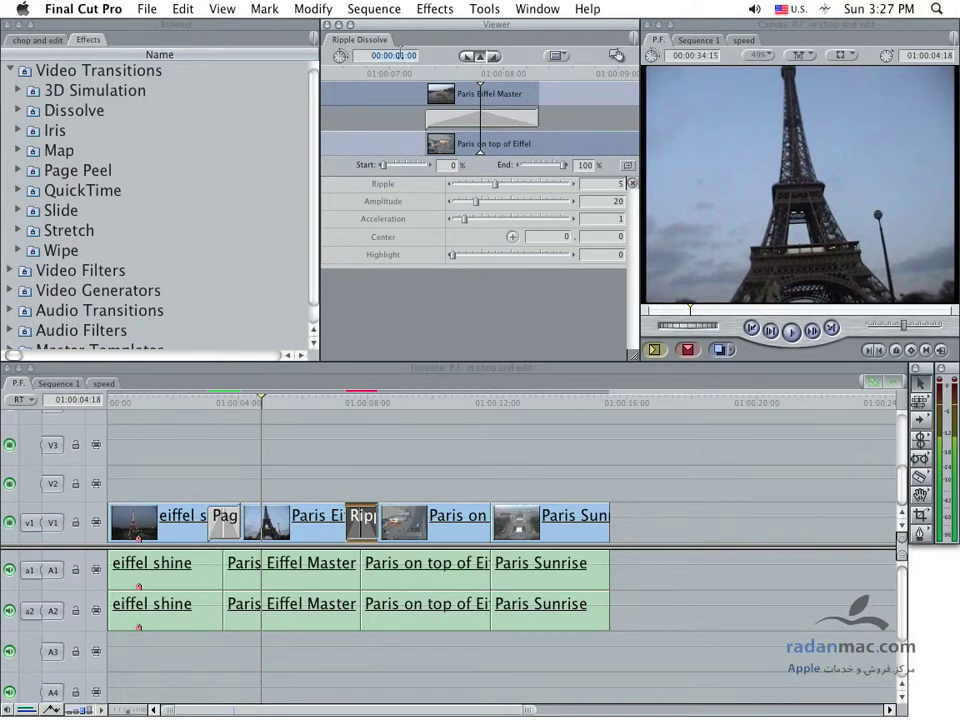
Try 10 and 1 as durations and an edge drag, then restore the duration to 100 (one second).
type("10")
key("Return")
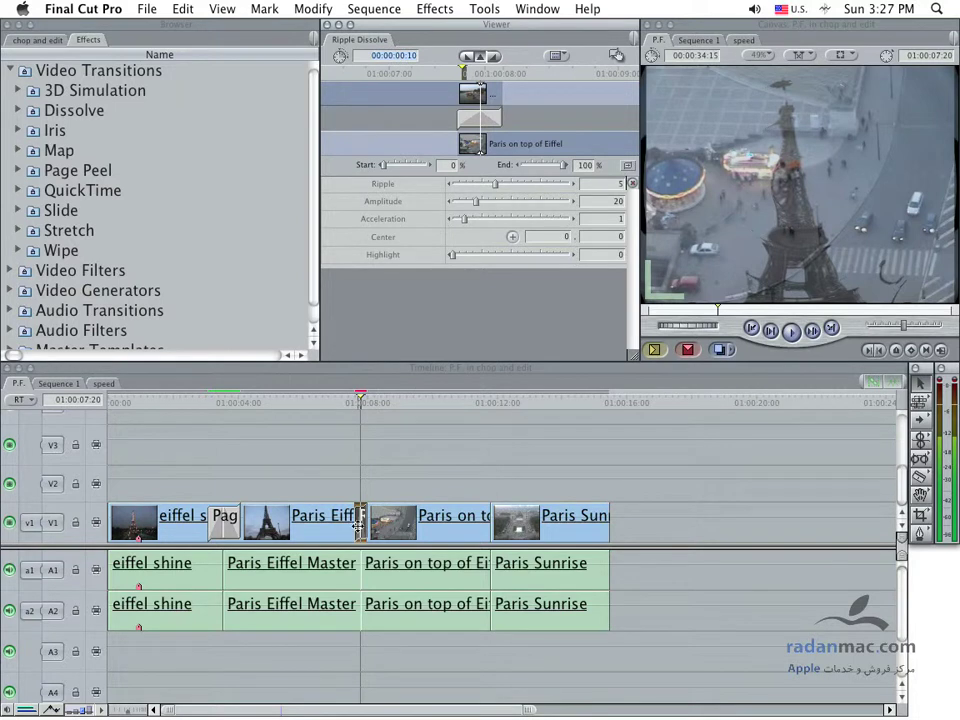
left_click(385, 56)
type("100")
key("Return")
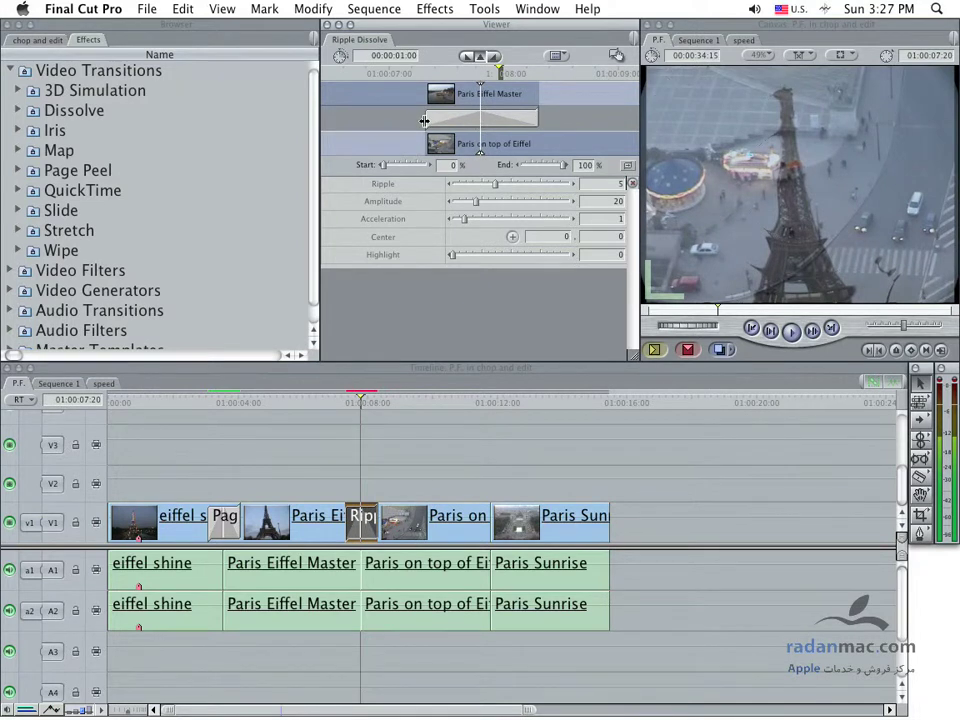
left_click_drag(427, 119, 452, 124)
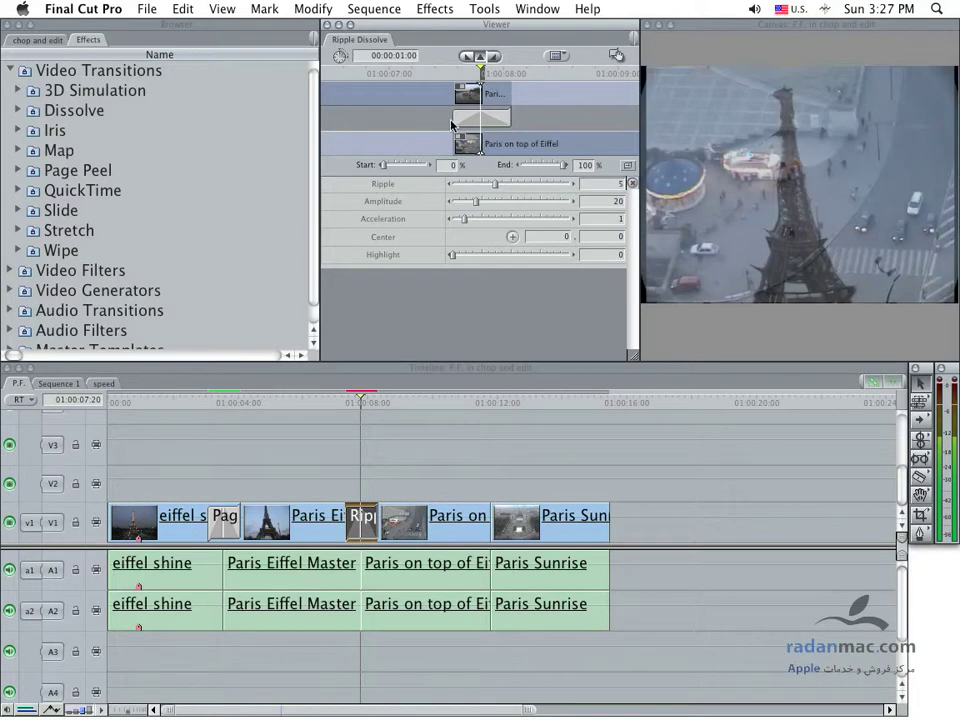
left_click(400, 56)
type("100")
key("Return")
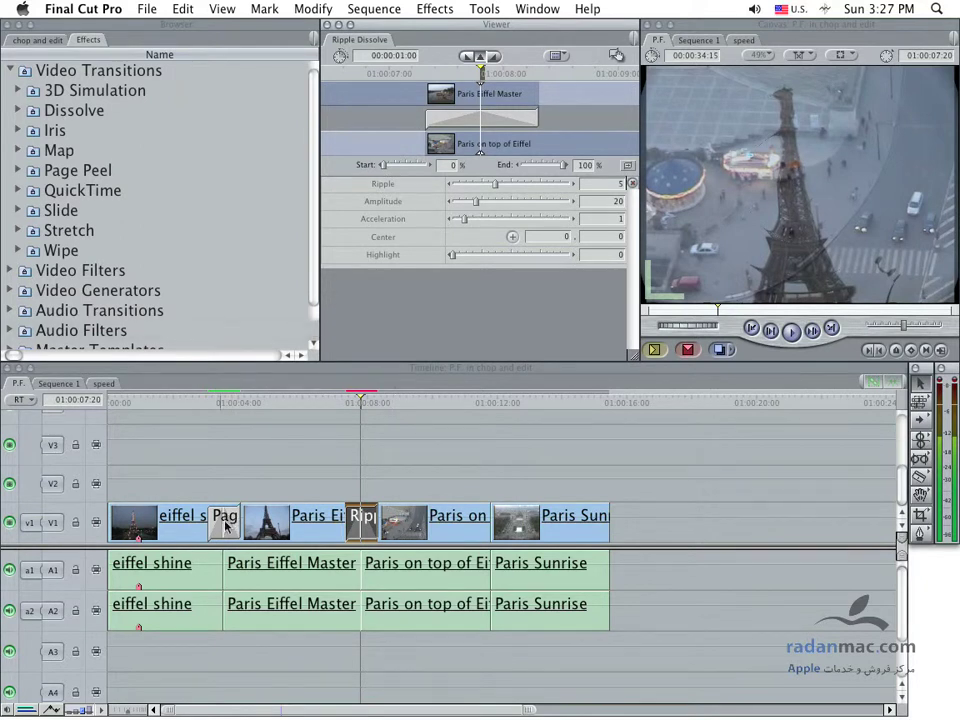
Open the first Page Peel's settings and play through the transition.
double_click(224, 519)
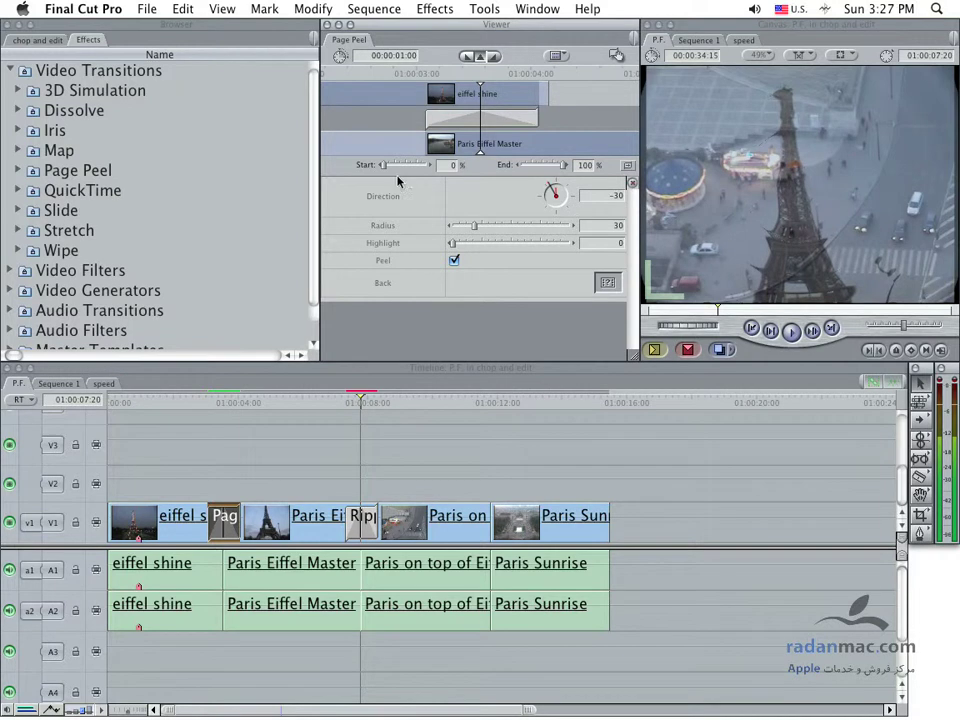
left_click(213, 404)
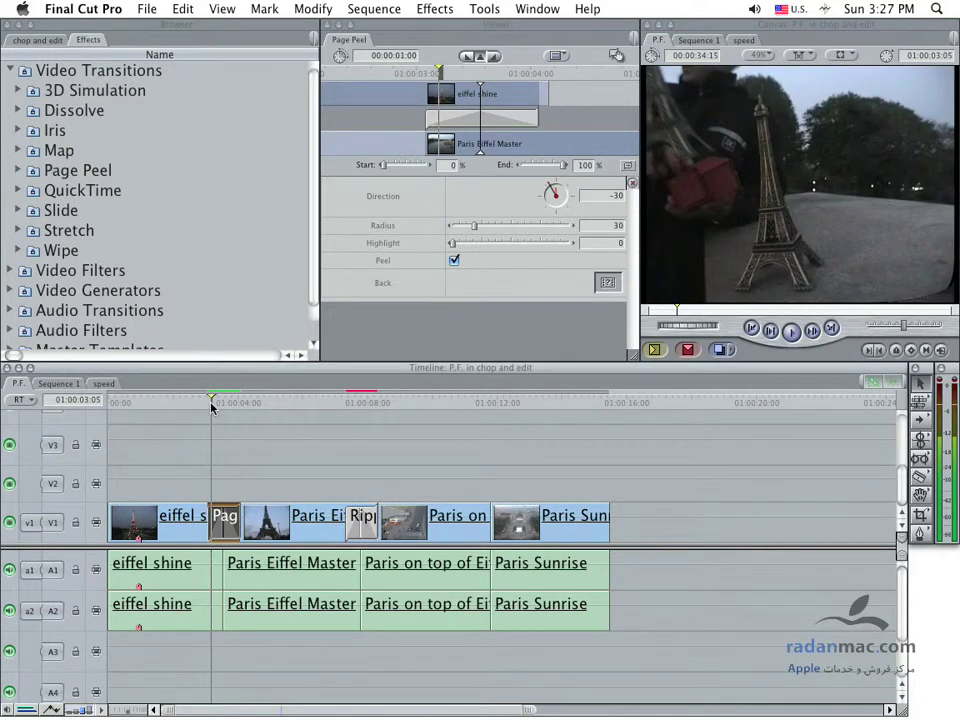
key("space")
left_click(208, 403)
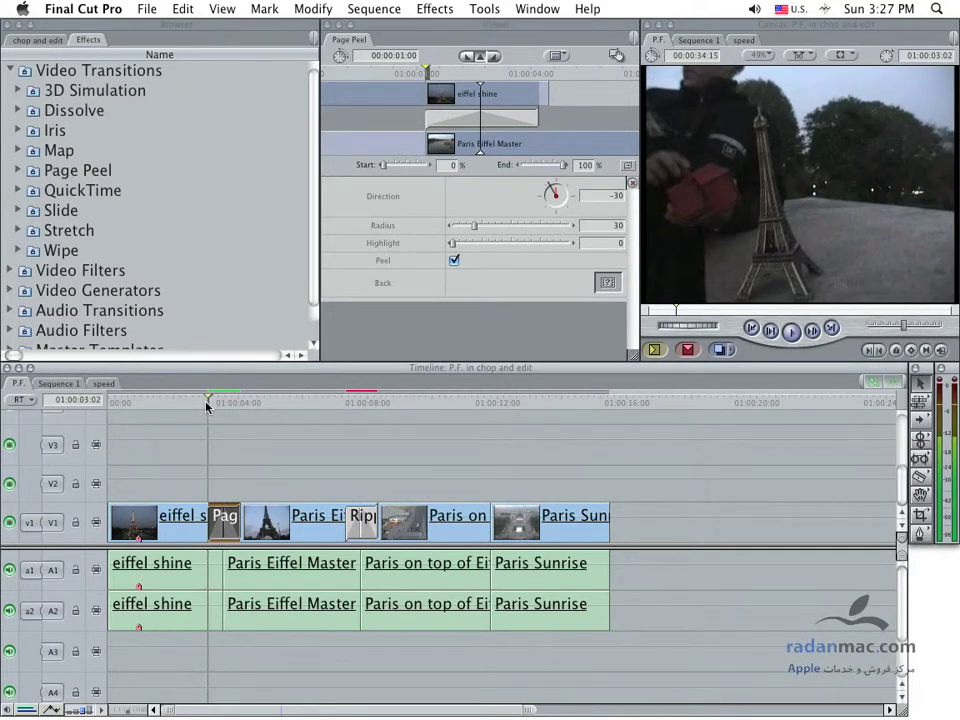
key("Right")
key("Right")
key("Right")
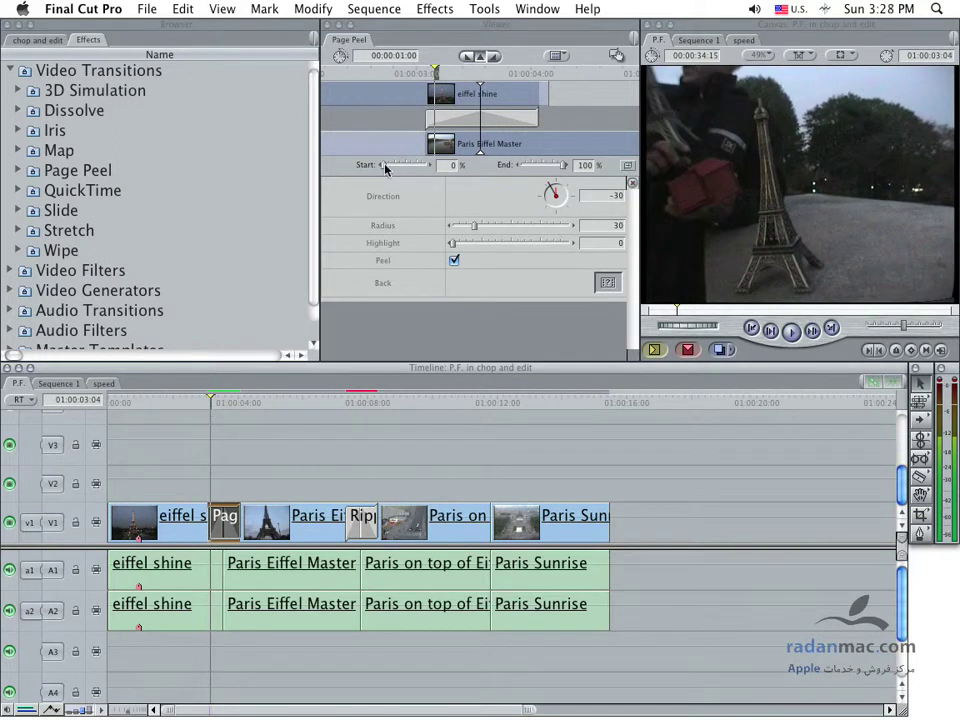
Set the peel Start to 16% and play back the adjusted transition.
left_click_drag(385, 168, 390, 169)
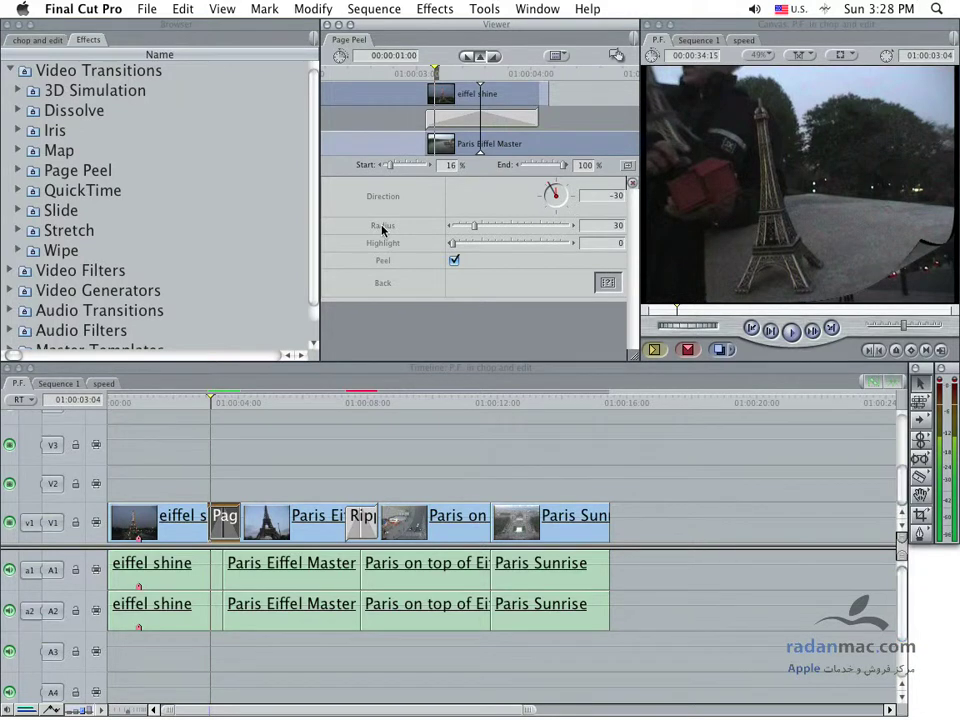
left_click(213, 400)
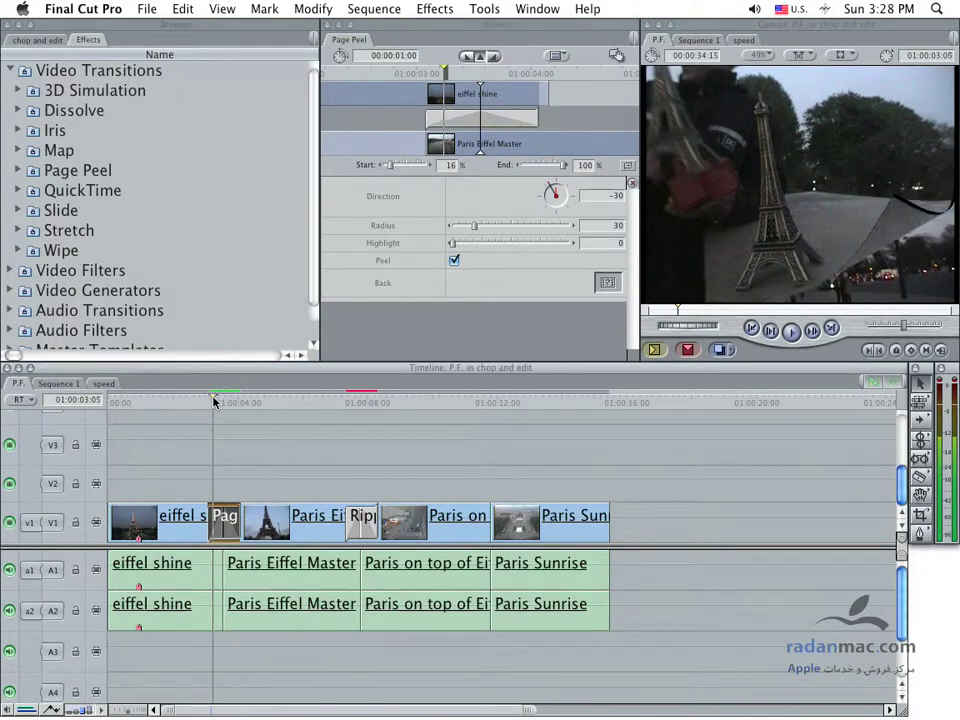
left_click_drag(213, 400, 211, 400)
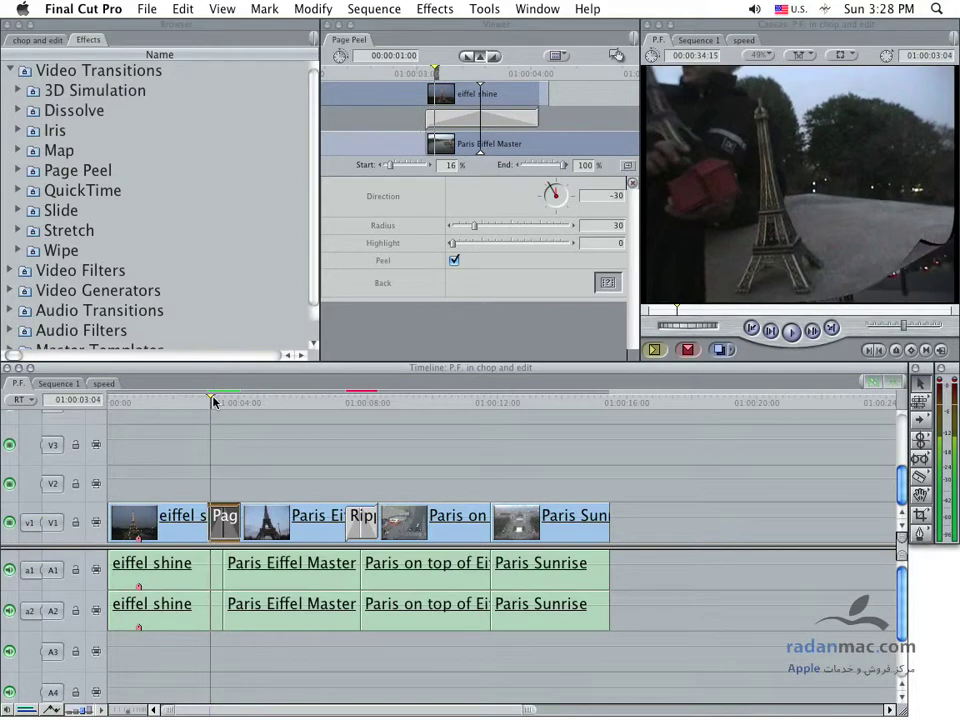
left_click_drag(213, 400, 212, 401)
key("space")
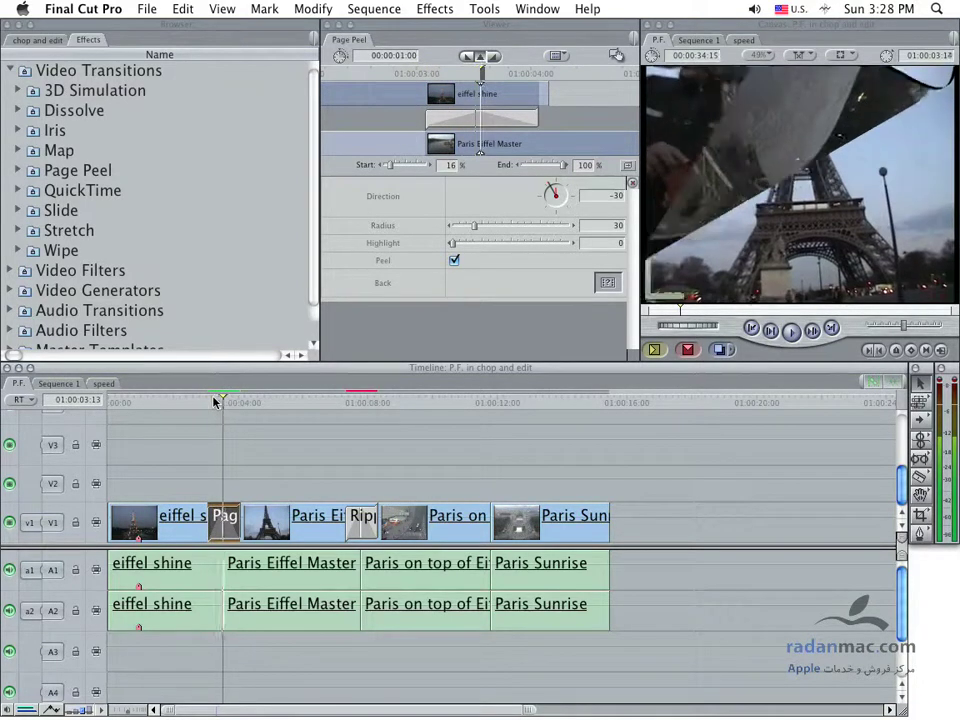
left_click_drag(214, 401, 212, 400)
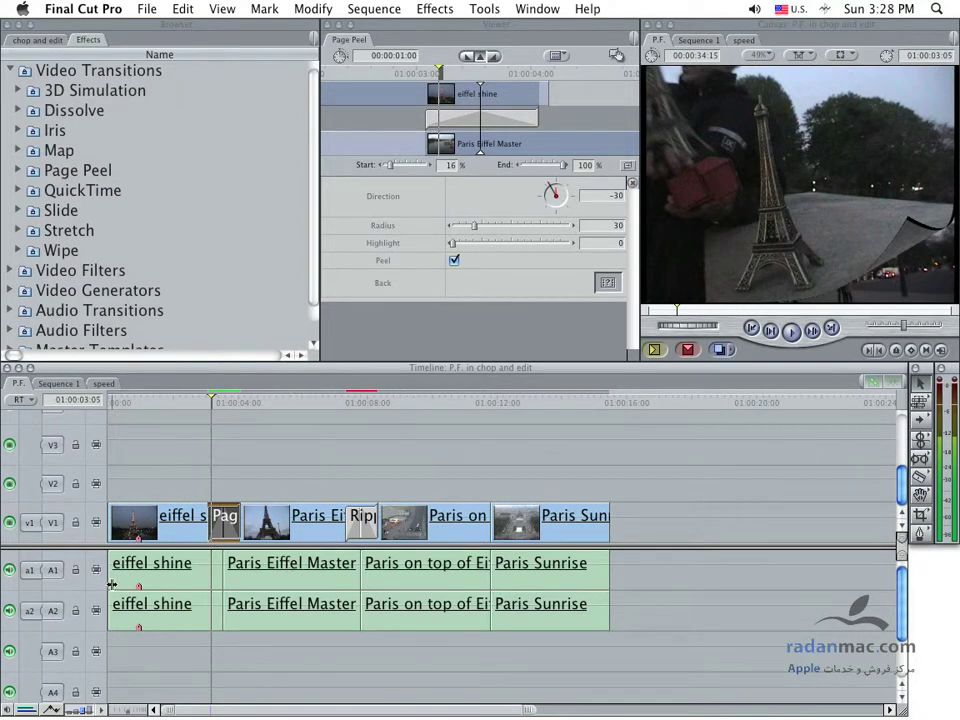
left_click(634, 171)
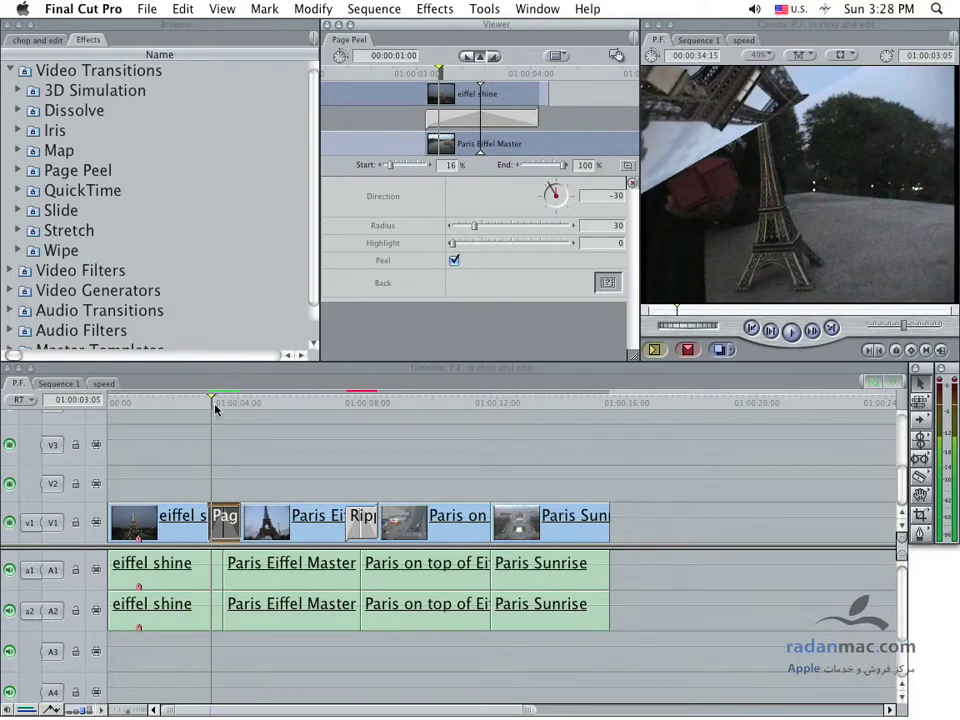
key("Left")
key("Left")
key("Left")
key("Left")
key("Left")
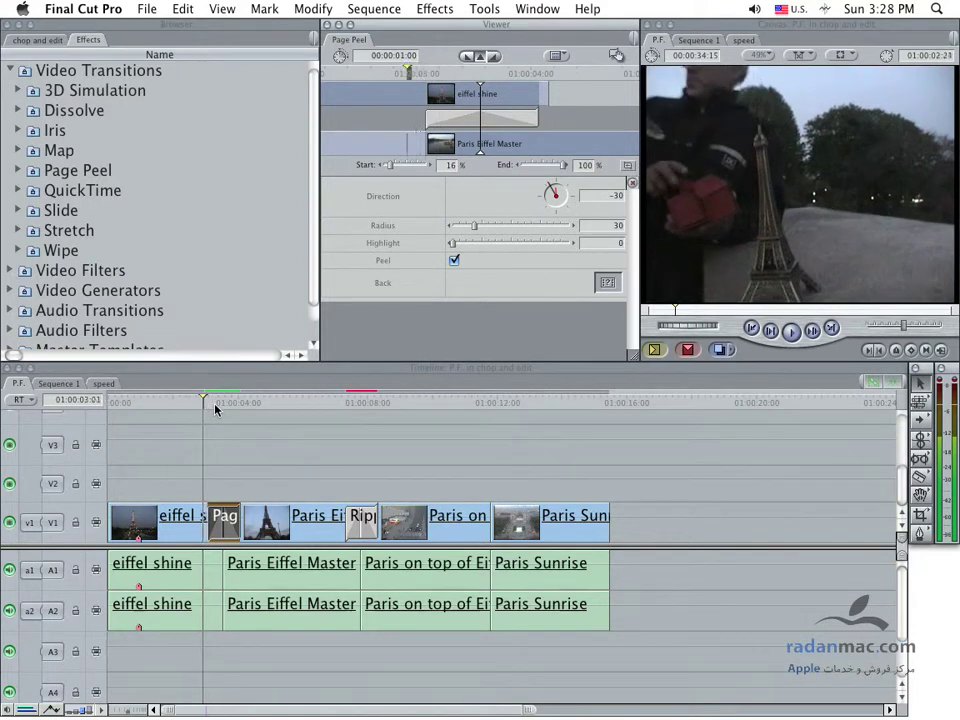
key("Left")
key("Left")
key("Left")
key("Left")
key("Left")
key("space")
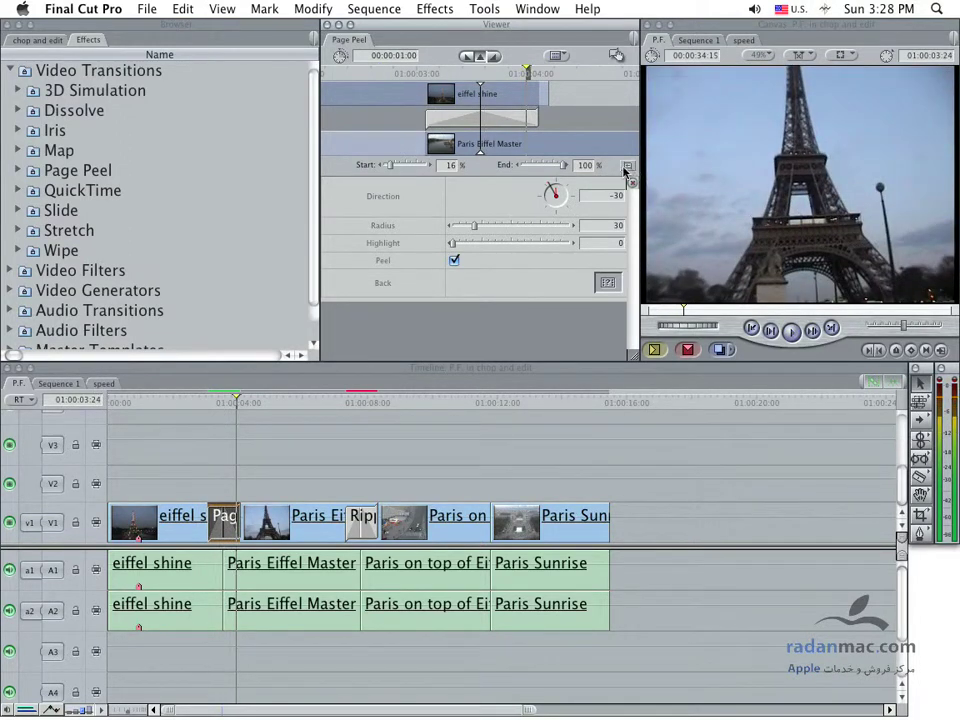
left_click(208, 404)
key("space")
left_click(181, 398)
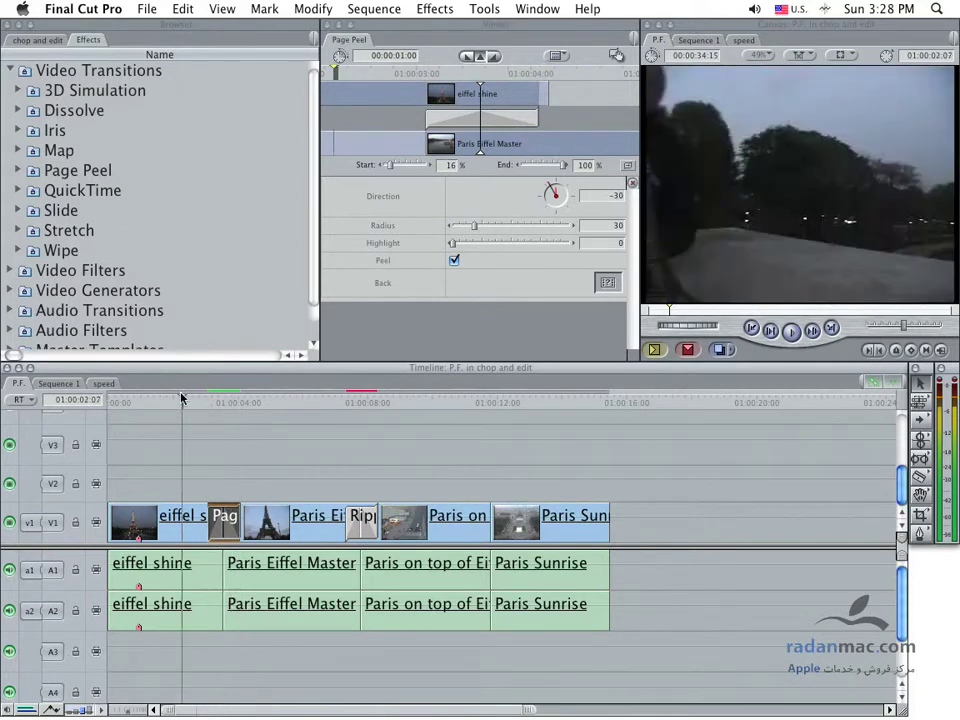
key("space")
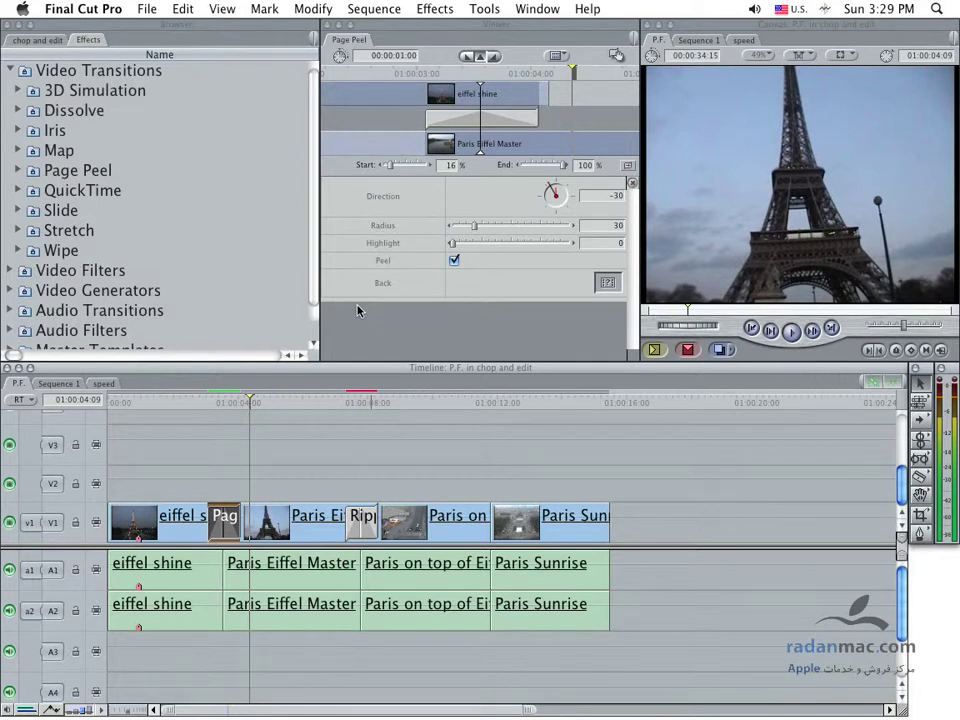
left_click(221, 402)
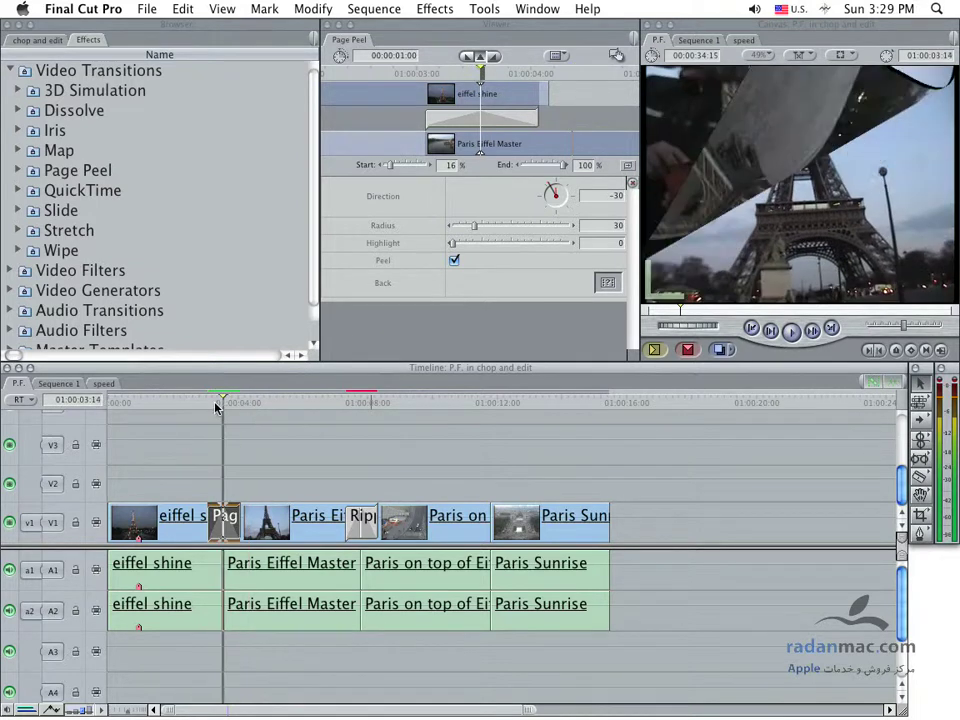
left_click_drag(556, 193, 568, 192)
mouse_move(474, 226)
left_mouse_down()
mouse_move(461, 231)
mouse_move(502, 226)
left_mouse_up()
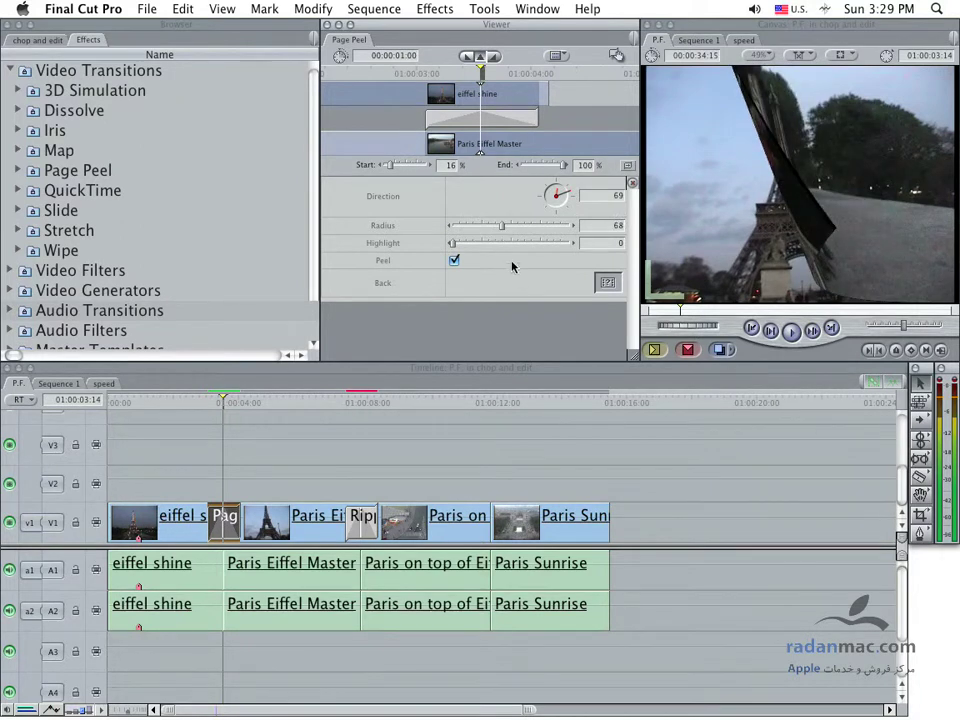
mouse_move(500, 230)
left_mouse_down()
mouse_move(480, 246)
mouse_move(517, 252)
mouse_move(480, 226)
mouse_move(539, 247)
left_mouse_up()
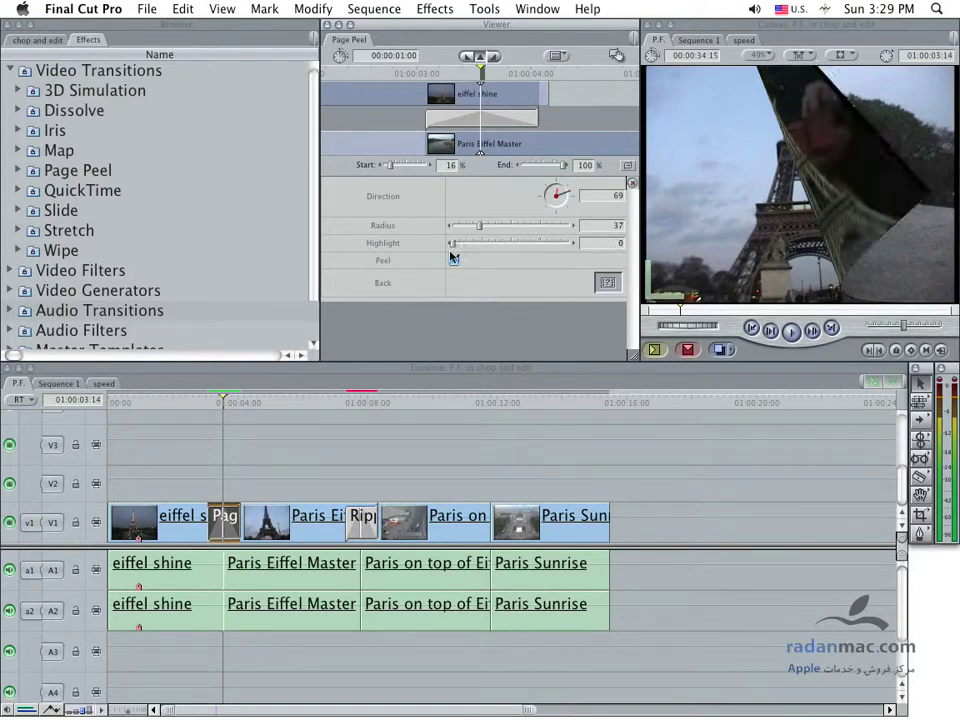
left_click_drag(538, 243, 560, 243)
left_click_drag(483, 248, 425, 246)
left_click(633, 185)
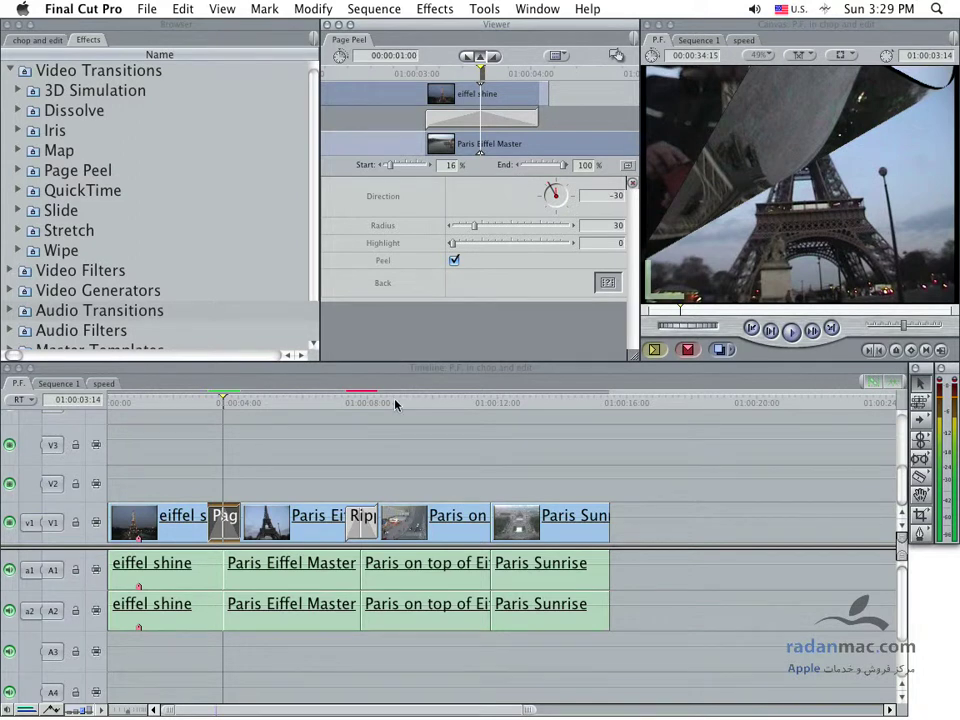
left_click(377, 425)
key("super+s")
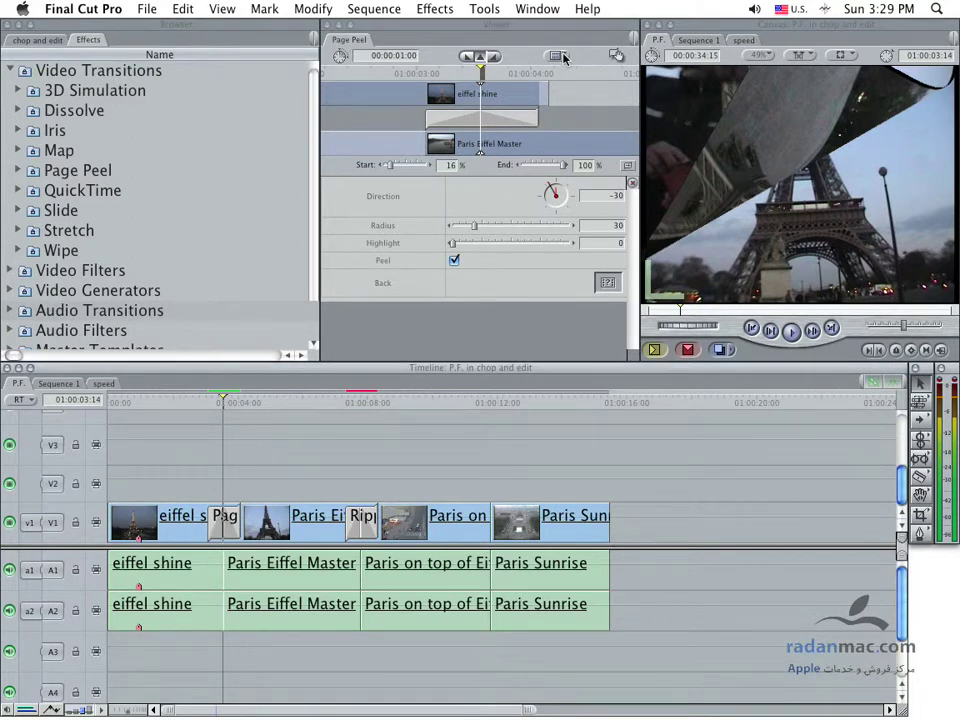
left_click(224, 516)
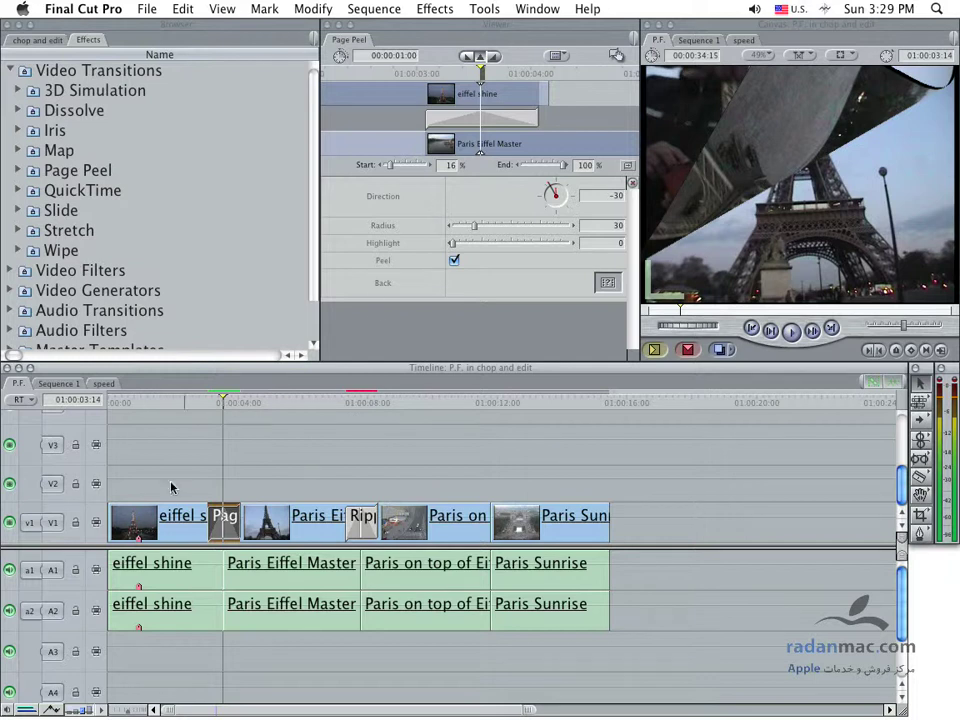
left_click_drag(175, 440, 137, 537)
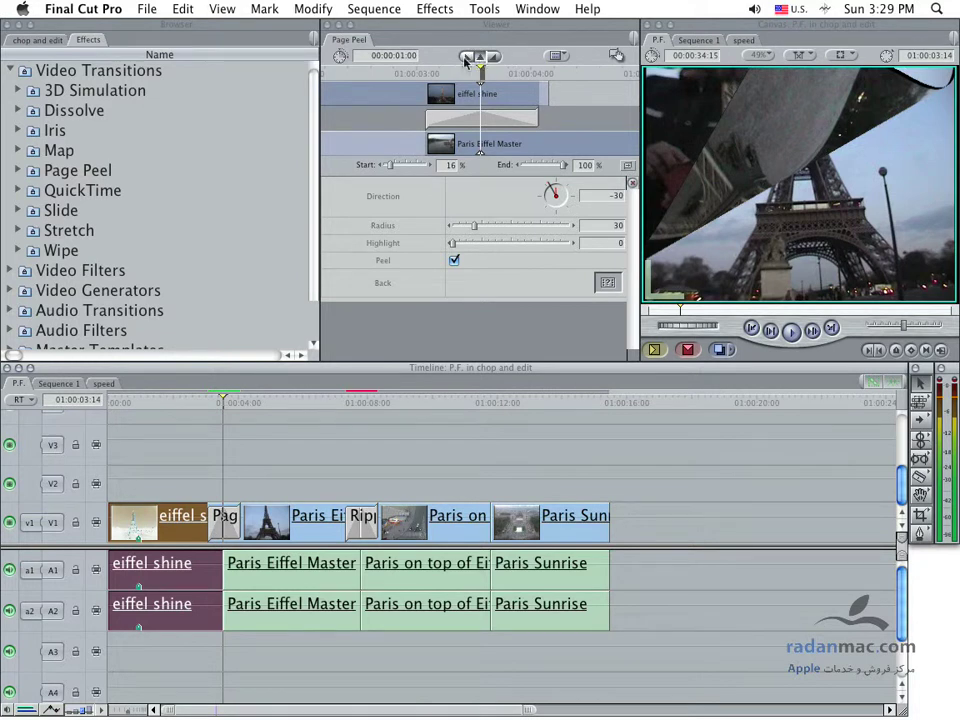
Set the Page Peel to Start On Edit at 15 frames, then load eiffel shine in the Viewer.
left_click(465, 60)
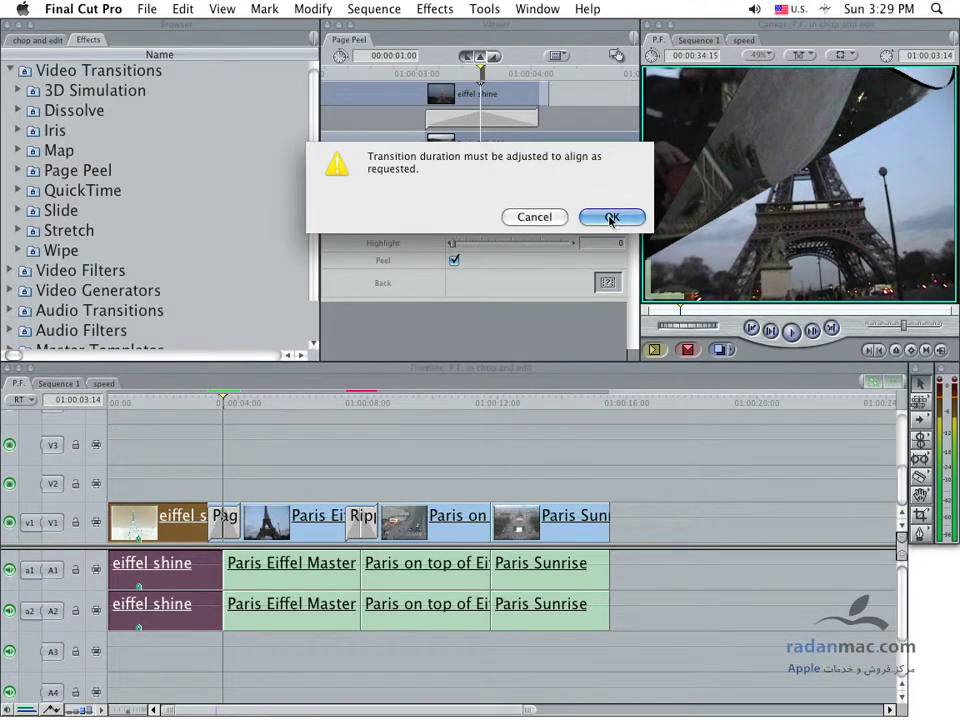
left_click(610, 218)
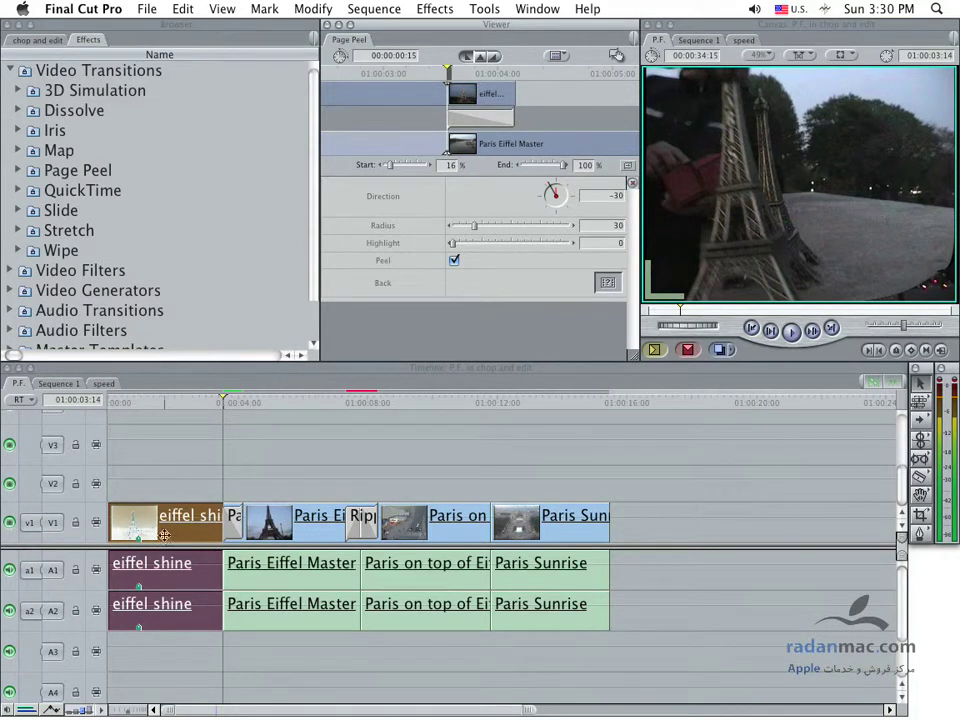
double_click(158, 508)
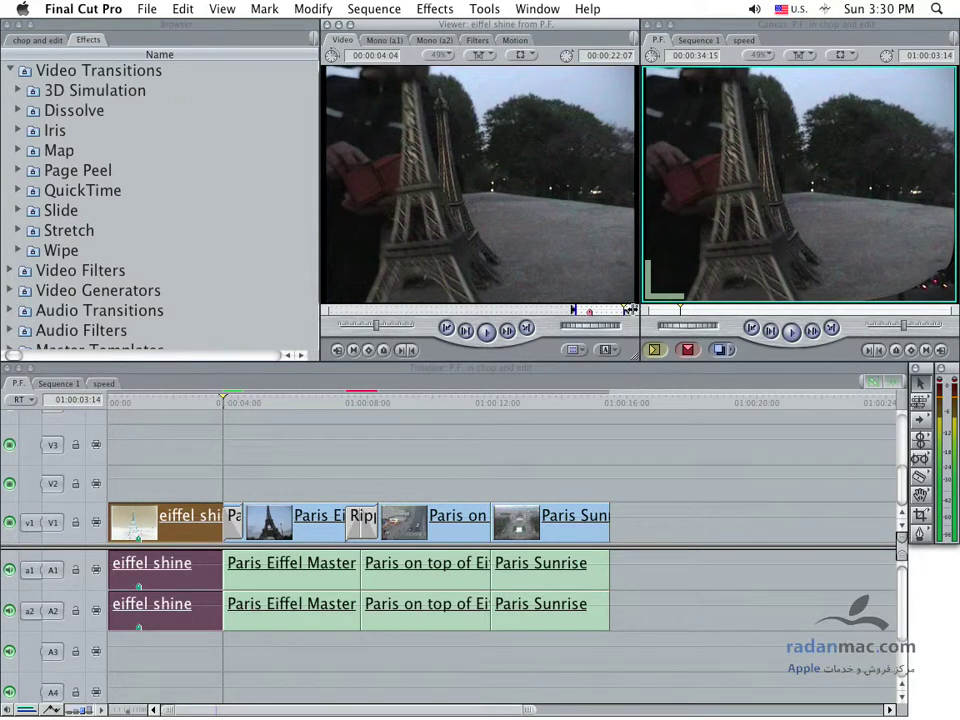
left_click(230, 529)
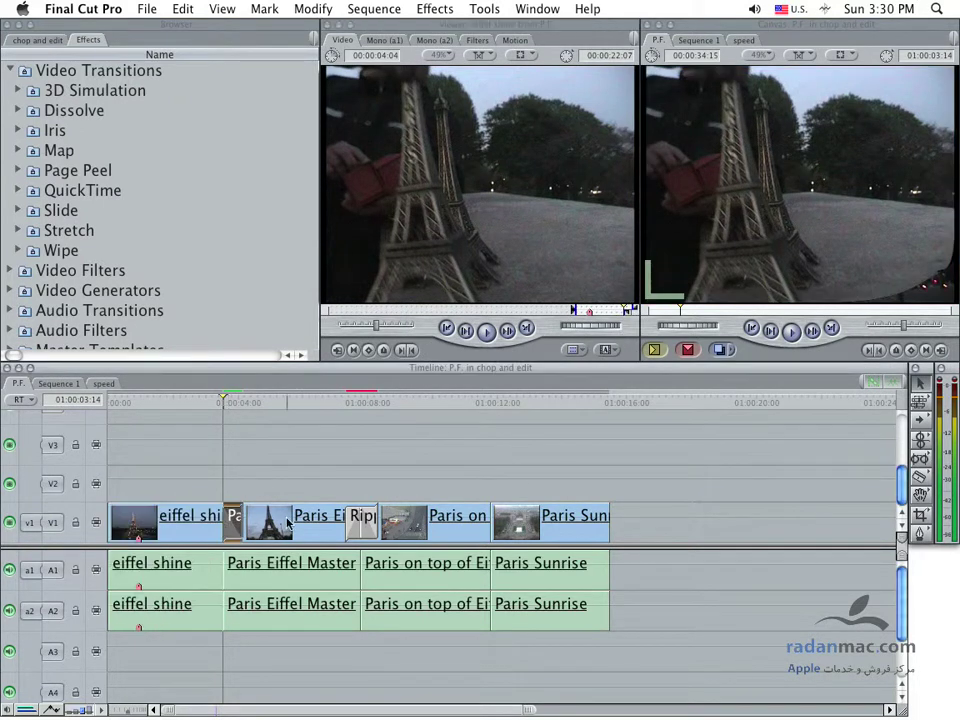
Check eiffel shine's last frames, then align the 15-frame Page Peel to End On Edit.
double_click(230, 518)
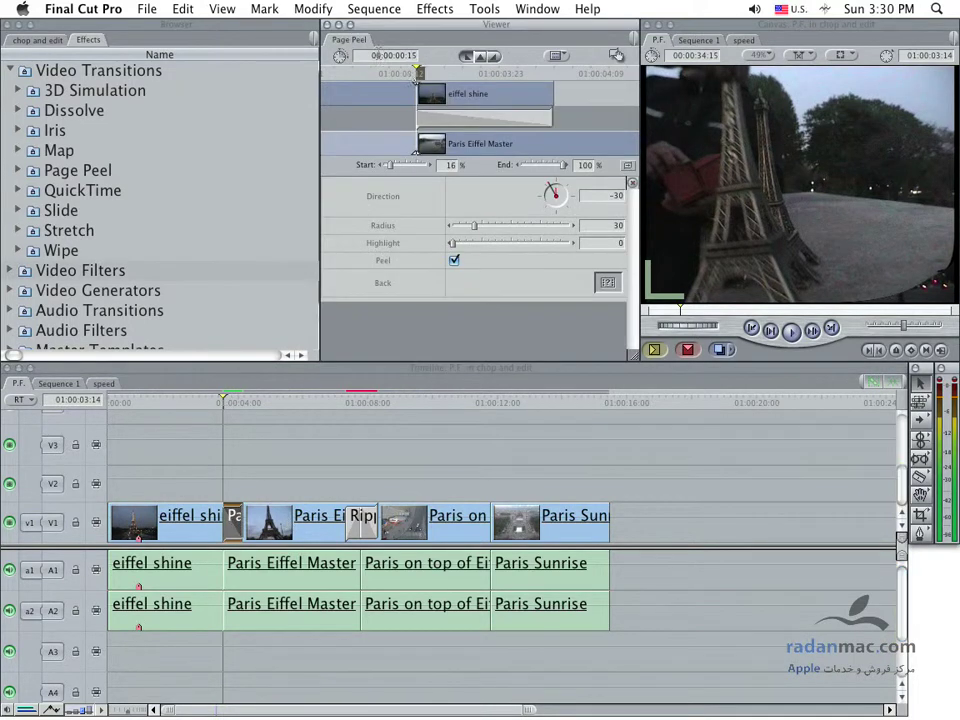
double_click(180, 520)
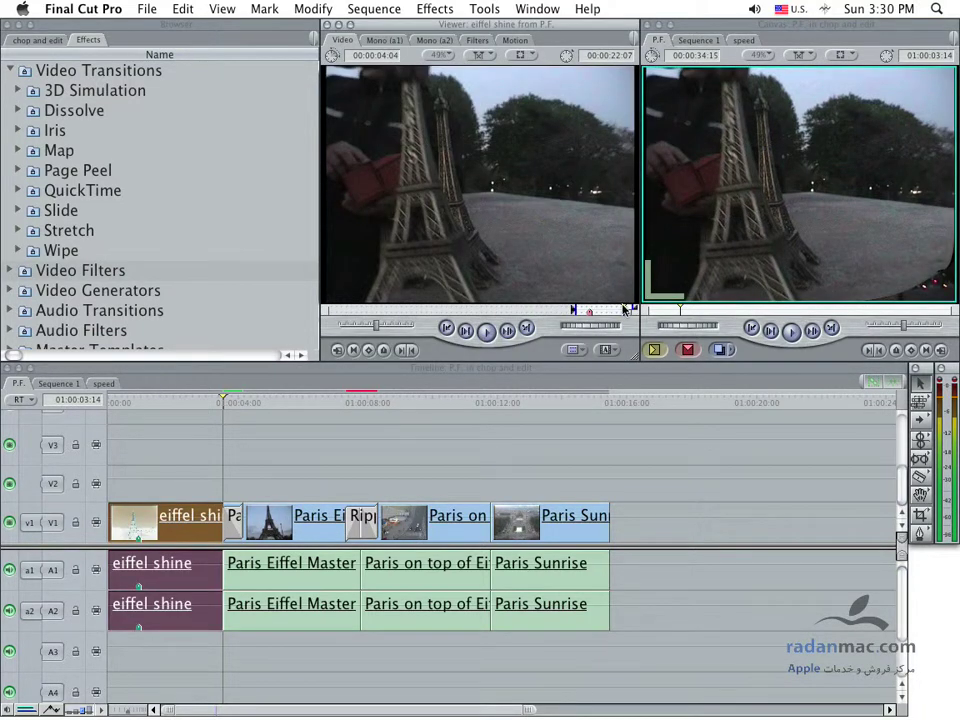
left_click_drag(626, 309, 636, 310)
left_click_drag(632, 310, 624, 312)
mouse_move(624, 312)
left_mouse_down()
mouse_move(639, 313)
mouse_move(623, 309)
left_mouse_up()
double_click(233, 512)
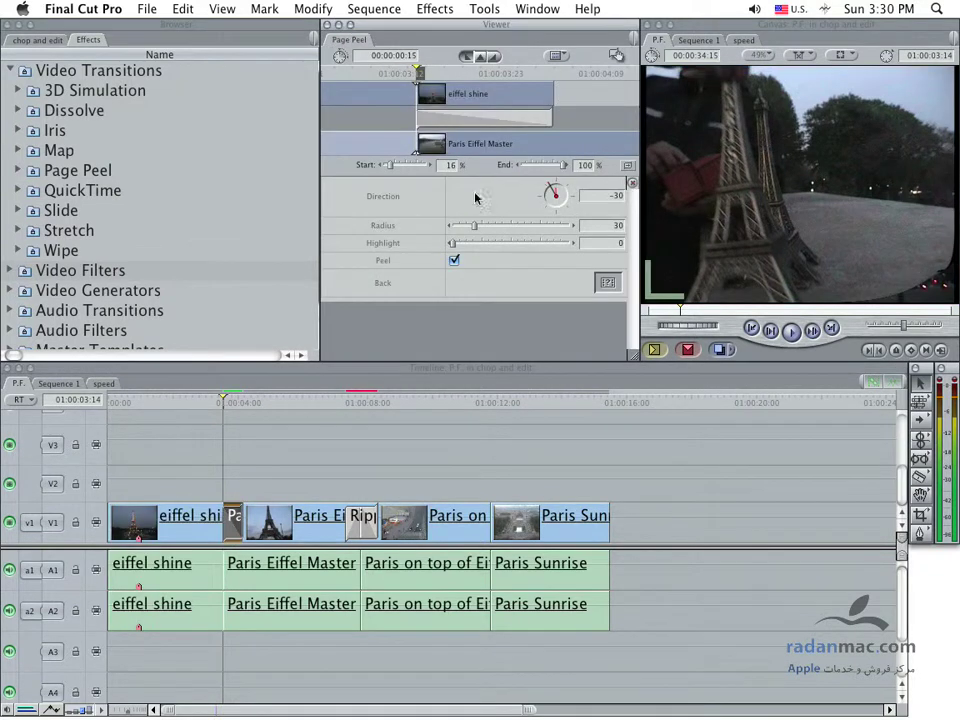
left_click(492, 58)
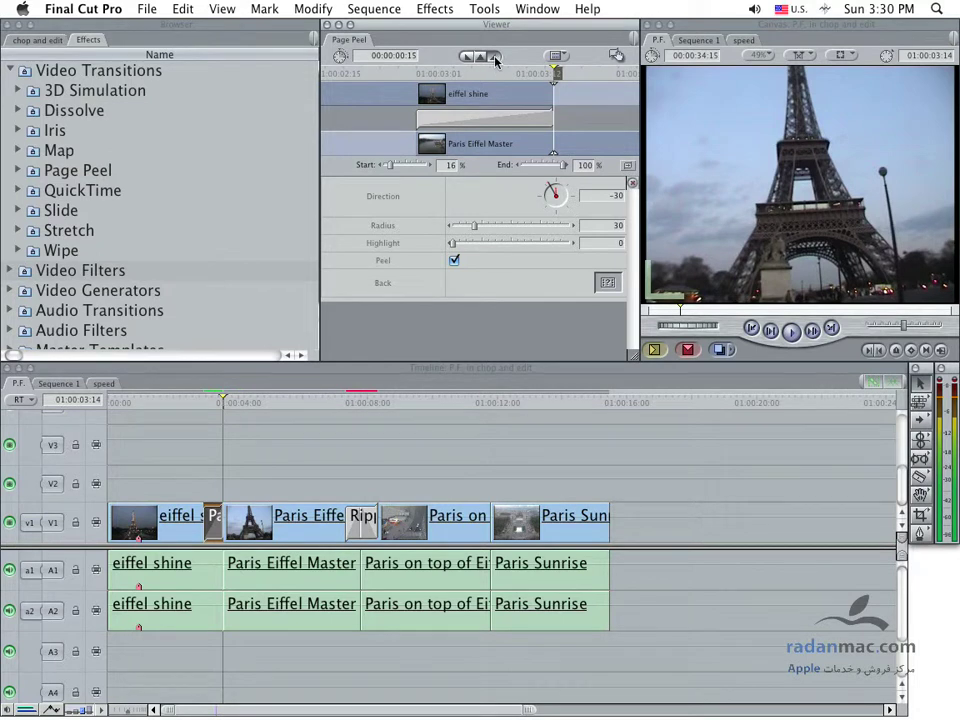
Preview the 15-frame Page Peel, then center it on the eiffel shine / Paris Eiffel Master cut.
left_click(178, 403)
key("space")
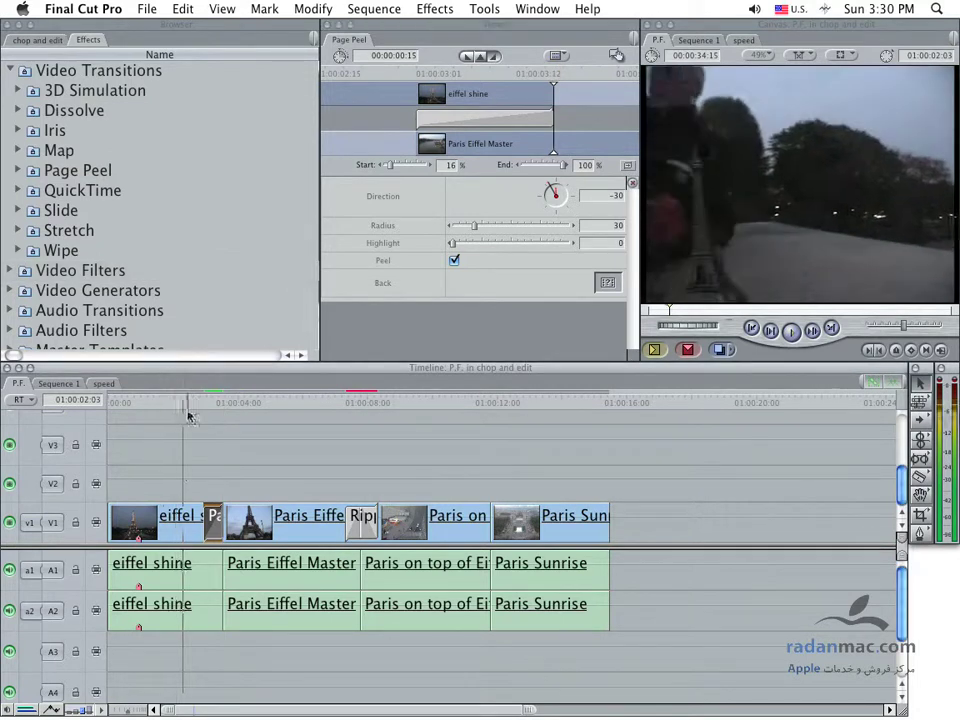
key("Left")
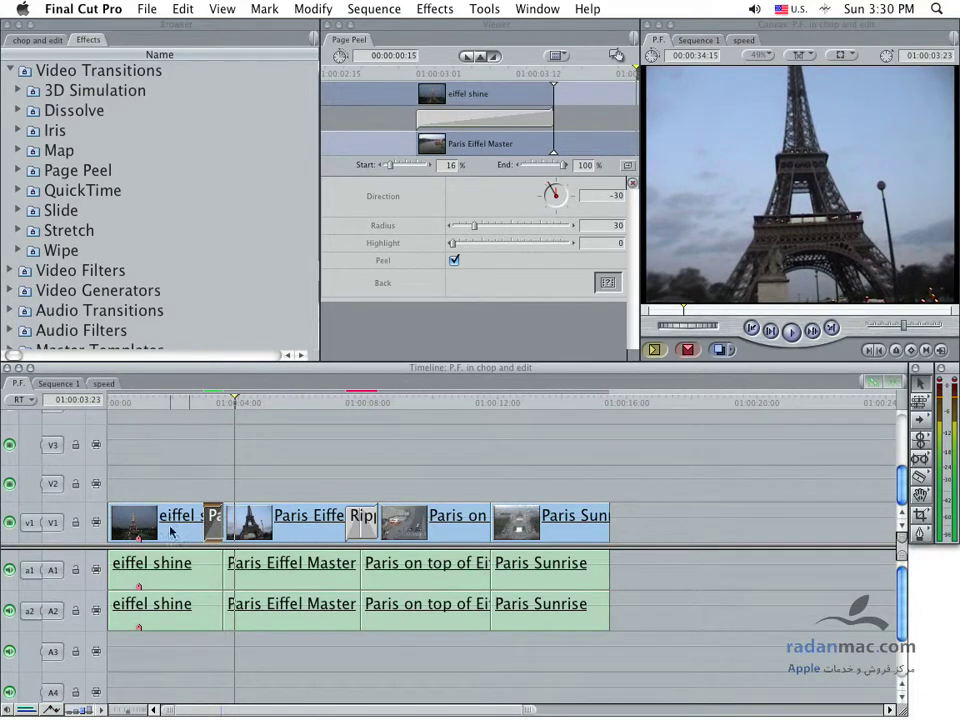
left_click(194, 410)
key("space")
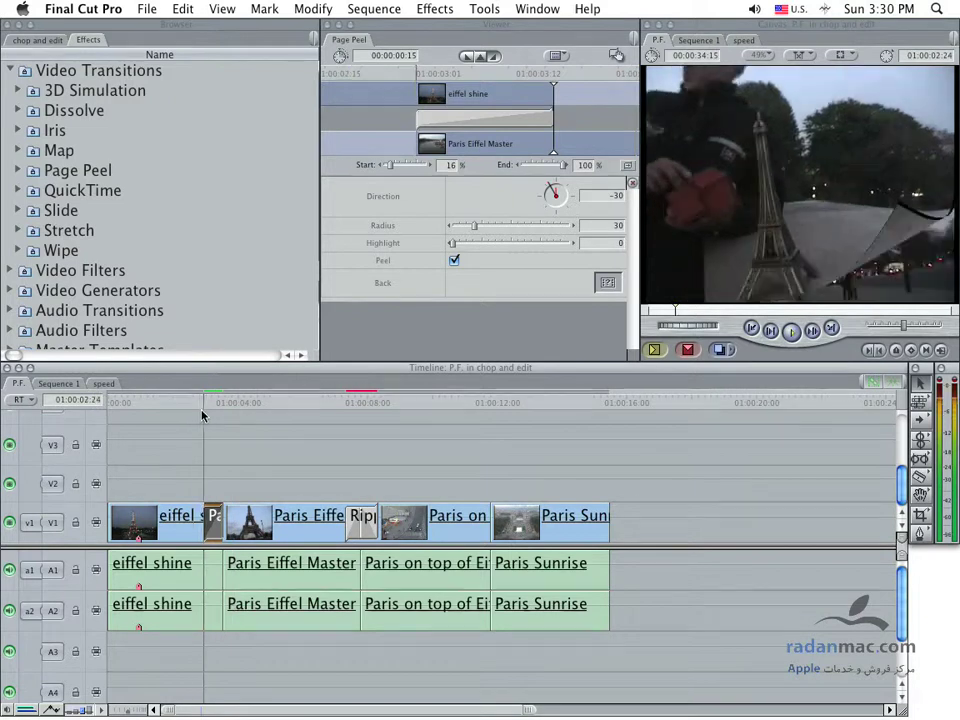
left_click(214, 405)
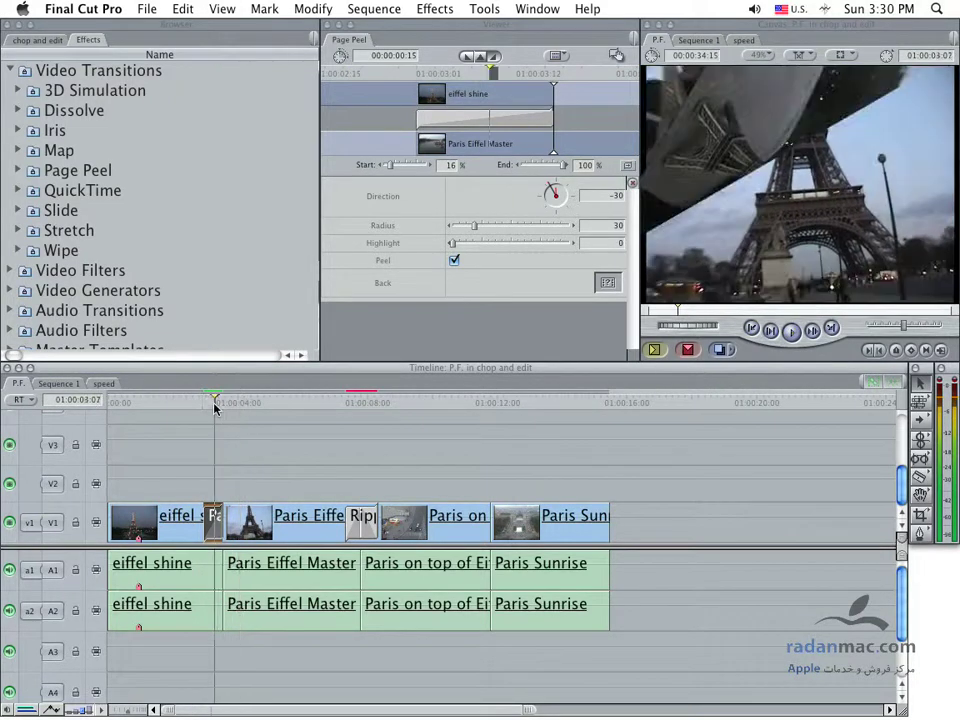
mouse_move(207, 405)
left_mouse_down()
mouse_move(199, 406)
mouse_move(233, 405)
left_mouse_up()
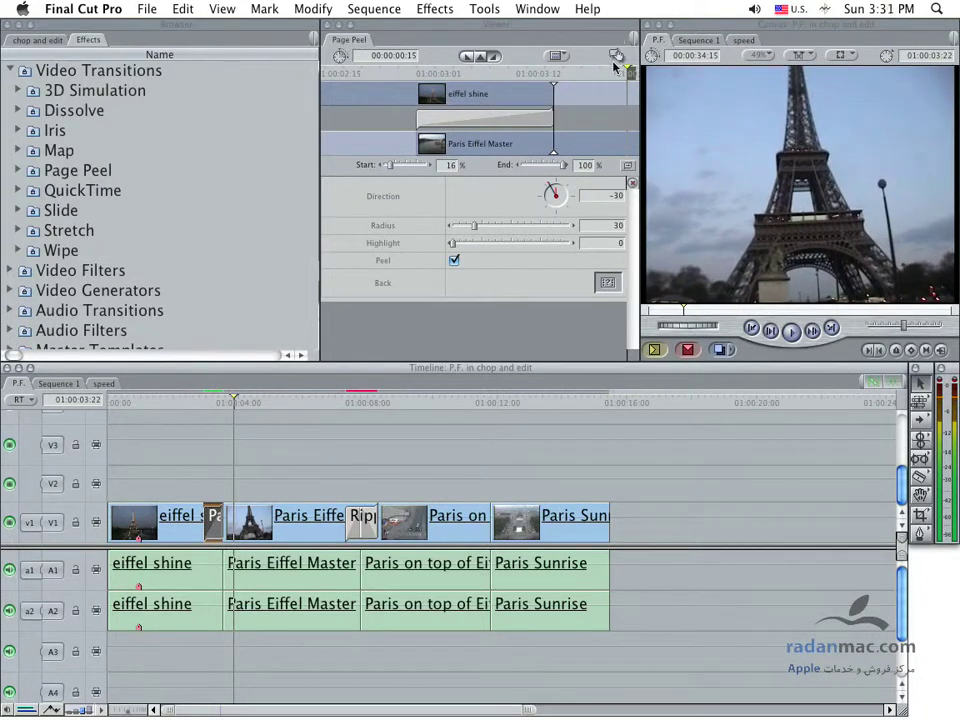
left_click(490, 57)
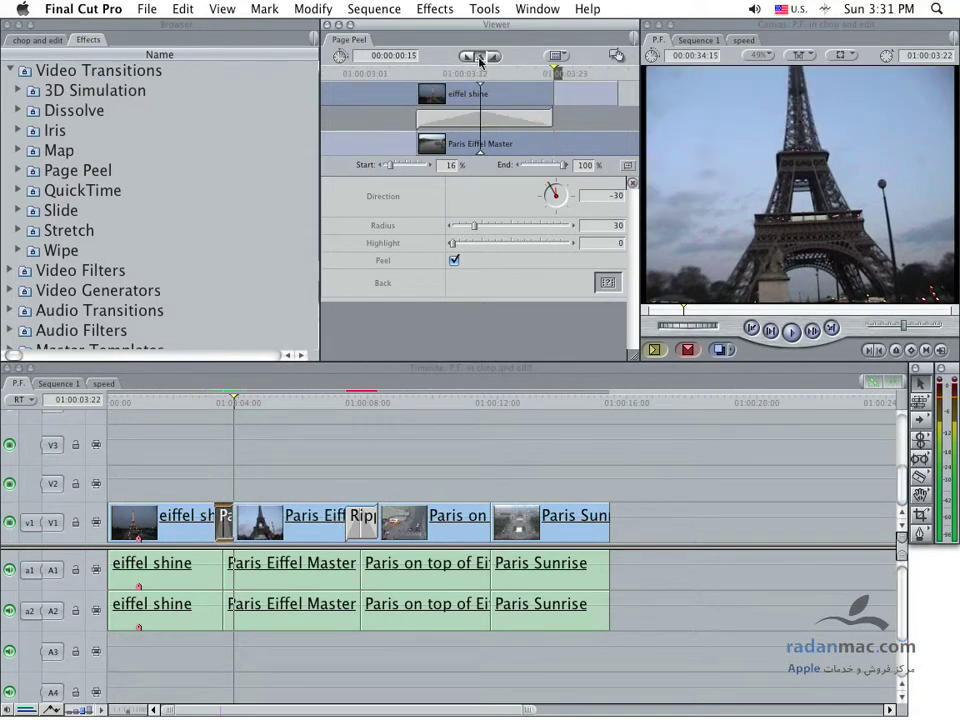
left_click(348, 451)
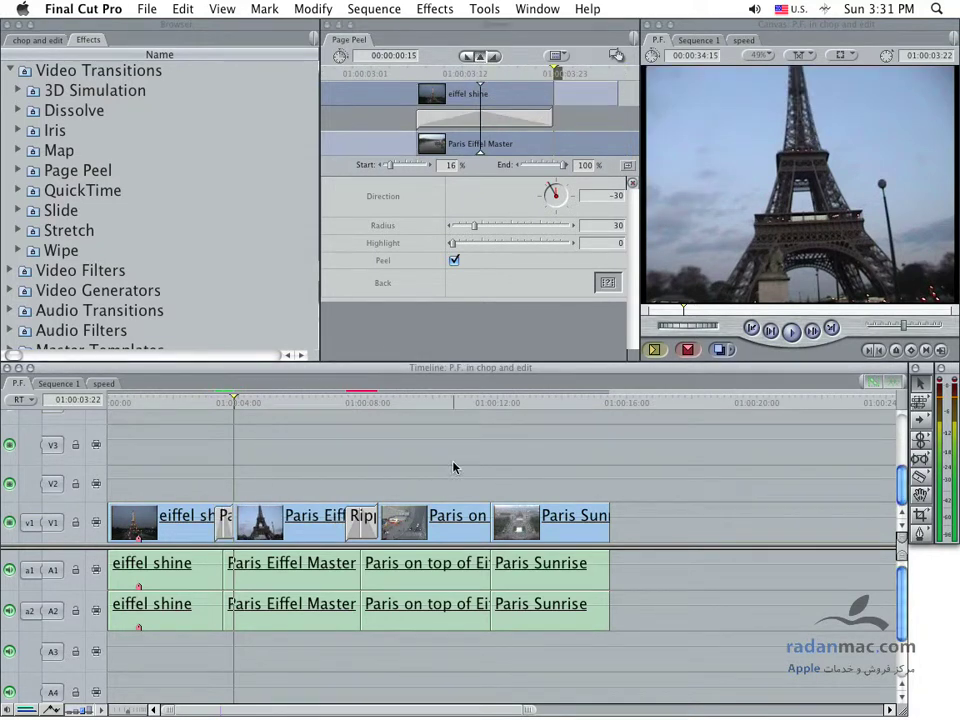
Append stills IMG_0095 through the last Eiffel still to the end of V1 after Paris Sunrise.
left_click(30, 38)
scroll(26, 326, "down", 1)
scroll(26, 326, "down", 10)
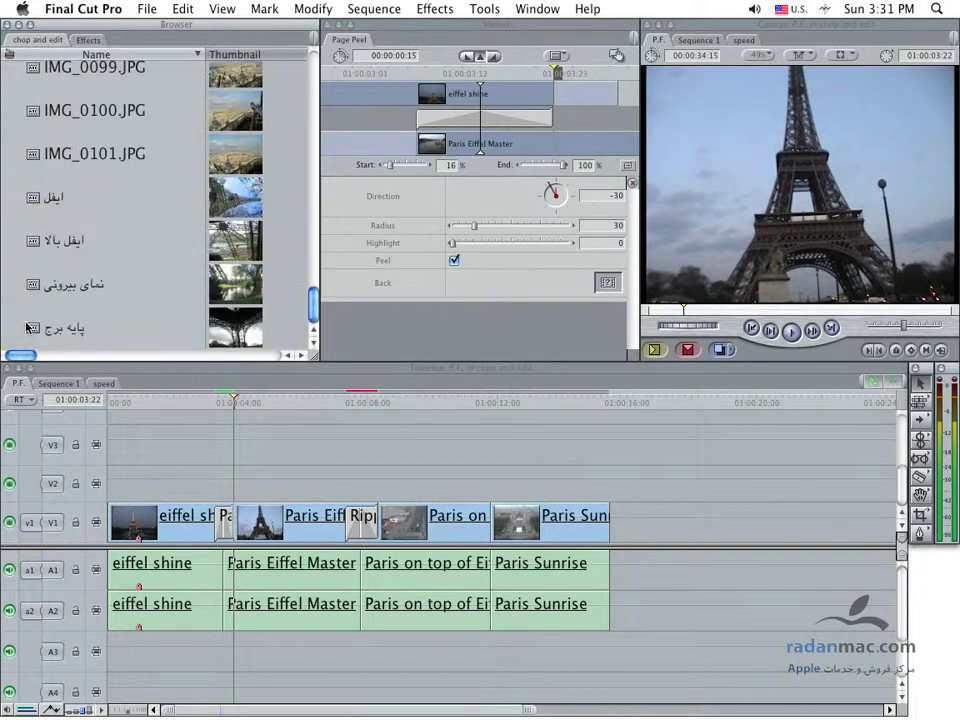
scroll(90, 138, "up", 3)
left_click(78, 108)
scroll(65, 95, "down", 3)
left_click(71, 242, "shift")
left_click_drag(71, 260, 622, 516)
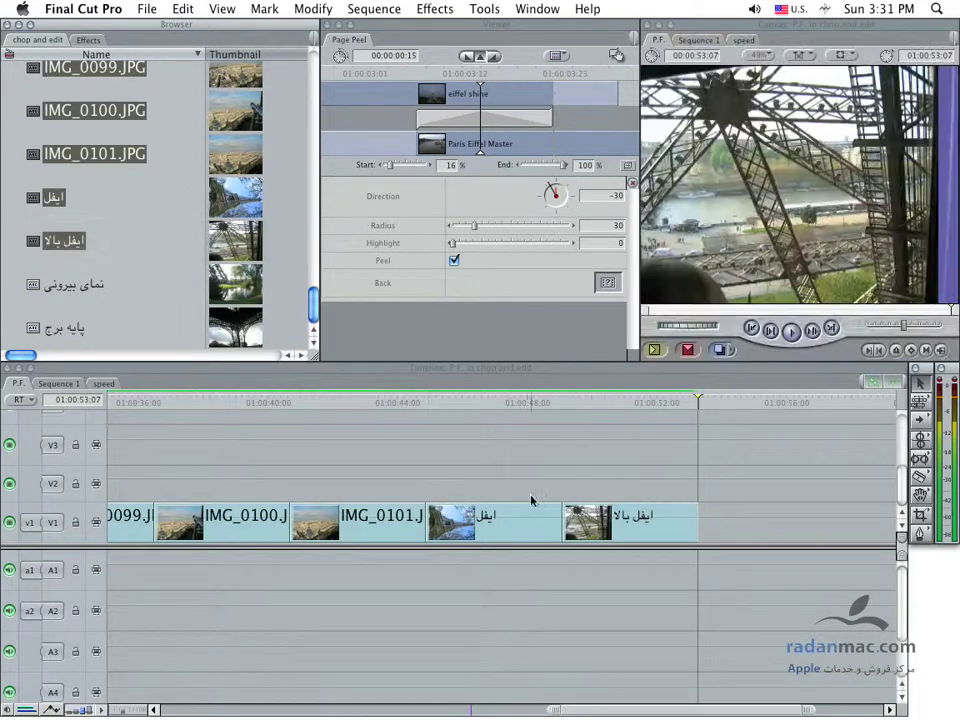
scroll(420, 491, "left", 5)
scroll(396, 497, "left", 10)
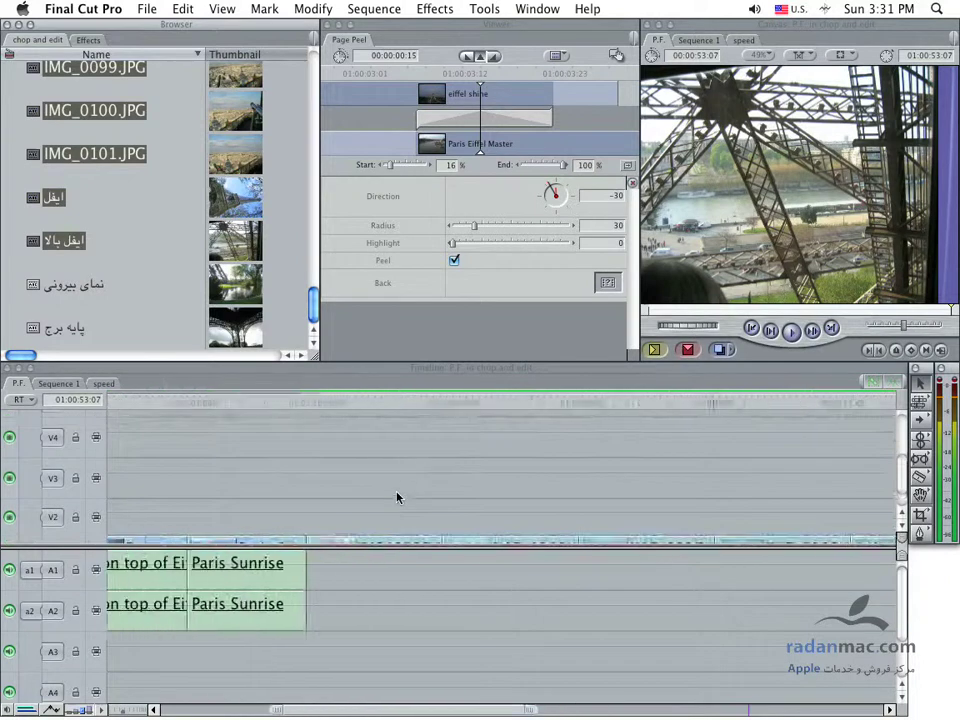
scroll(362, 512, "left", 6)
scroll(360, 514, "left", 2)
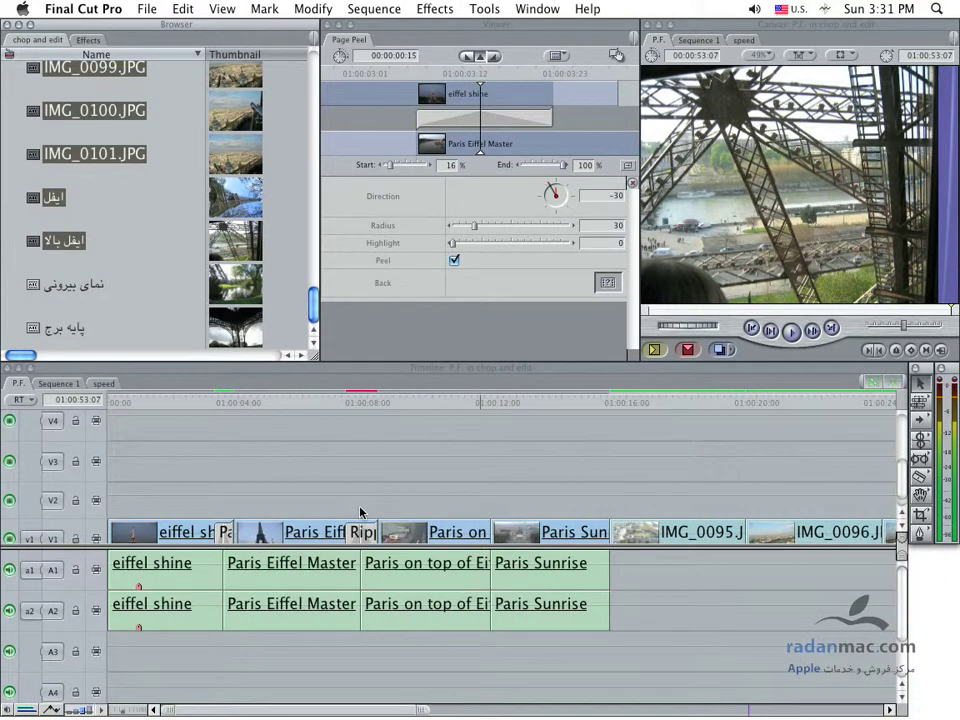
left_click(225, 524)
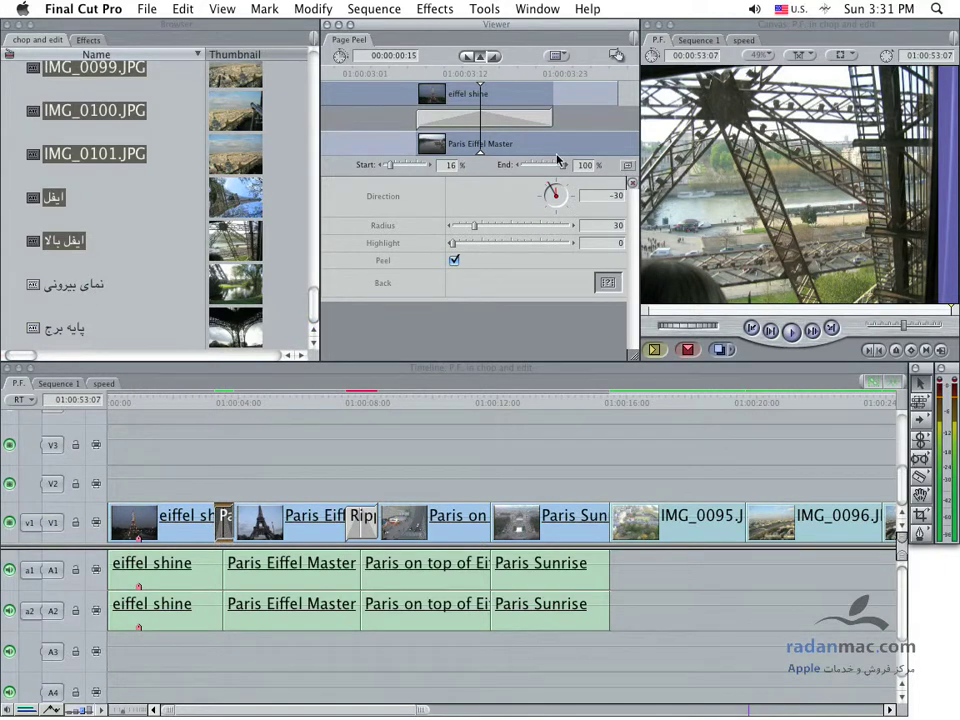
Give the first Page Peel Direction -52, Radius 46 and Highlight 87.
left_click(222, 405)
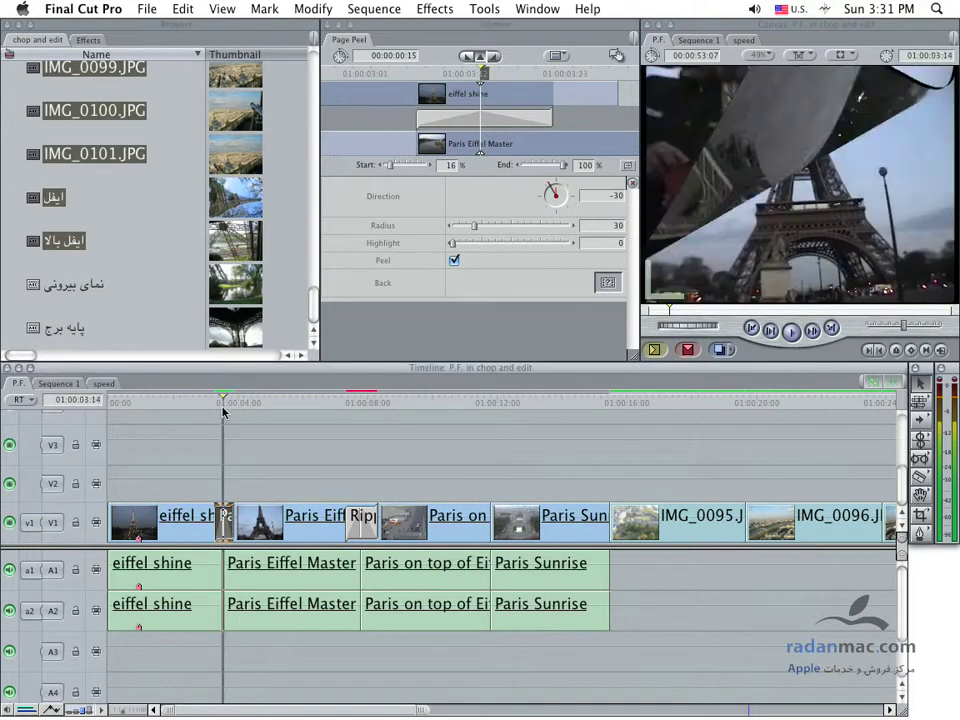
left_click_drag(550, 190, 547, 192)
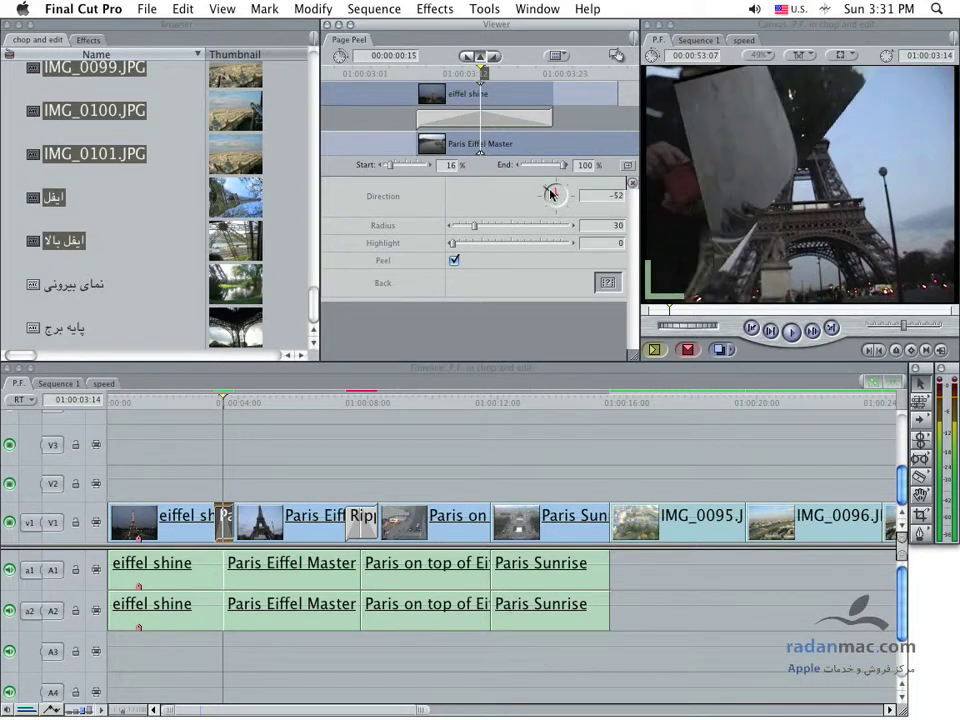
mouse_move(475, 226)
left_mouse_down()
mouse_move(519, 245)
mouse_move(557, 246)
left_mouse_up()
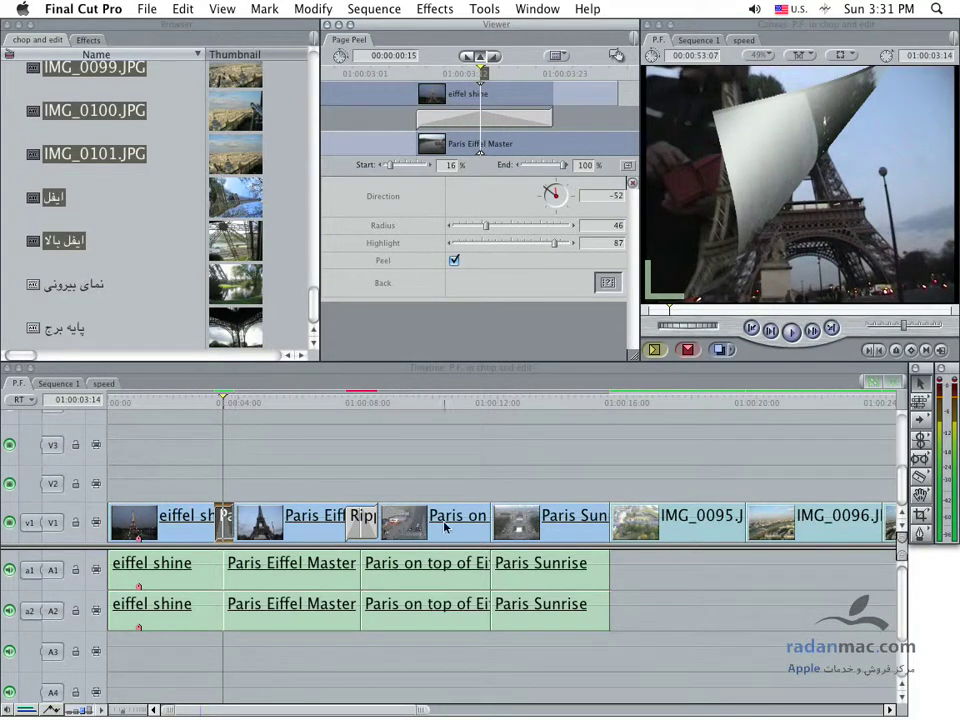
left_click(490, 522)
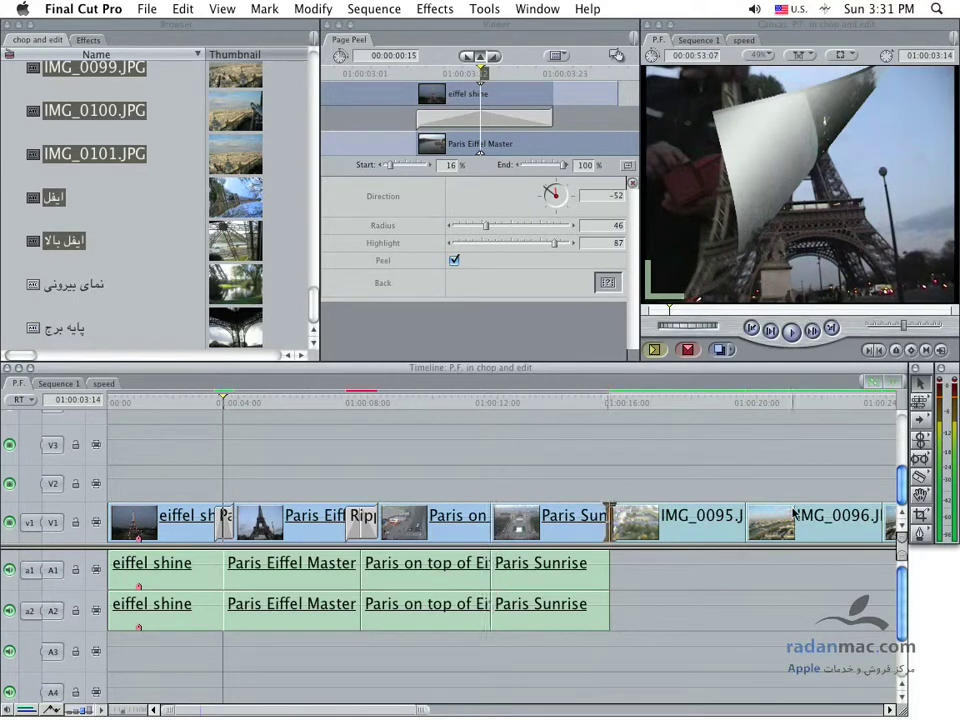
Copy the customised Page Peel onto both cuts around Paris Sunrise and open one to verify.
left_click(564, 456)
double_click(225, 518)
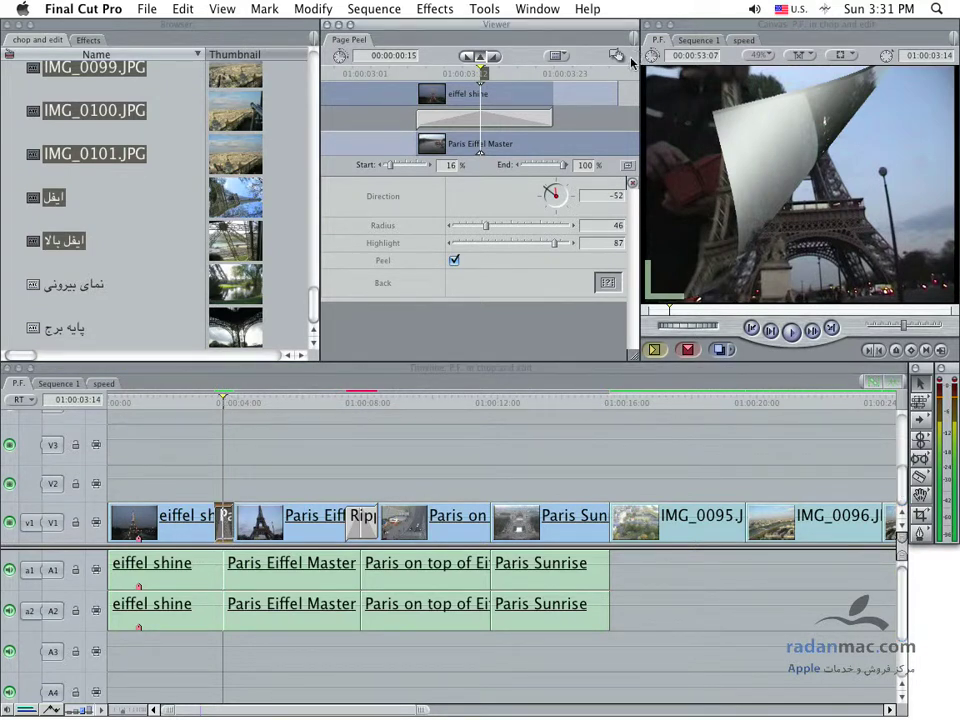
left_click_drag(615, 57, 494, 515)
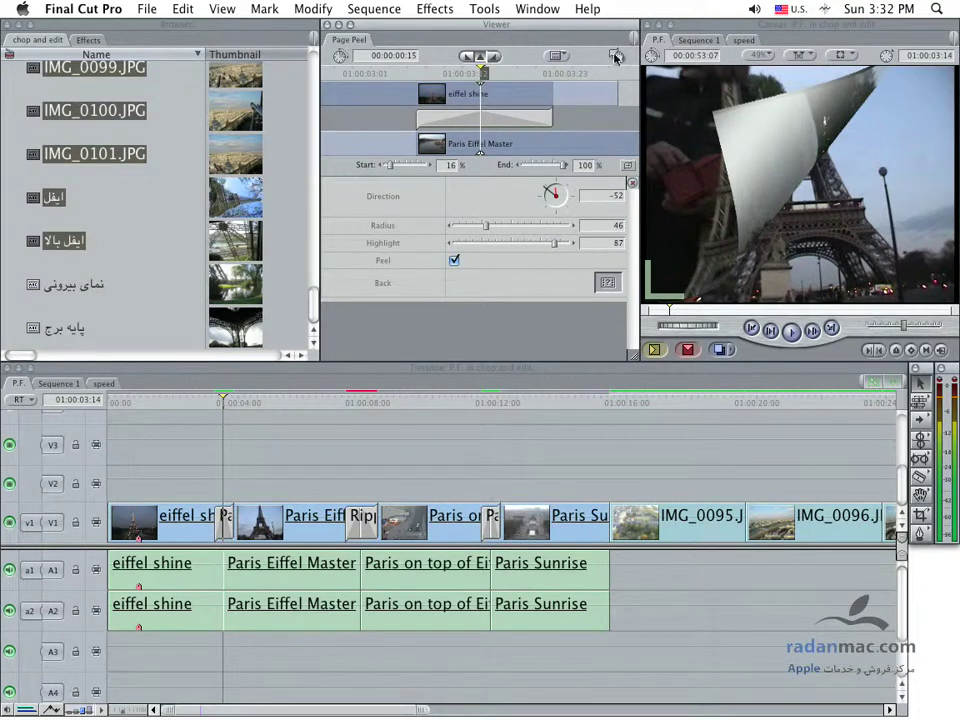
left_click_drag(615, 57, 600, 513)
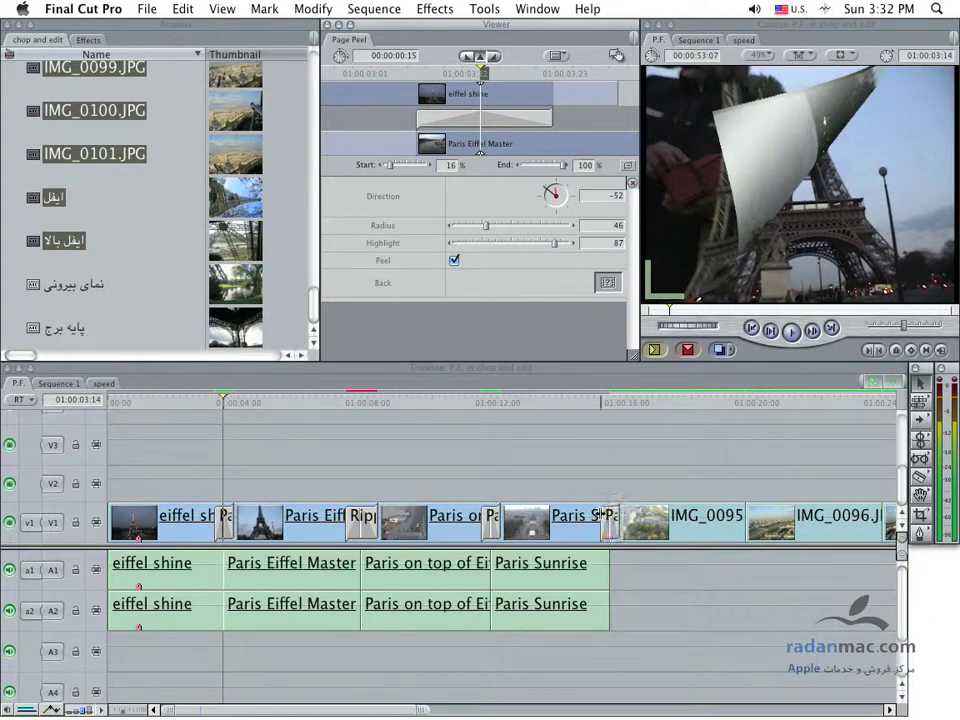
left_click(493, 528)
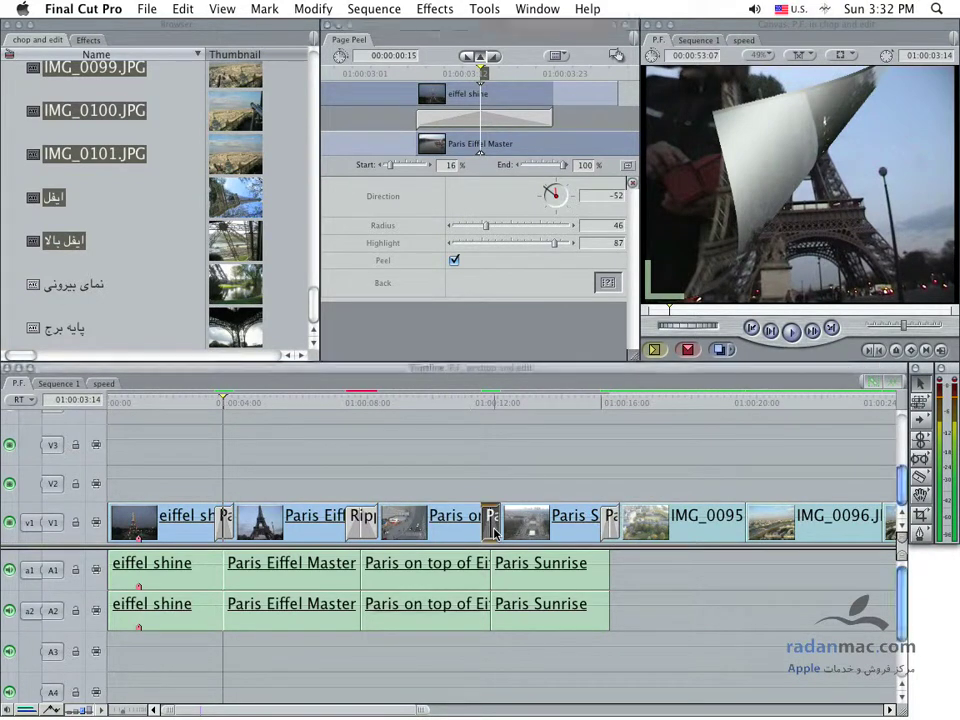
double_click(493, 528)
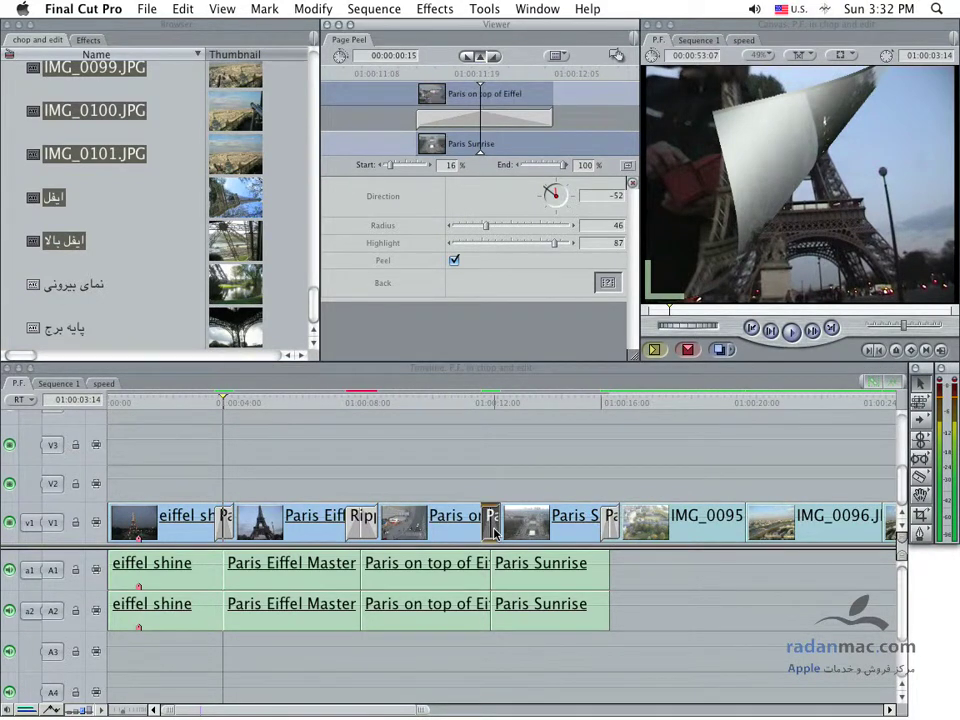
left_click(470, 404)
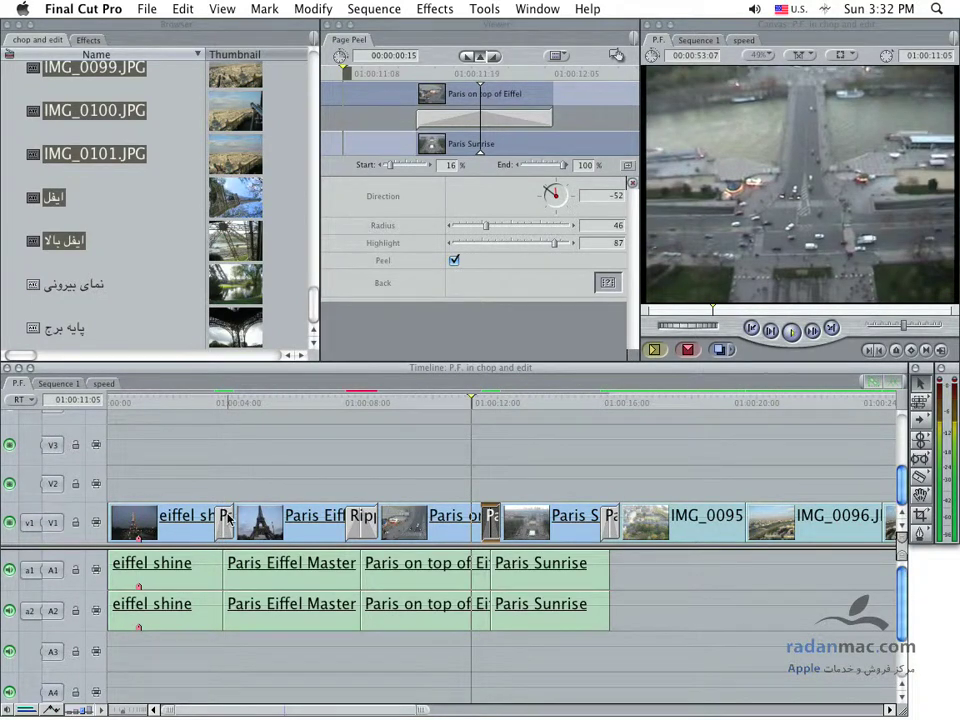
key("space")
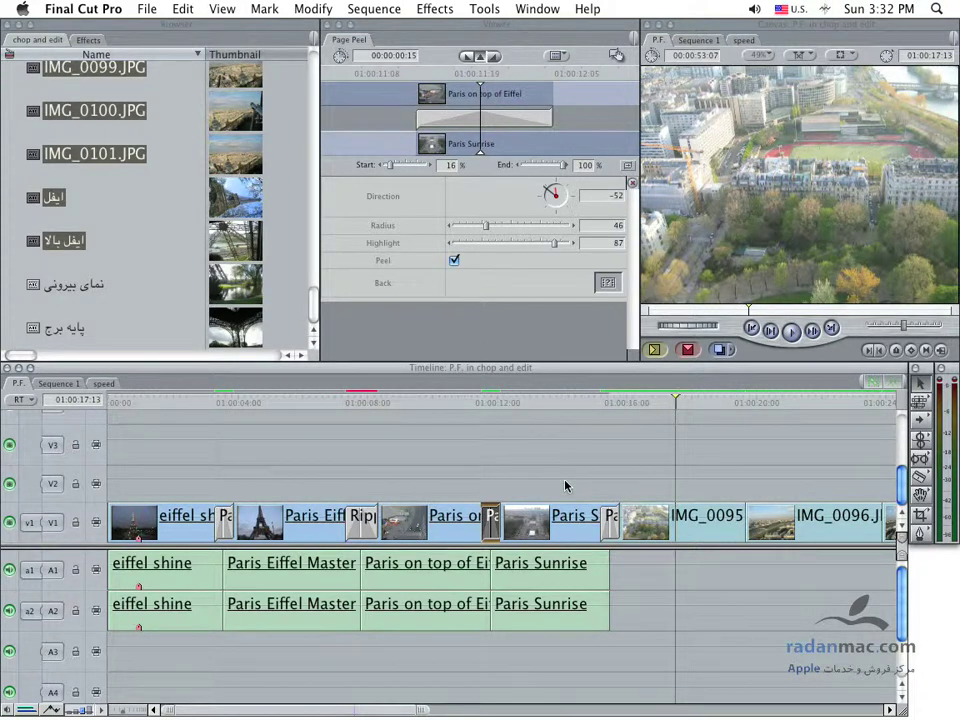
left_click(514, 404)
left_click_drag(475, 404, 462, 404)
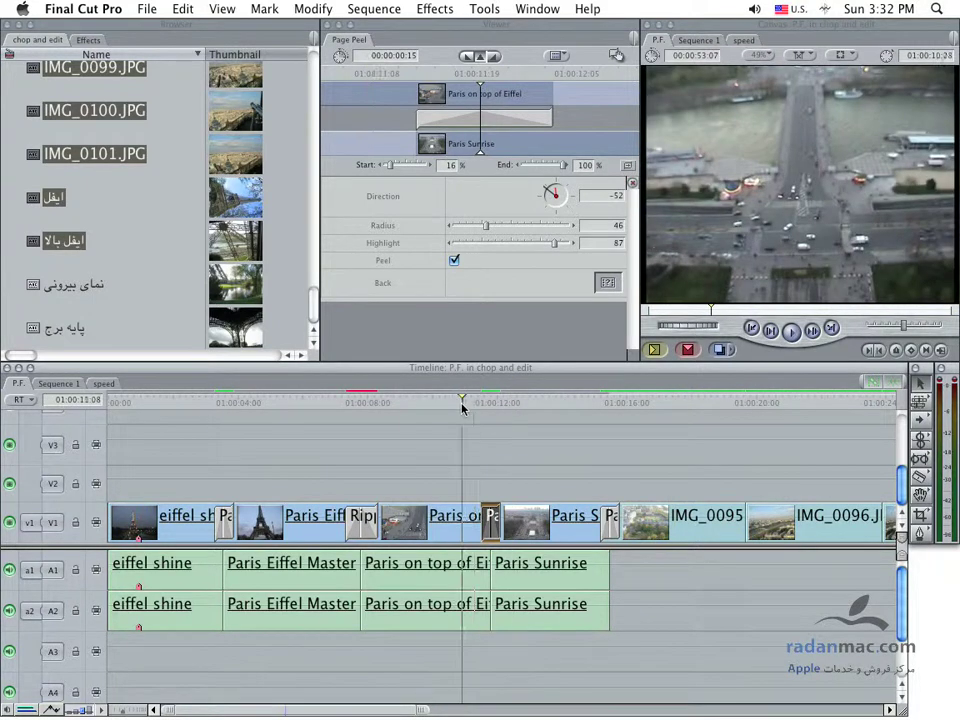